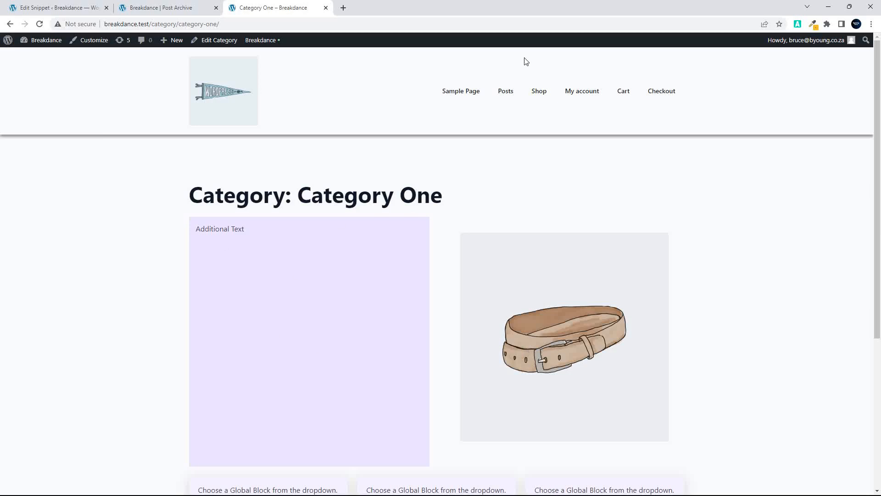
# - Browse the Category Two and Category Three post archives on the live site, ending on the Category Two page
pyautogui.moveTo(508, 92)
pyautogui.click(505, 150)
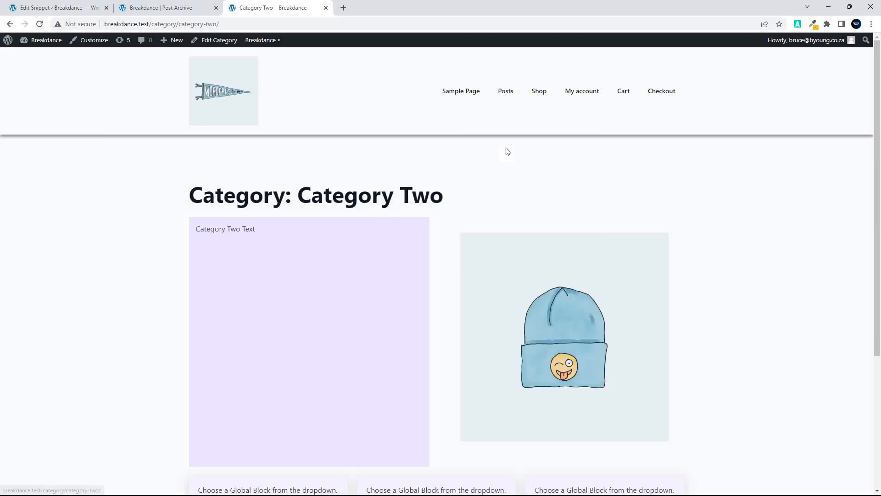
pyautogui.moveTo(504, 95)
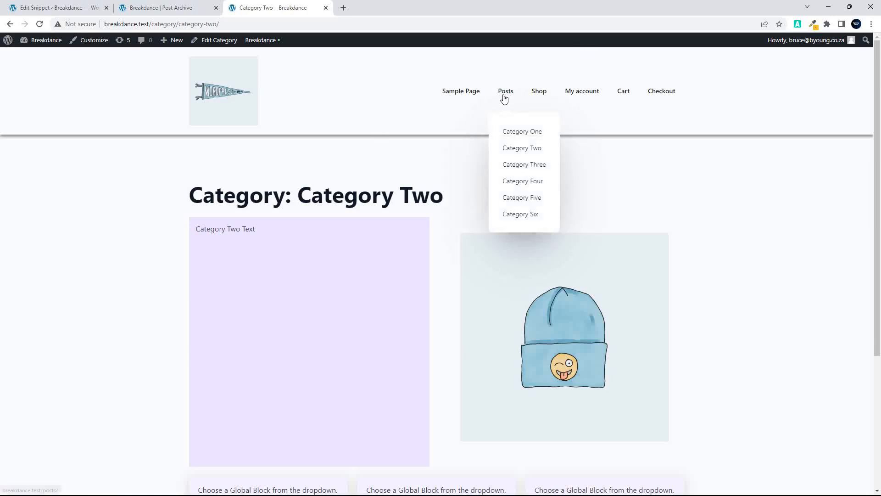
pyautogui.click(512, 167)
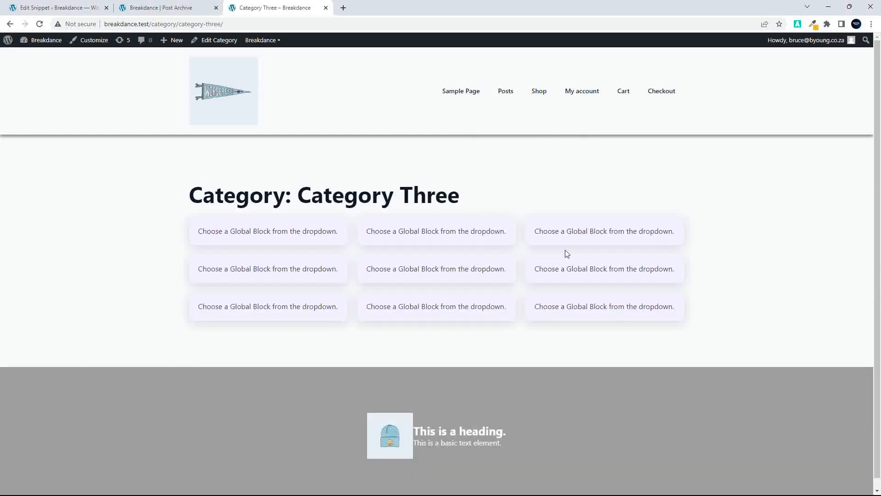
pyautogui.moveTo(505, 91)
pyautogui.click(518, 154)
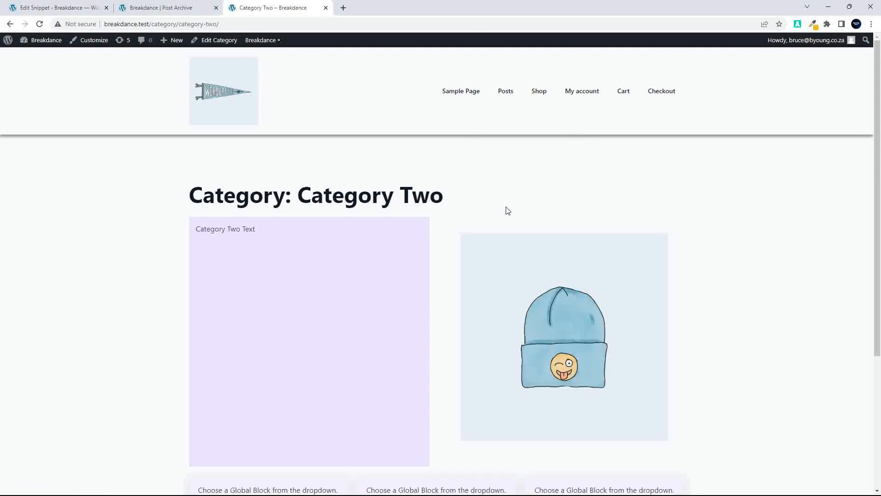
pyautogui.scroll(-4, 508, 208)
pyautogui.scroll(4, 508, 211)
# - Inspect the columns and both shortcode elements in the Post Archive template in the Breakdance builder
pyautogui.click(177, 7)
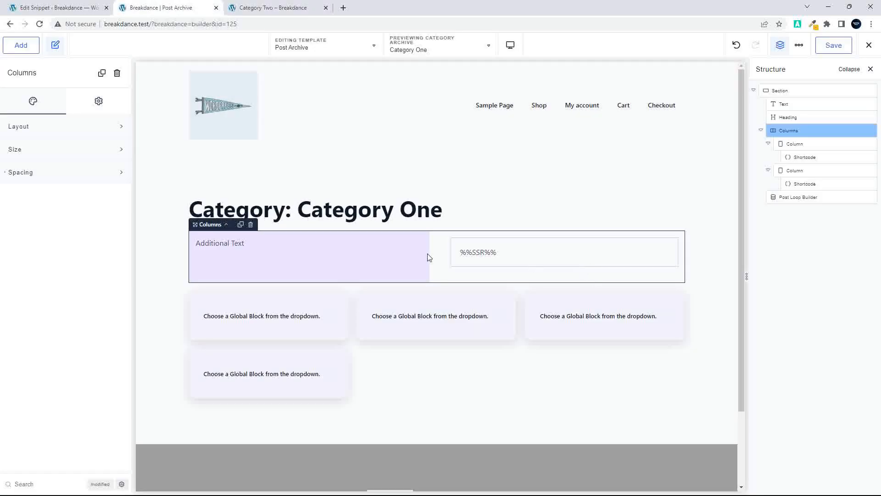
pyautogui.click(340, 268)
pyautogui.click(229, 247)
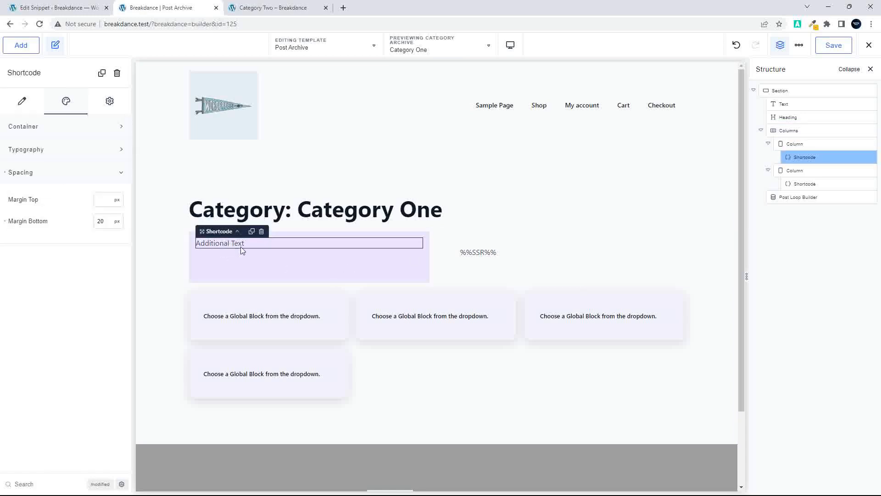
pyautogui.click(507, 259)
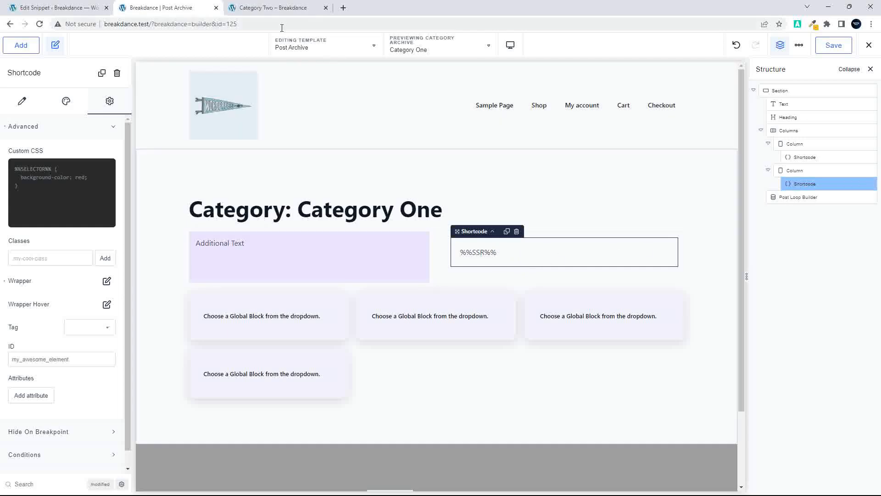
# - Open Category Two for editing from its archive page and set its Text Field to "Category Two Text add Text"
pyautogui.click(281, 9)
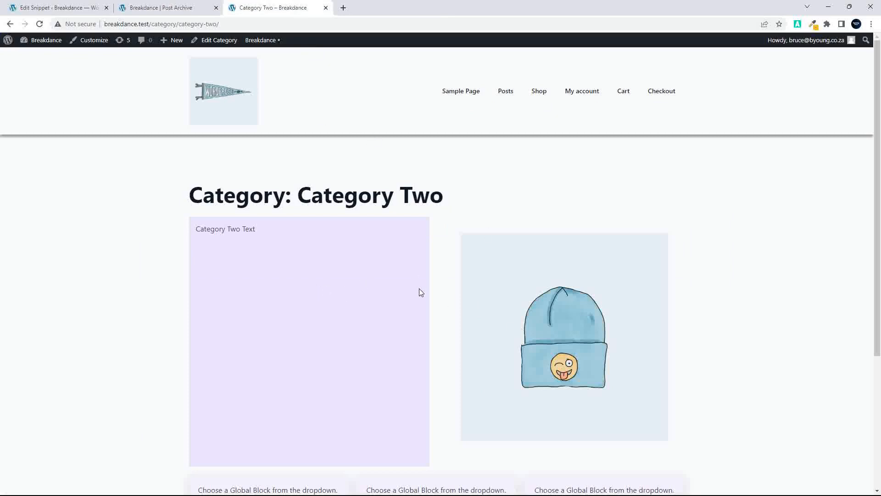
pyautogui.click(224, 43)
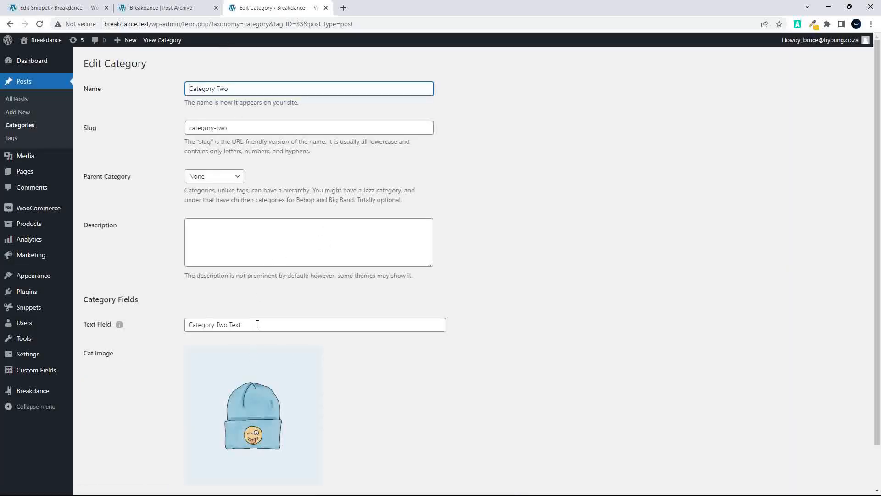
pyautogui.click(257, 323)
pyautogui.write('add')
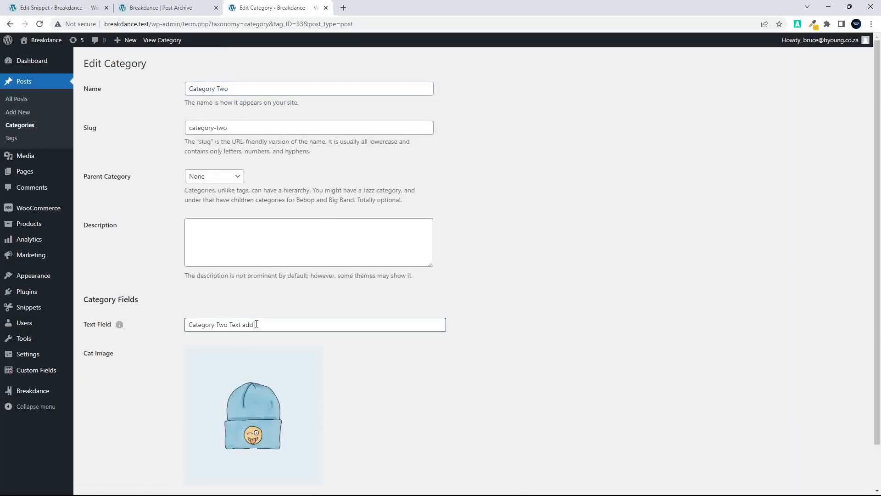
pyautogui.write(' Text')
# - Replace Category Two's Cat Image with logo-1.jpg from the media library and update the category
pyautogui.click(313, 354)
pyautogui.click(255, 357)
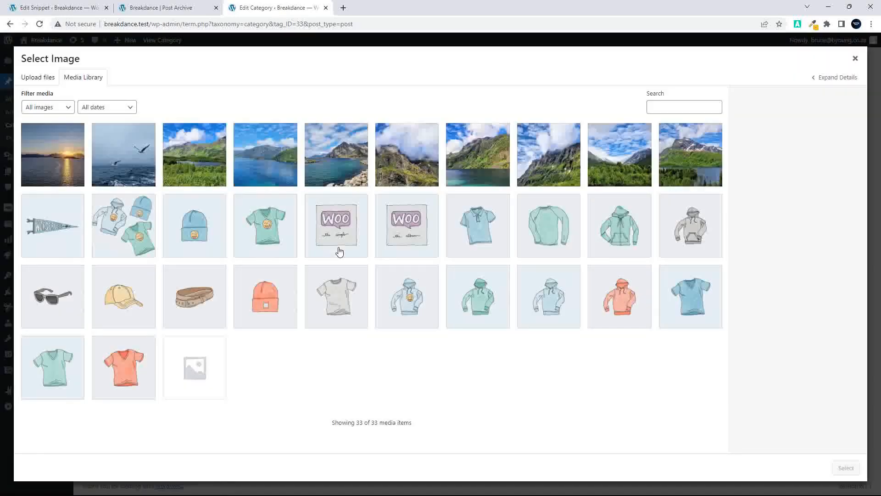
pyautogui.click(149, 234)
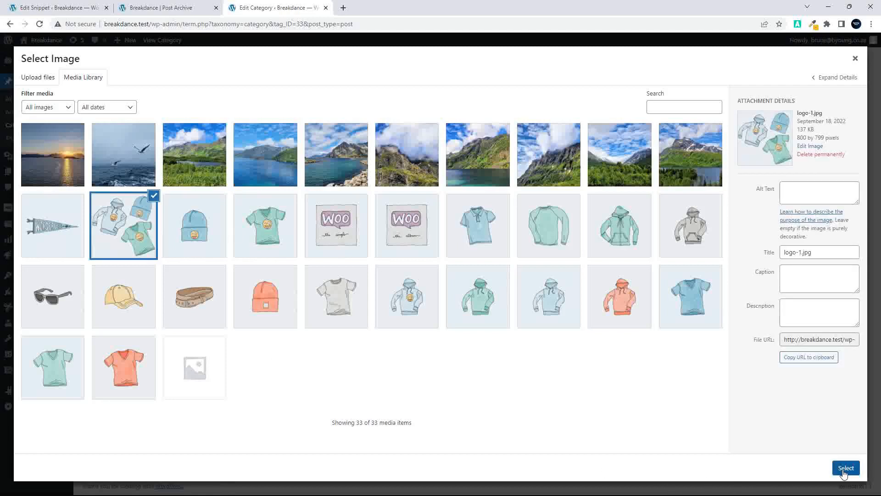
pyautogui.click(845, 467)
pyautogui.scroll(-1, 195, 388)
pyautogui.click(98, 457)
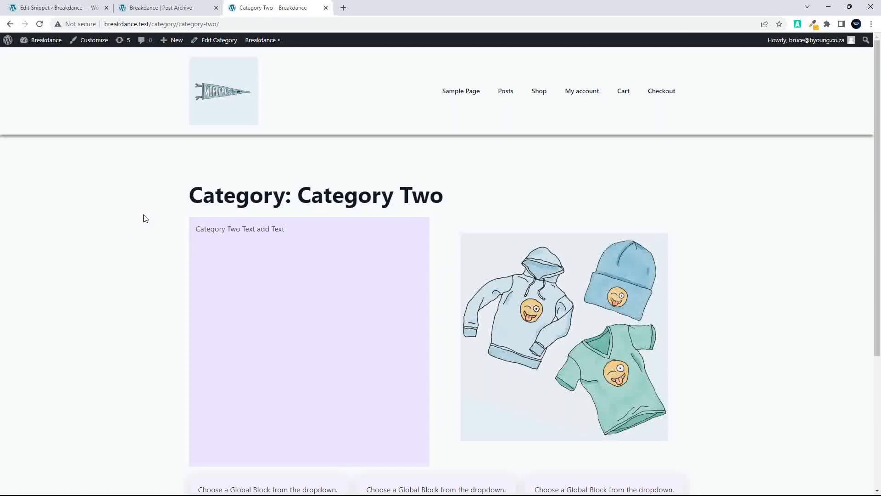
# - View the Category Four and Category One archive pages on the live site
pyautogui.moveTo(503, 95)
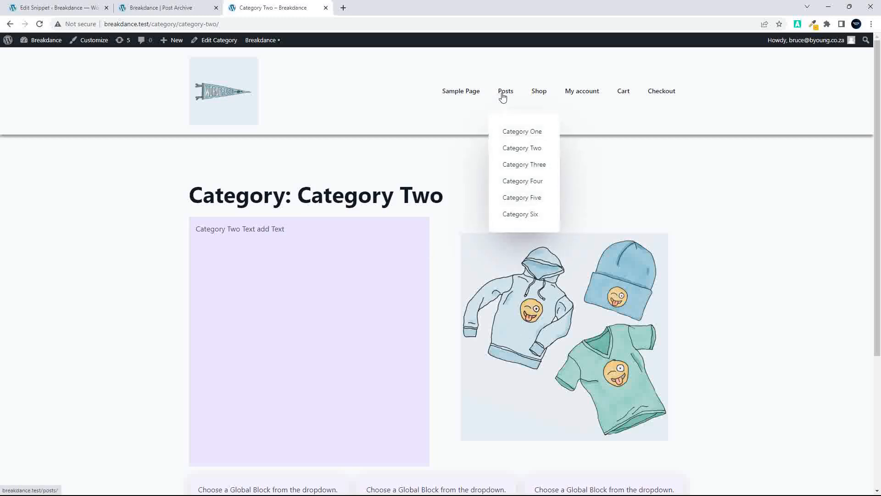
pyautogui.click(512, 185)
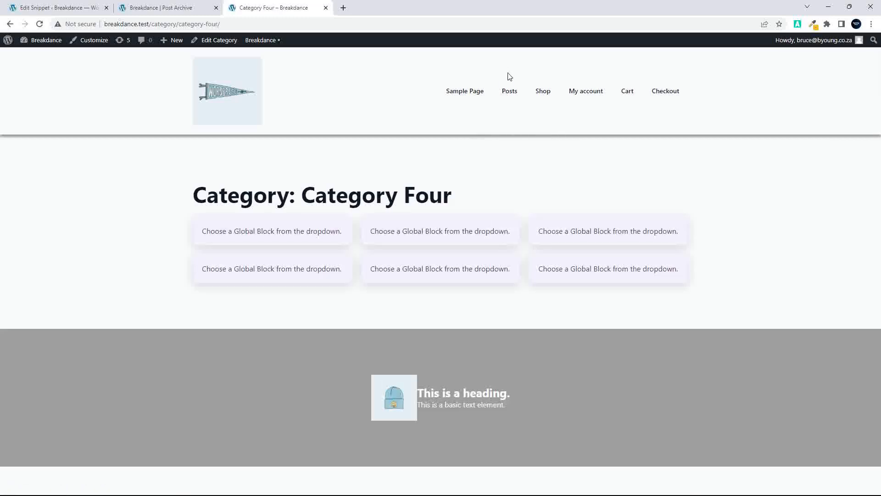
pyautogui.moveTo(510, 91)
pyautogui.click(515, 132)
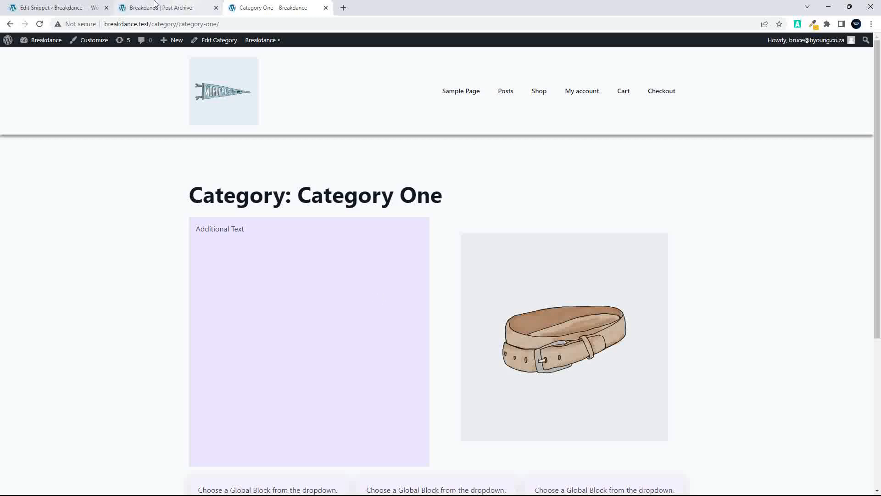
# - Delete the Columns element from the Post Archive template, save it, and reload the Category One page
pyautogui.click(168, 9)
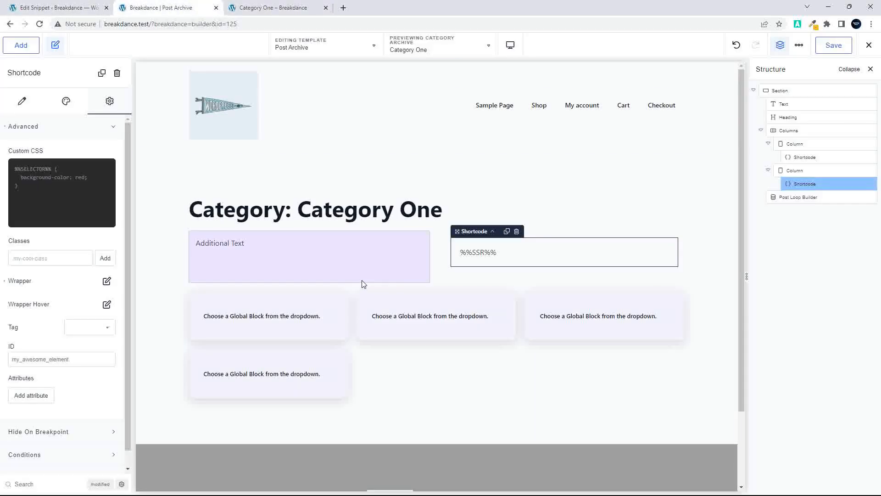
pyautogui.click(442, 270)
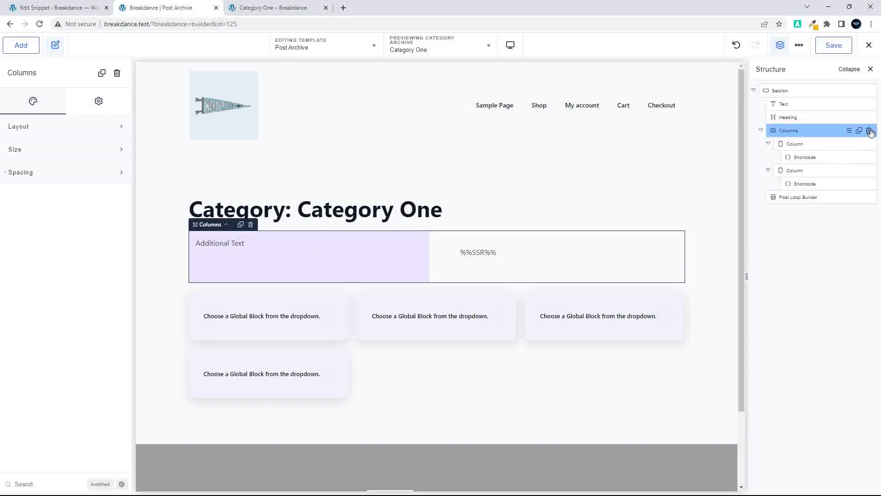
pyautogui.click(869, 131)
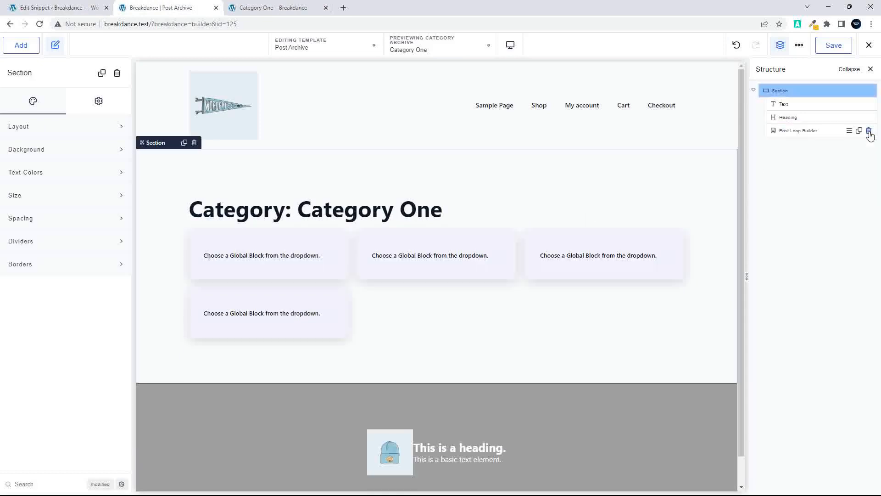
pyautogui.click(833, 45)
pyautogui.click(266, 9)
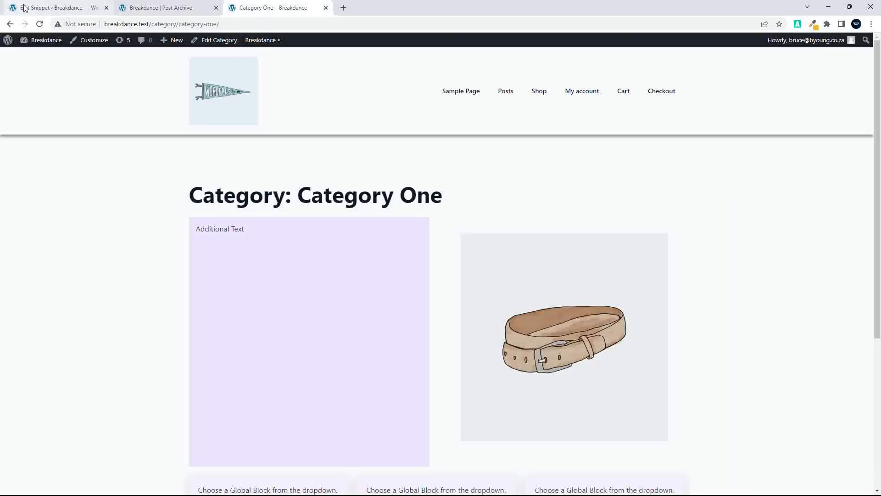
pyautogui.click(39, 24)
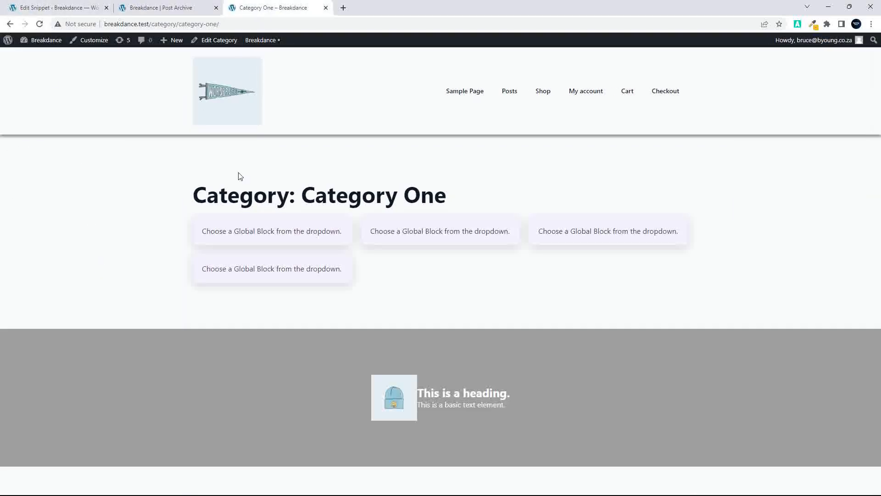
# - Deactivate the "Category custom fields" snippet in the list of all snippets
pyautogui.click(71, 8)
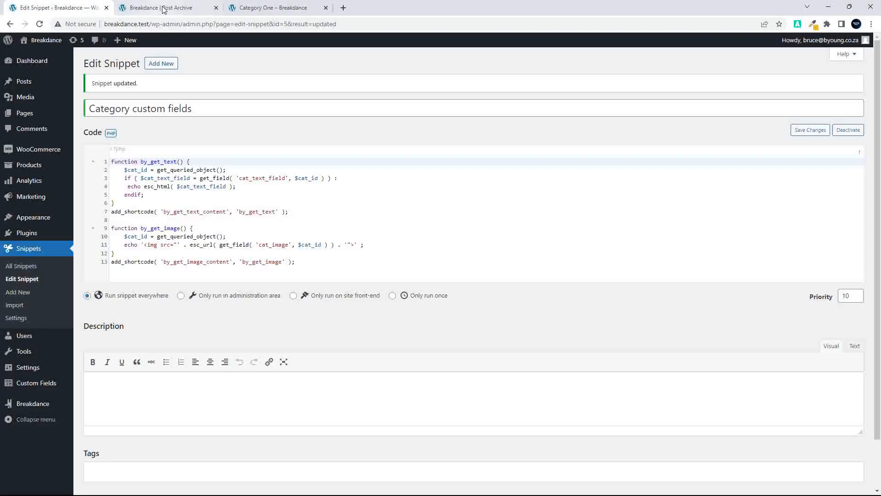
pyautogui.click(28, 268)
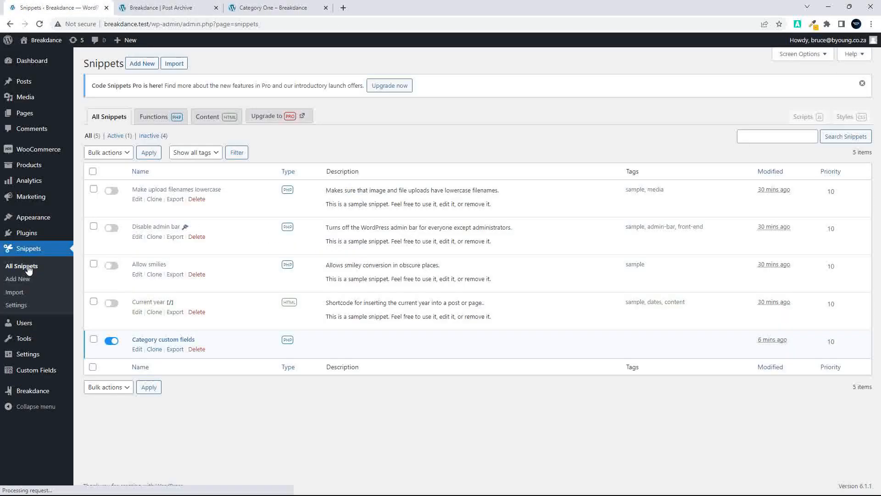
pyautogui.click(111, 341)
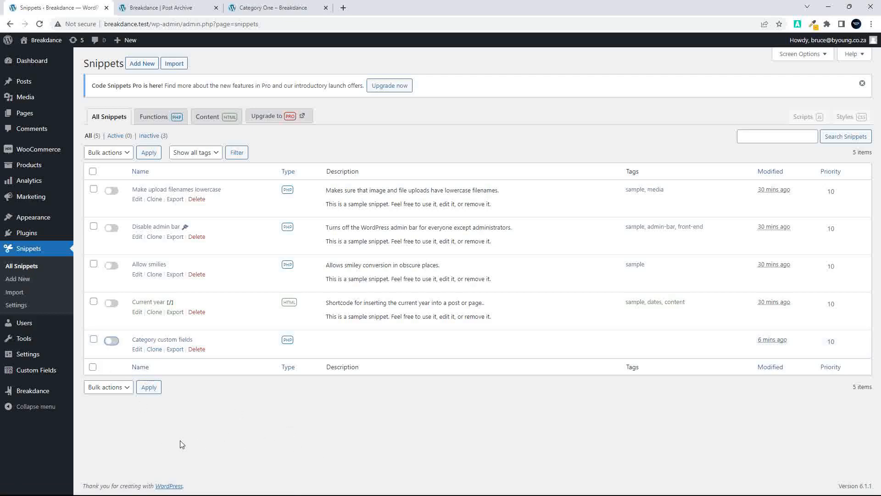
# - Create a new code snippet titled "Display ACF Category Archive"
pyautogui.click(140, 65)
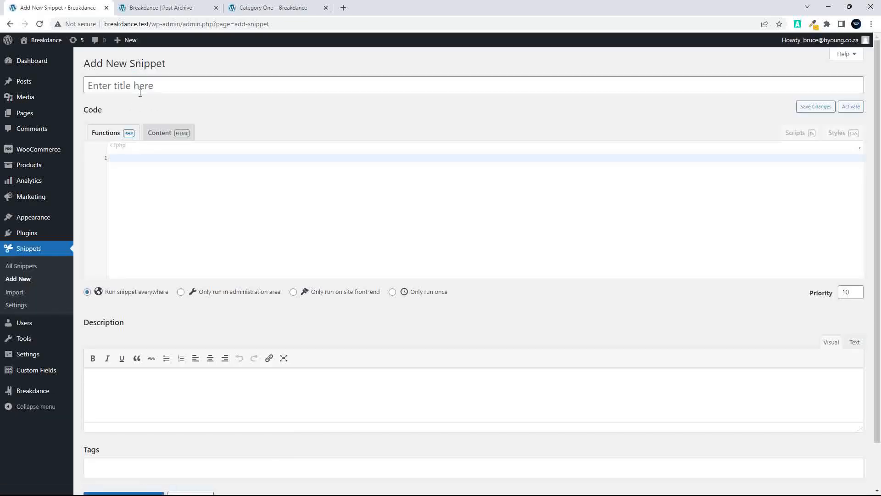
pyautogui.click(144, 87)
pyautogui.write('Display ')
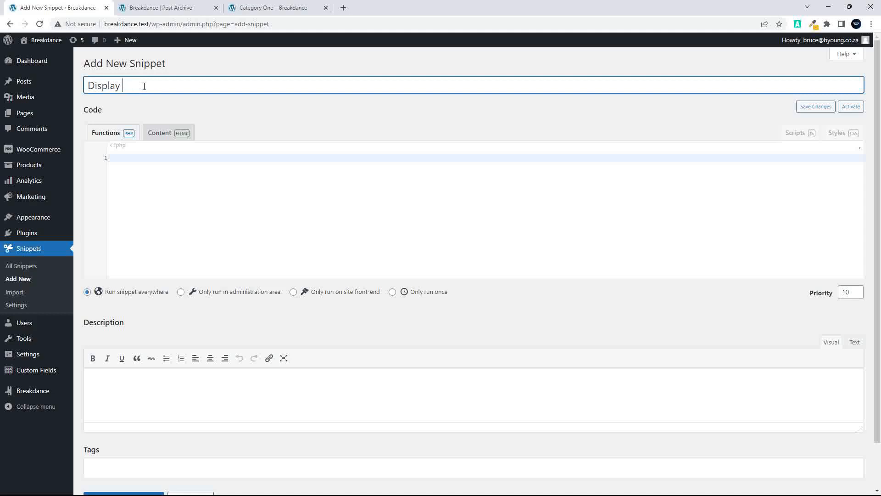
pyautogui.write('CACF')
pyautogui.write(' Cateogry')
pyautogui.press('BackSpace')
pyautogui.press('BackSpace')
pyautogui.press('BackSpace')
pyautogui.press('BackSpace')
pyautogui.press('BackSpace')
pyautogui.write('gory Archive')
# - Write an empty PHP function by_display_the_text() in the snippet's code
pyautogui.click(148, 161)
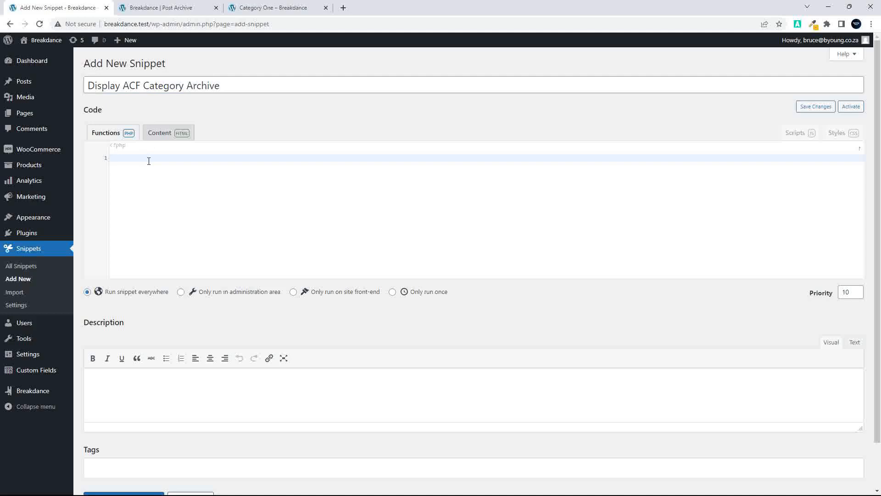
pyautogui.write('function by_display_the_text() {')
pyautogui.press('Return')
pyautogui.click(136, 178)
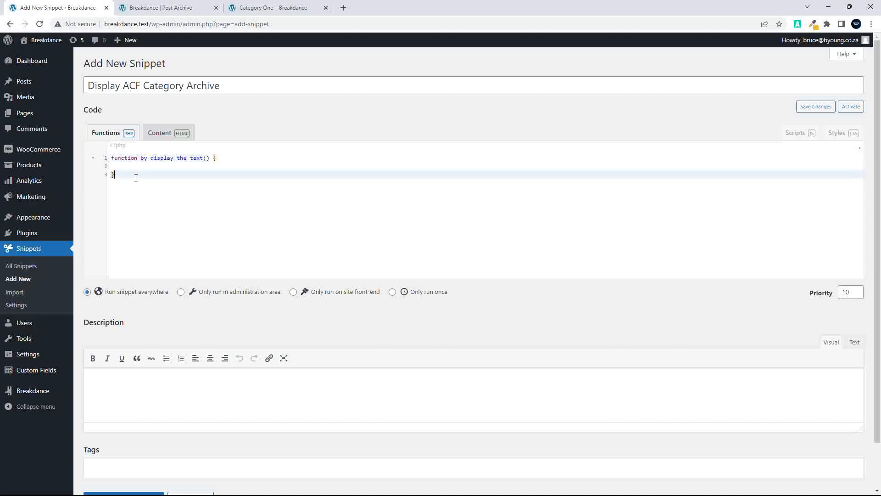
# - Add an empty function by_display_the_image() below the text function, leaving a blank line between them, and save and activate the snippet
pyautogui.press('Return')
pyautogui.press('Return')
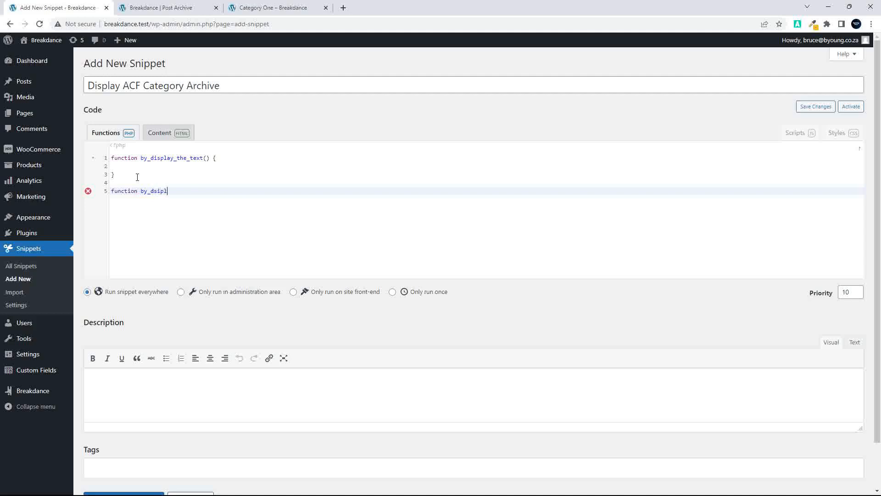
pyautogui.write('lay')
pyautogui.write('_ima')
pyautogui.write('the')
pyautogui.write('_image( {')
pyautogui.press('Return')
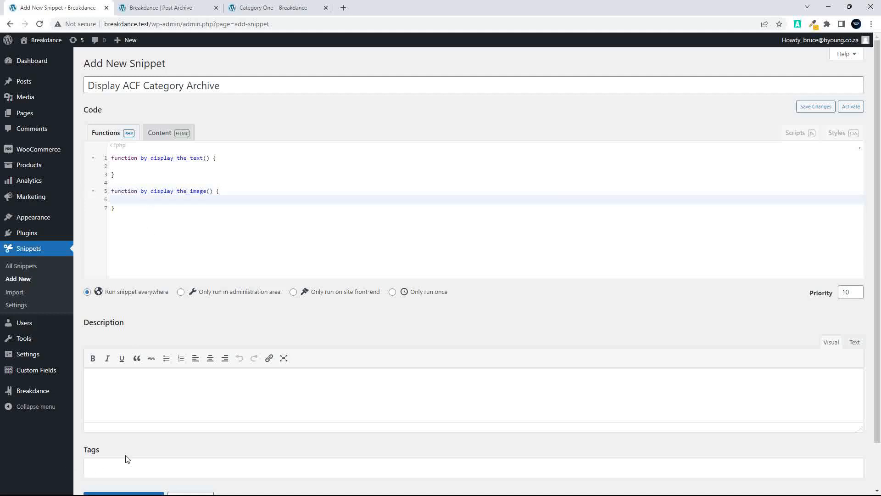
pyautogui.scroll(-2, 127, 458)
pyautogui.click(123, 447)
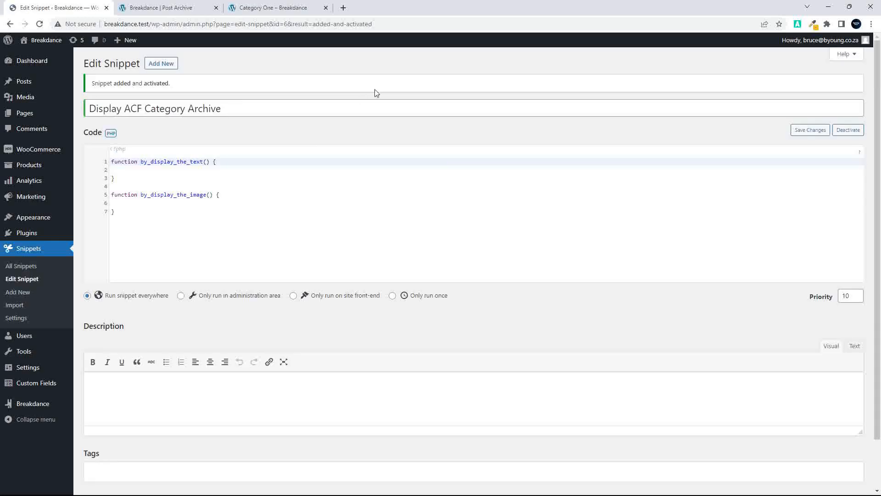
# - Open the ACF field groups in a new browser tab and open the Category Fields group to check its field names
pyautogui.click(155, 170)
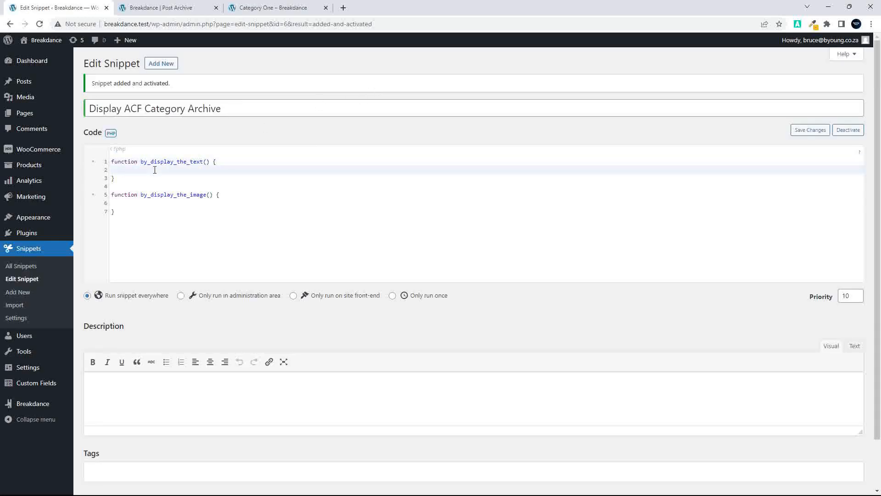
pyautogui.rightClick(26, 383)
pyautogui.click(64, 294)
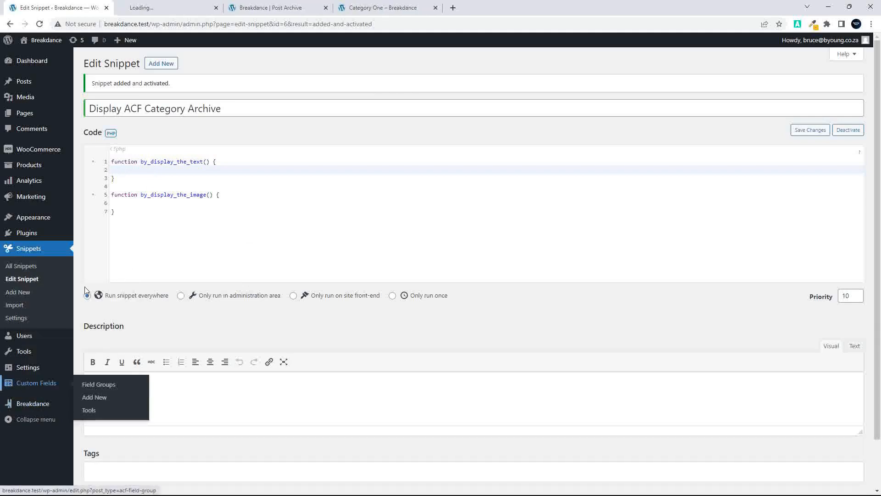
pyautogui.click(170, 10)
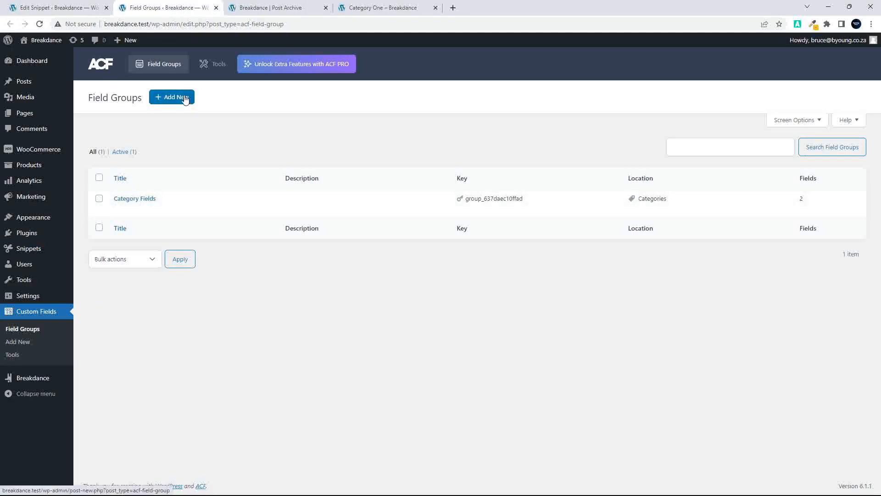
pyautogui.click(138, 200)
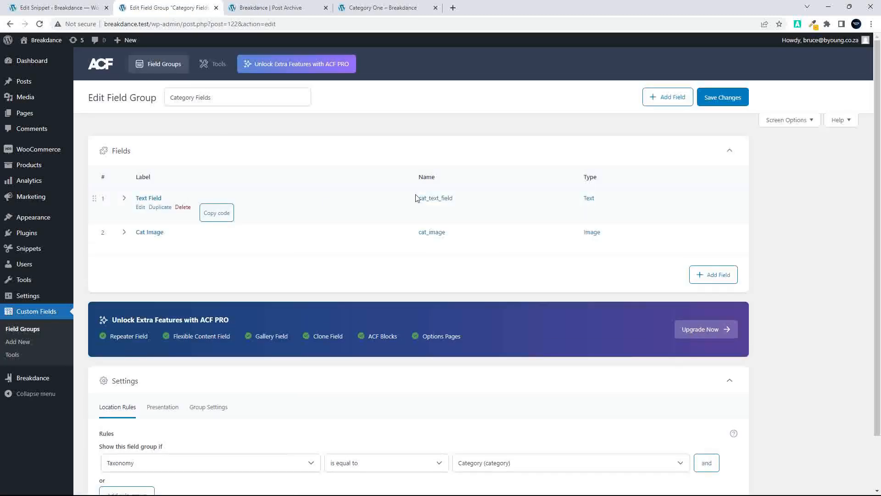
# - Review the general settings of the Text Field and the Cat Image field, including their field names and the image's return format
pyautogui.click(155, 198)
pyautogui.scroll(-3, 184, 258)
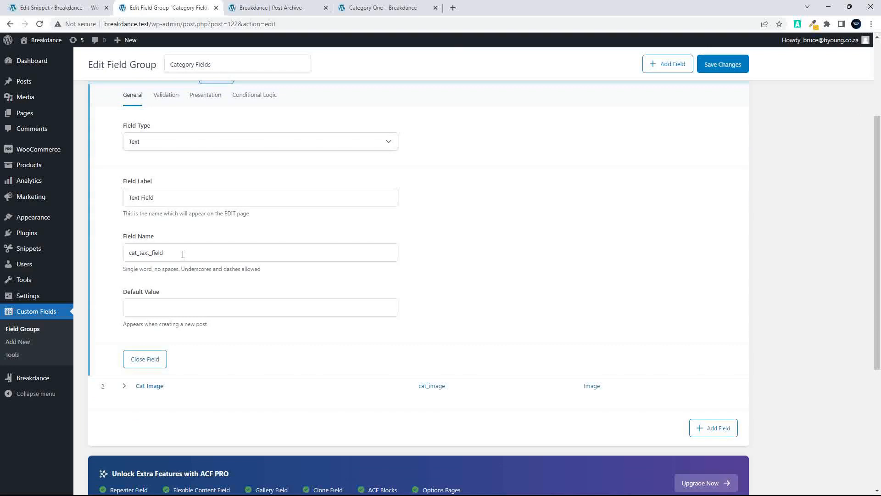
pyautogui.scroll(2, 183, 254)
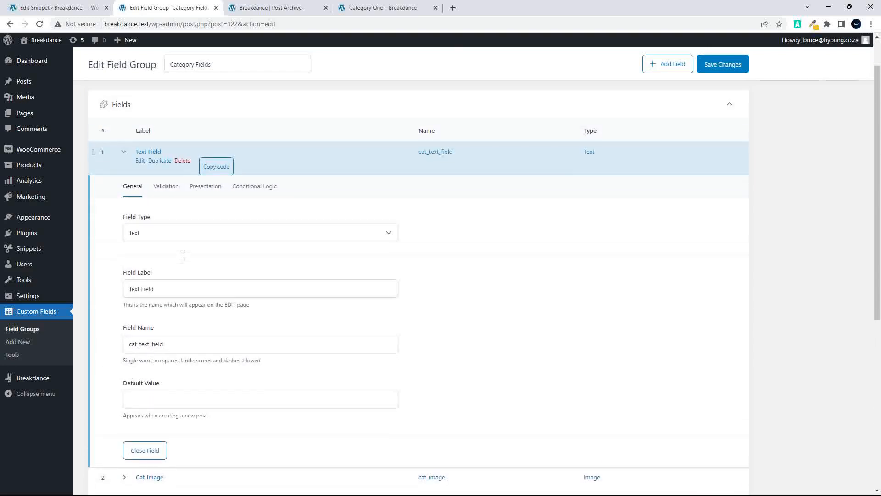
pyautogui.click(148, 153)
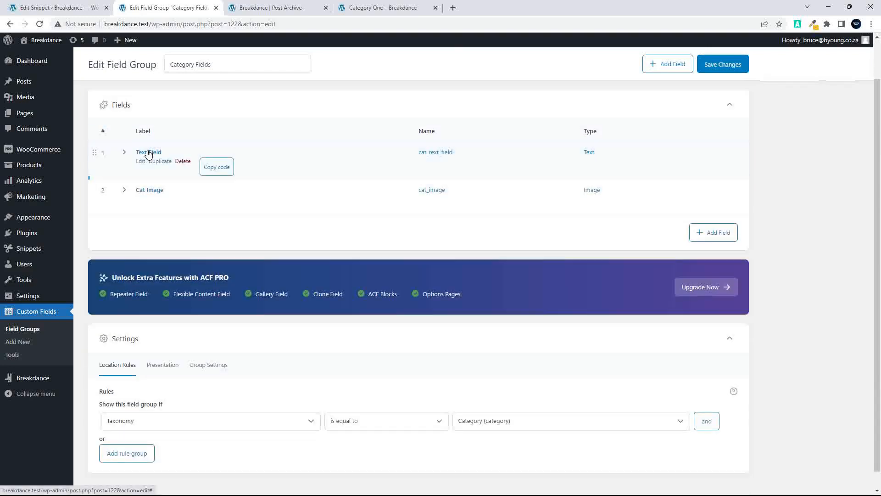
pyautogui.click(145, 186)
pyautogui.scroll(-2, 222, 234)
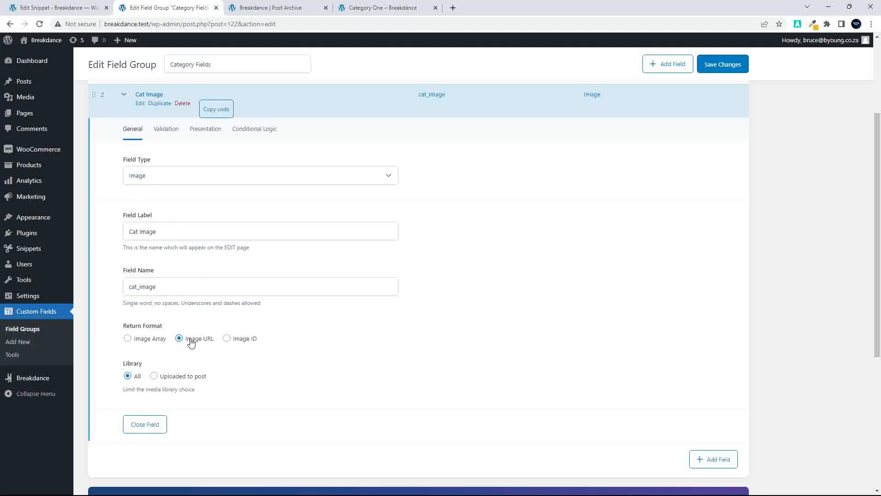
pyautogui.scroll(5, 191, 343)
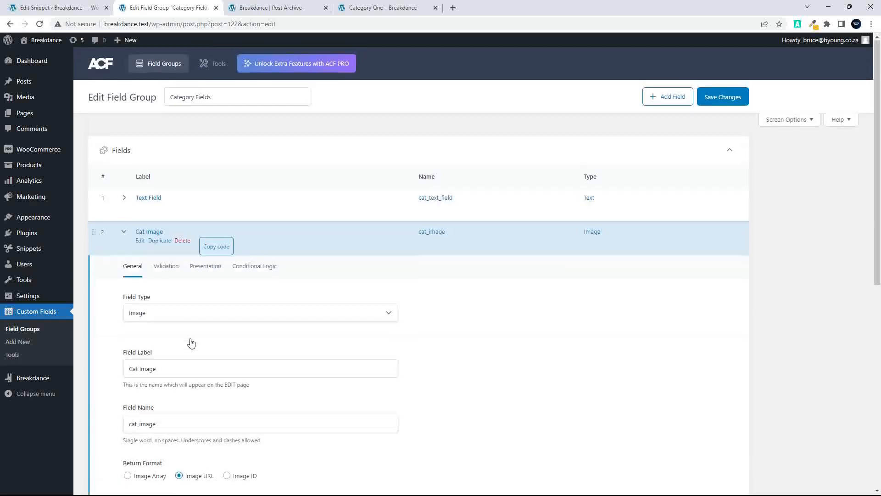
pyautogui.click(156, 233)
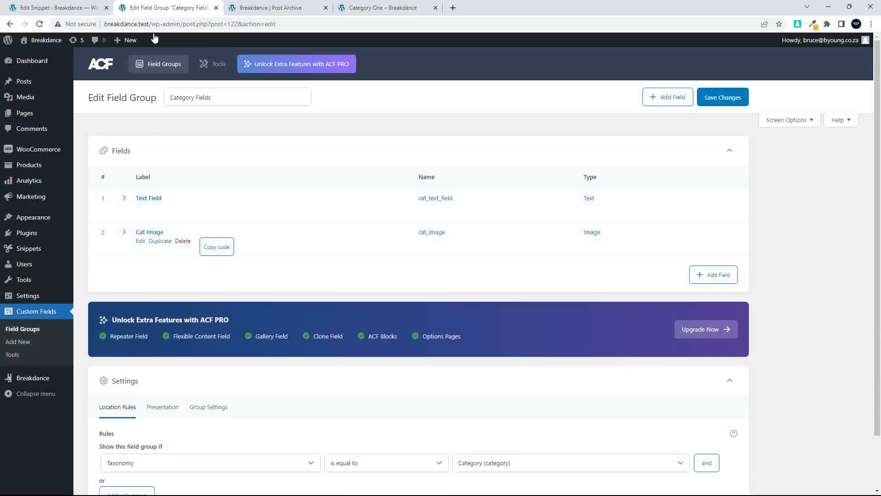
# - Move this browser tab ahead of the snippet tab and save the field group with the location rule Taxonomy is equal to Category (category)
pyautogui.moveTo(145, 8); pyautogui.dragTo(63, 9)
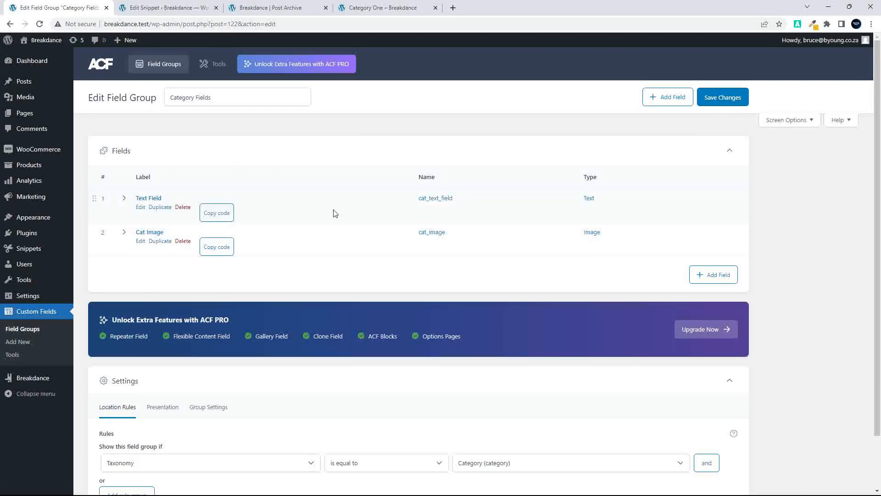
pyautogui.scroll(-2, 337, 210)
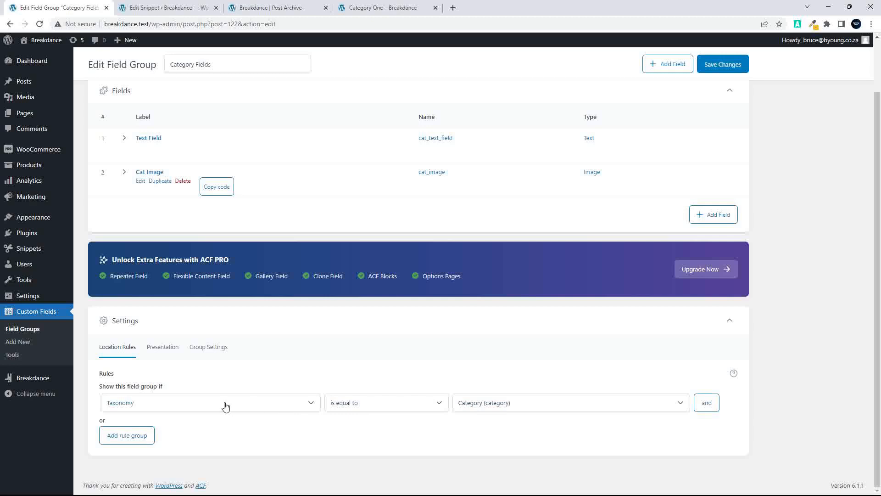
pyautogui.click(288, 407)
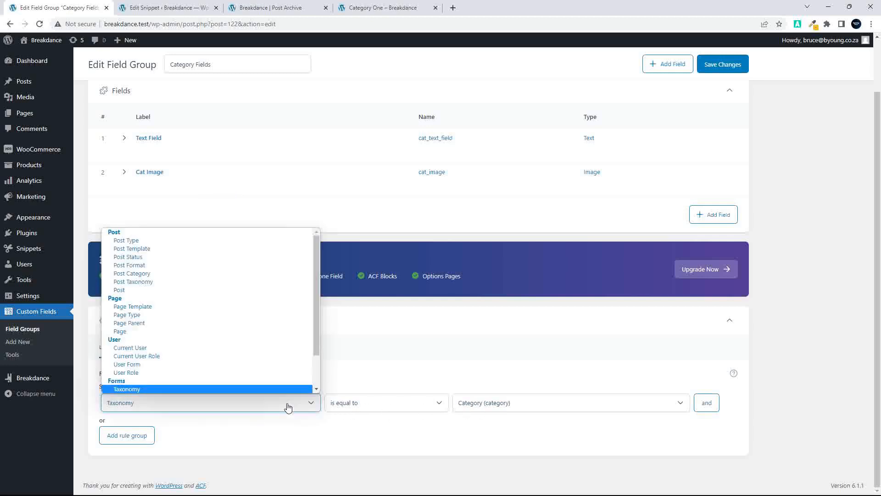
pyautogui.scroll(-2, 224, 272)
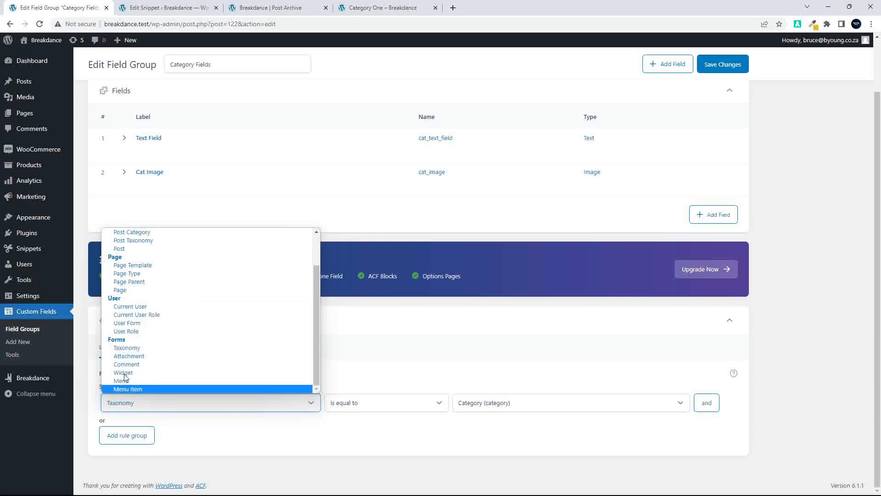
pyautogui.click(126, 348)
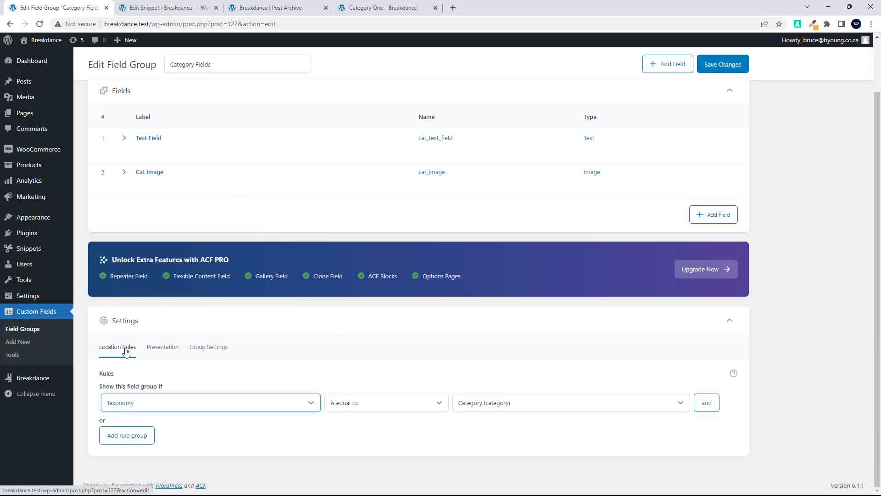
pyautogui.click(377, 404)
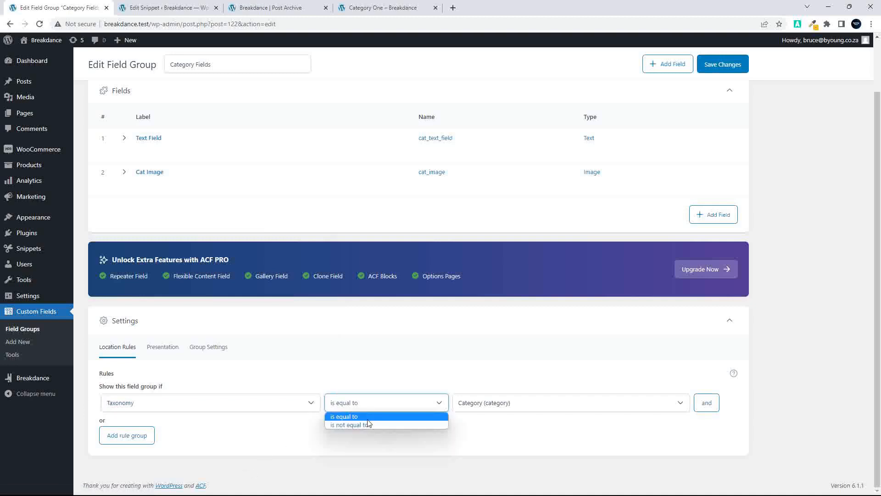
pyautogui.click(500, 404)
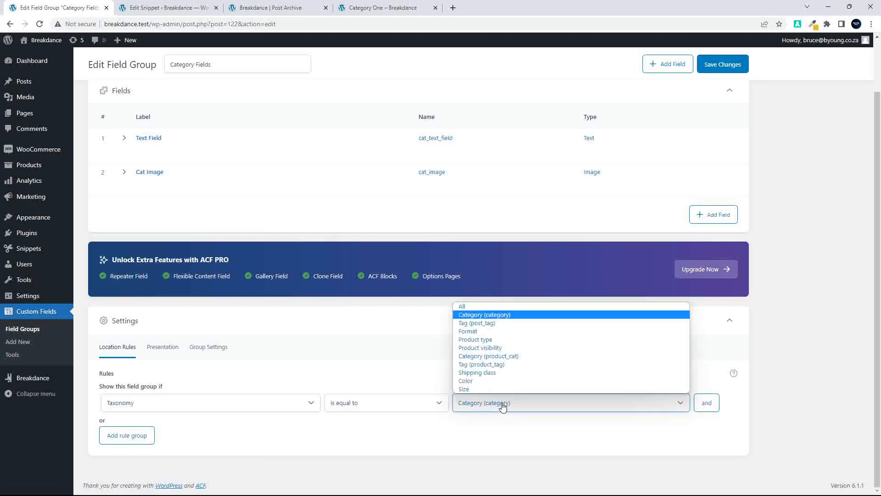
pyautogui.click(498, 316)
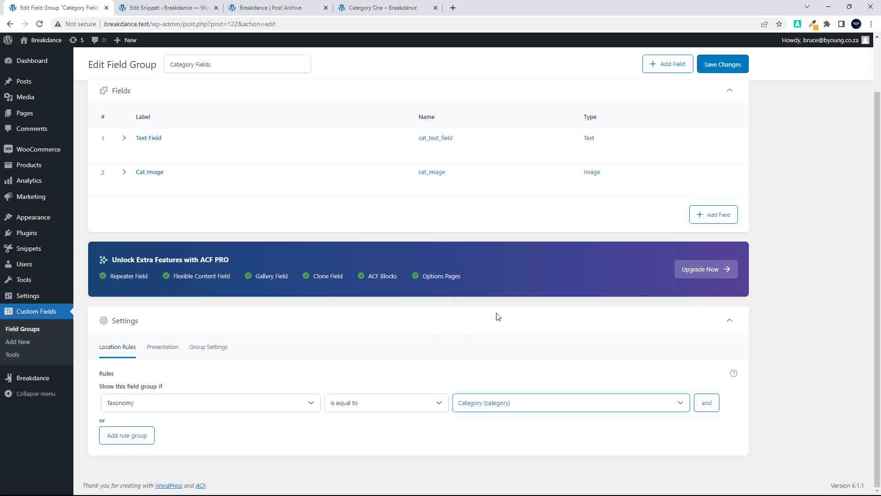
pyautogui.scroll(1, 489, 404)
pyautogui.click(485, 418)
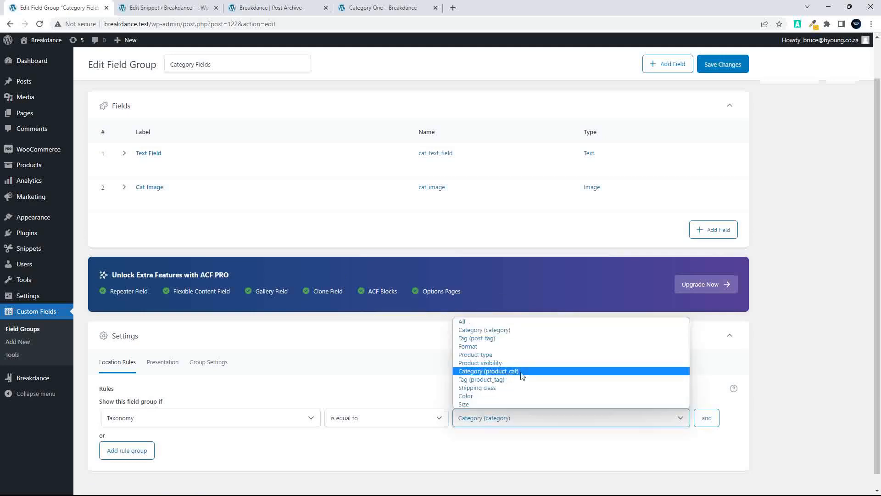
pyautogui.click(515, 329)
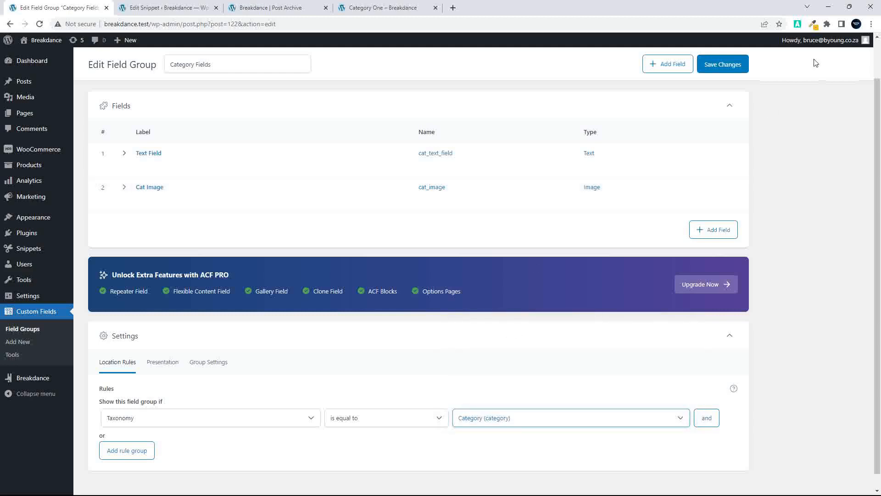
pyautogui.click(729, 65)
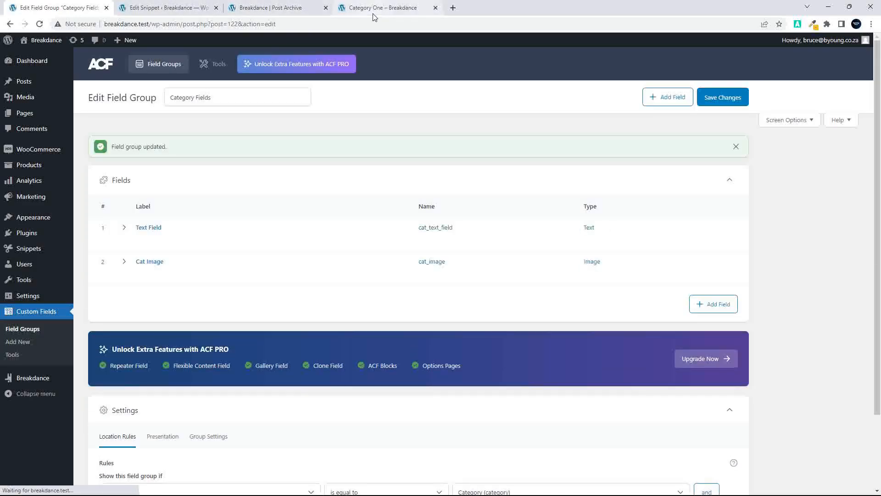
# - Open Category One for editing from its archive page, change its Text Field to "Additional Cat One Text" and update the category
pyautogui.click(383, 8)
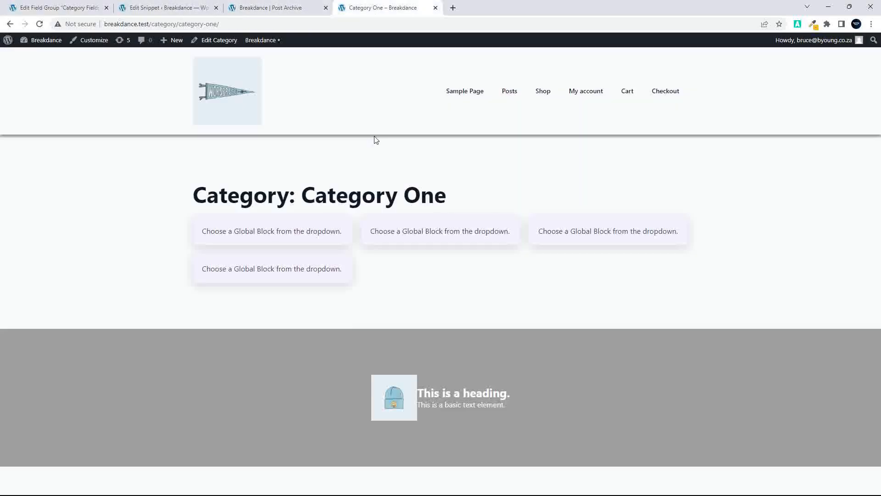
pyautogui.click(220, 42)
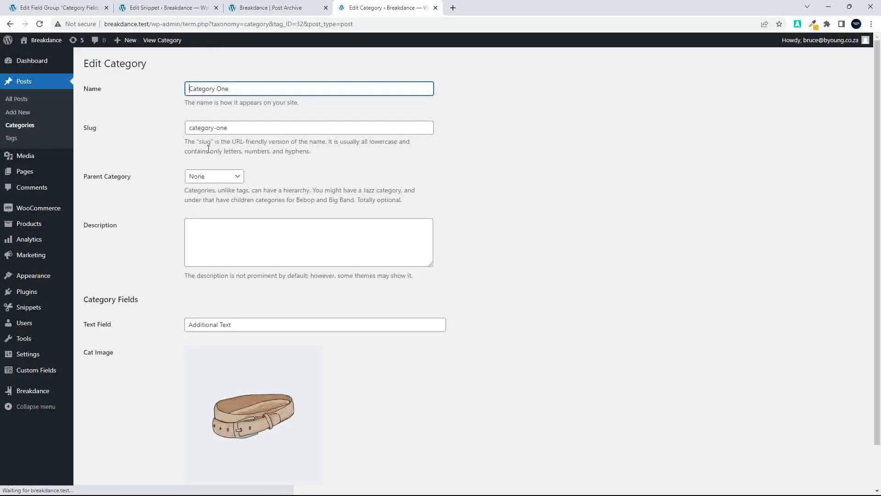
pyautogui.click(219, 327)
pyautogui.write('Cat')
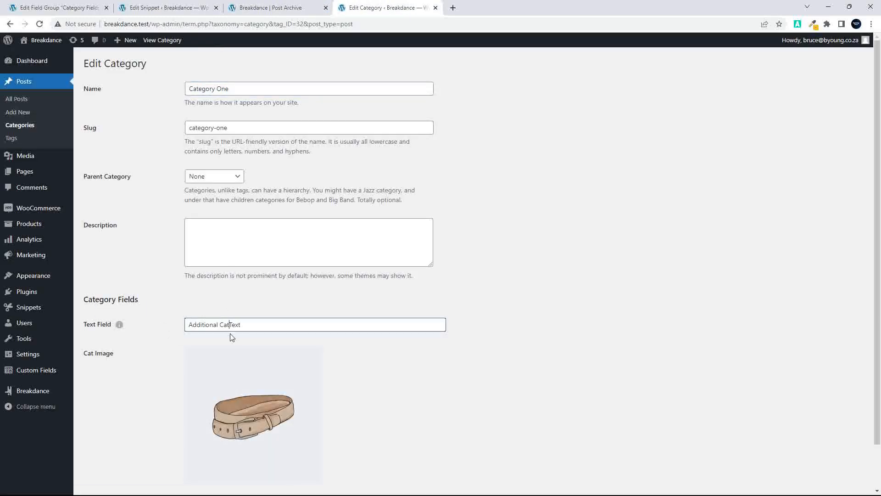
pyautogui.write(' Cne')
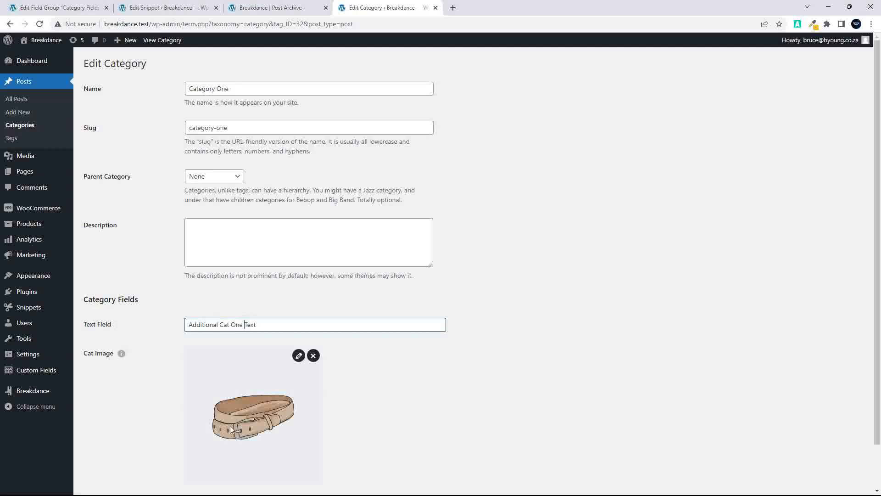
pyautogui.scroll(-2, 183, 422)
pyautogui.click(98, 458)
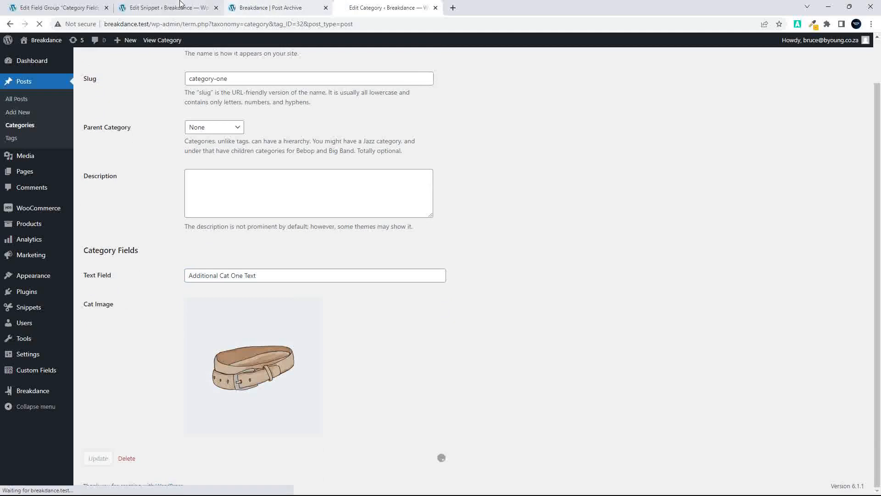
# - In the Breakdance Post Archive template, add a Columns element with two equal columns below the category heading
pyautogui.click(283, 8)
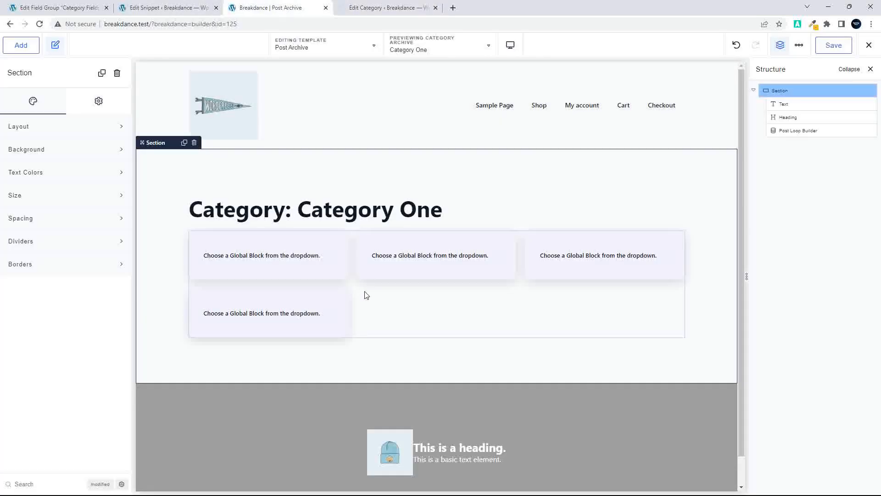
pyautogui.click(407, 213)
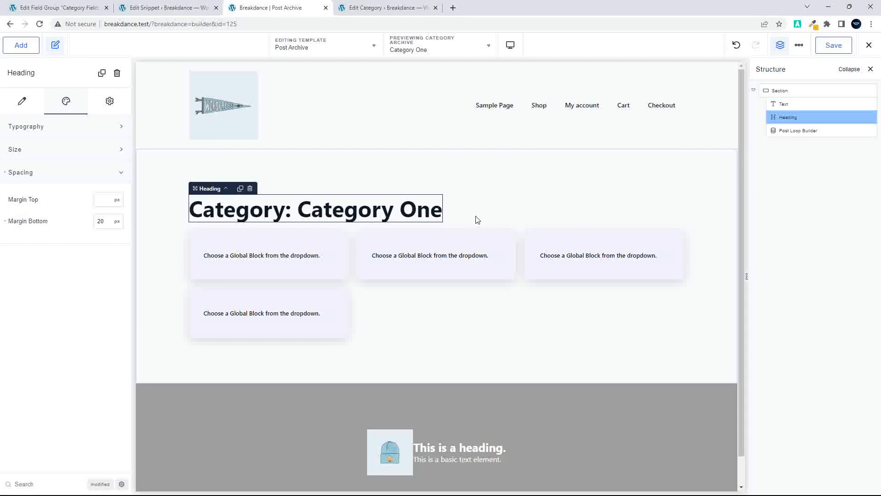
pyautogui.click(22, 45)
pyautogui.click(31, 146)
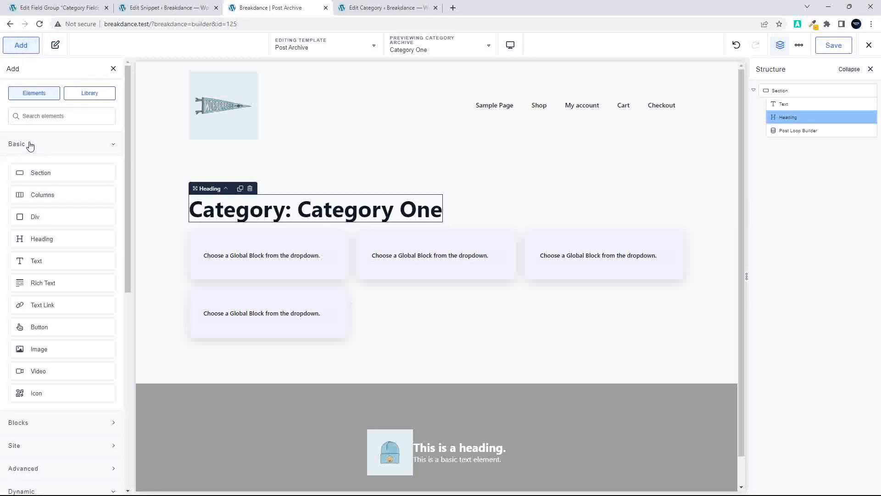
pyautogui.click(42, 198)
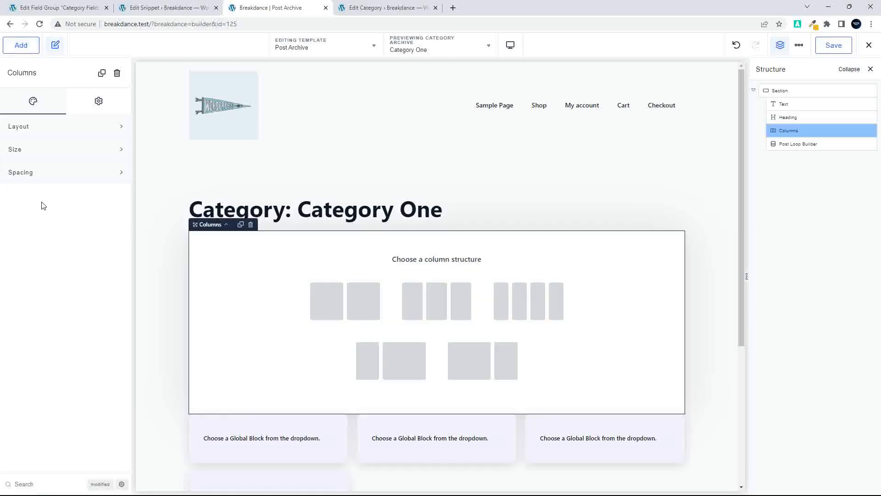
pyautogui.click(337, 303)
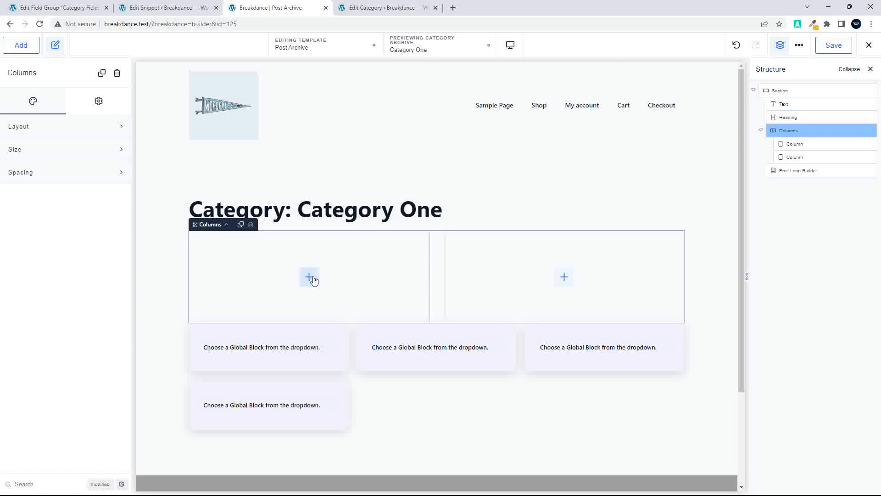
# - Add a Text element to the first column and an Image element to the second column
pyautogui.click(310, 277)
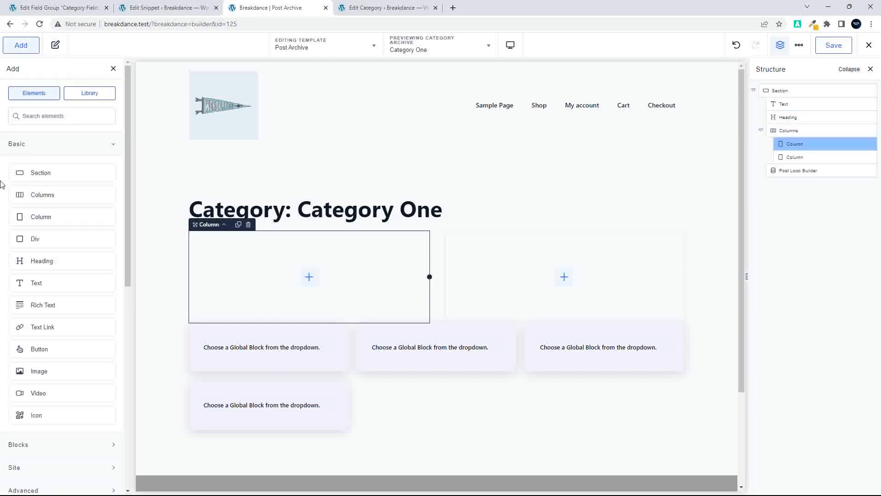
pyautogui.click(55, 283)
pyautogui.click(564, 279)
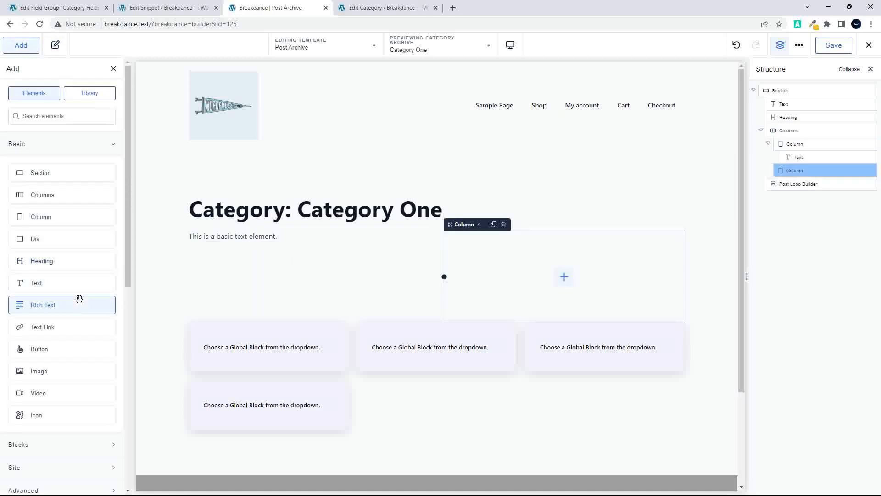
pyautogui.click(40, 372)
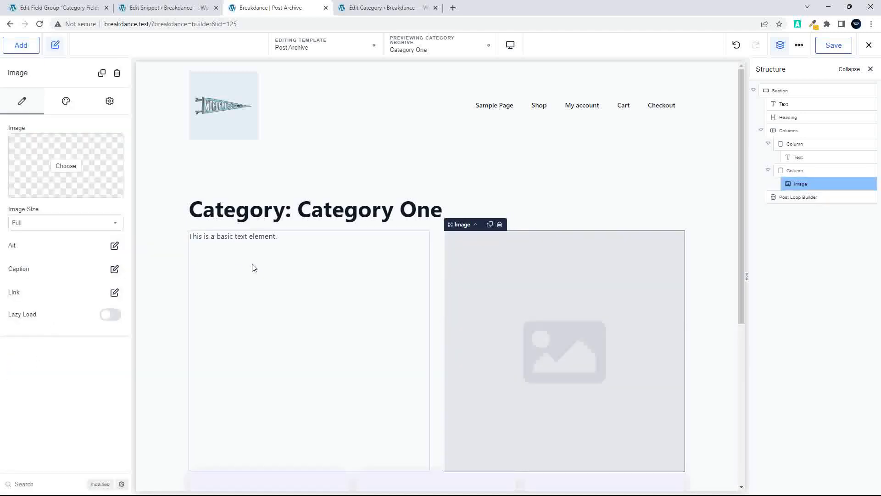
# - Look through the dynamic data options offered for the first column's text element, and close the list without inserting any
pyautogui.click(254, 240)
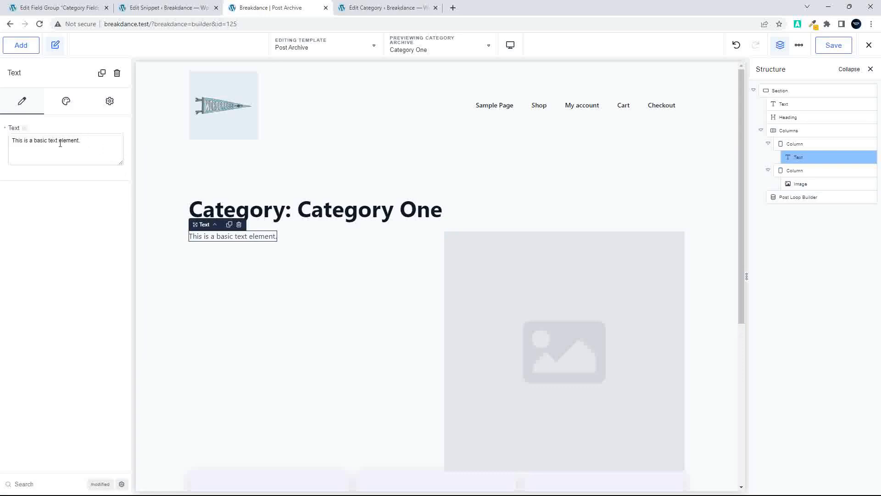
pyautogui.click(25, 129)
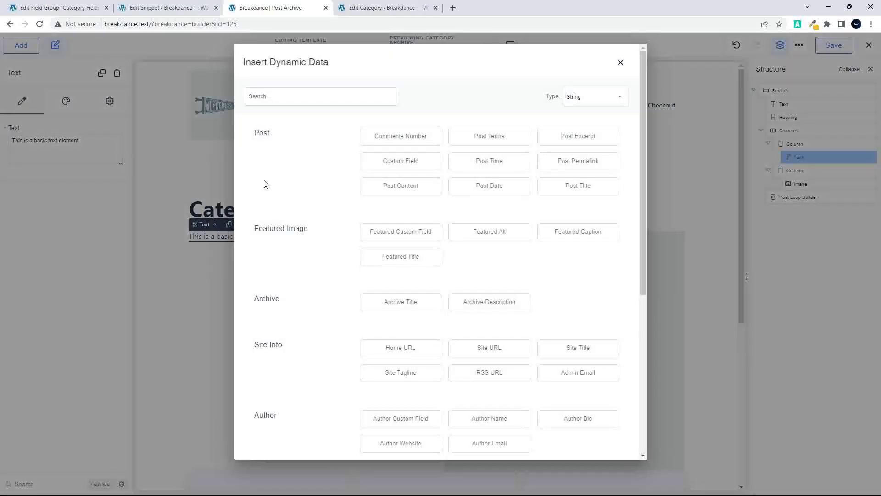
pyautogui.scroll(-5, 394, 220)
pyautogui.scroll(-2, 394, 224)
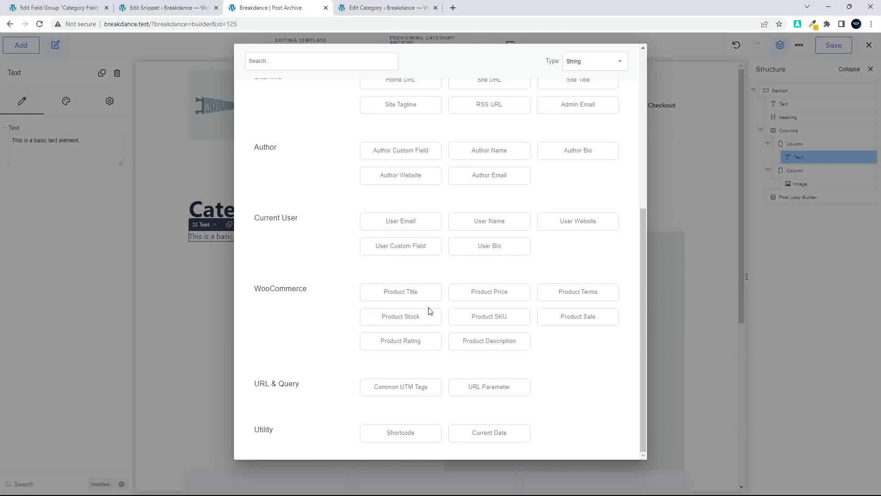
pyautogui.scroll(6, 441, 315)
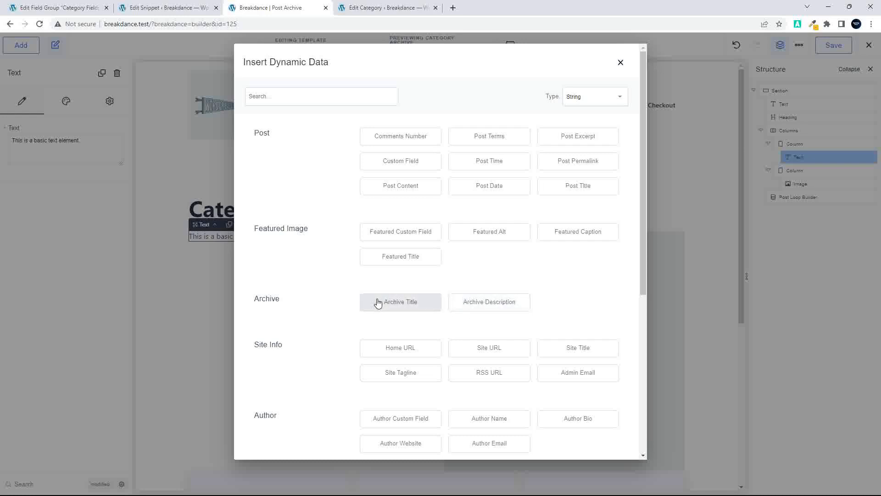
pyautogui.click(622, 62)
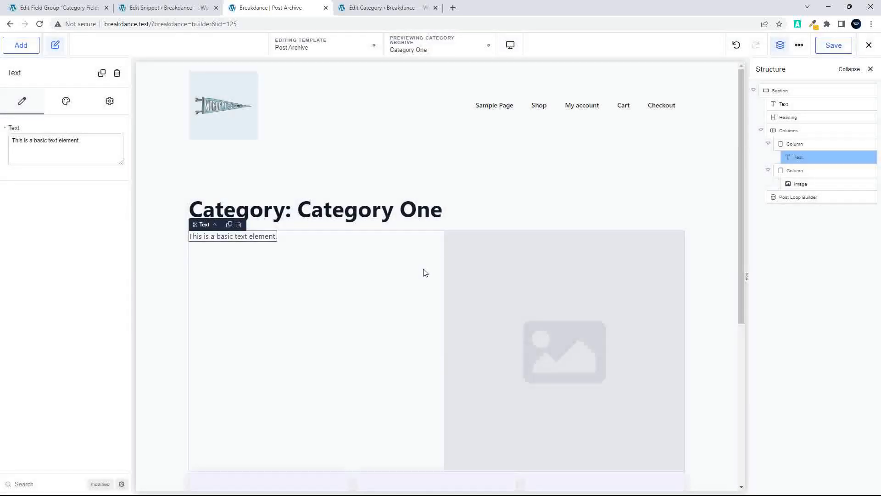
# - Look through the dynamic data options offered for the second column's image element, and close the list without inserting any
pyautogui.click(591, 286)
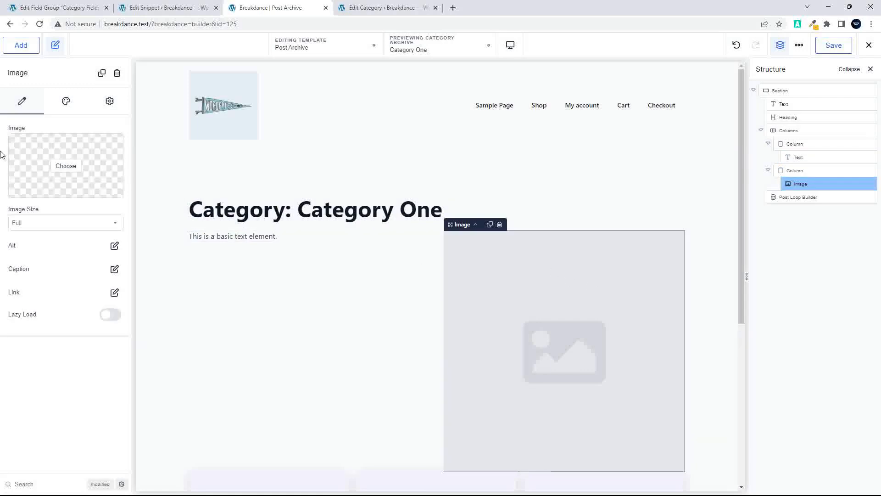
pyautogui.moveTo(28, 128)
pyautogui.click(29, 129)
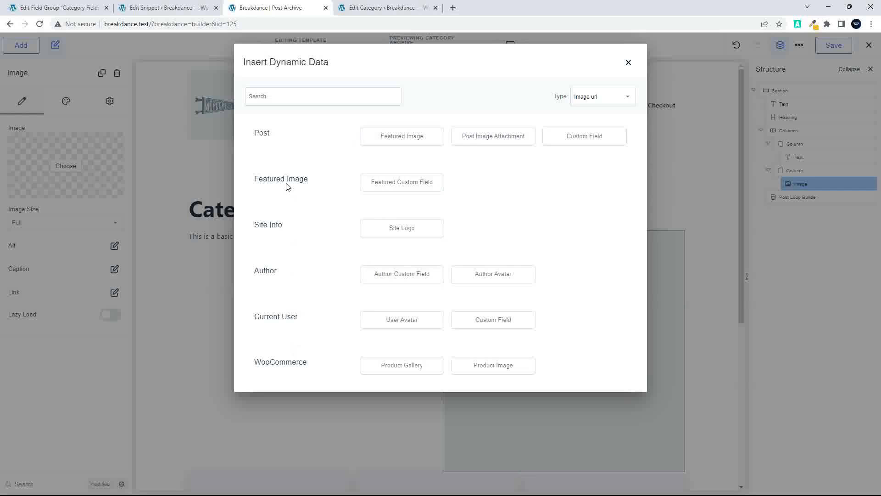
pyautogui.click(628, 63)
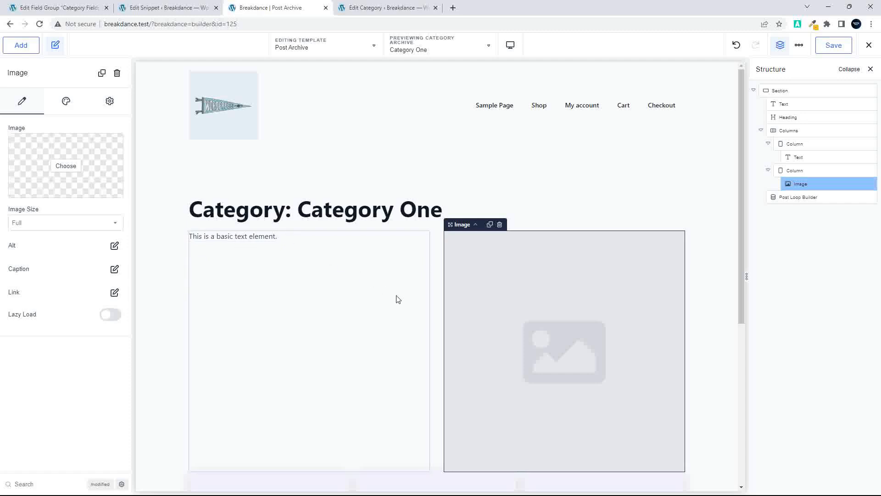
# - In the Display ACF Category Archive snippet, add "$cat_id = get_queried_object();" inside the by_display_the_text function
pyautogui.click(138, 8)
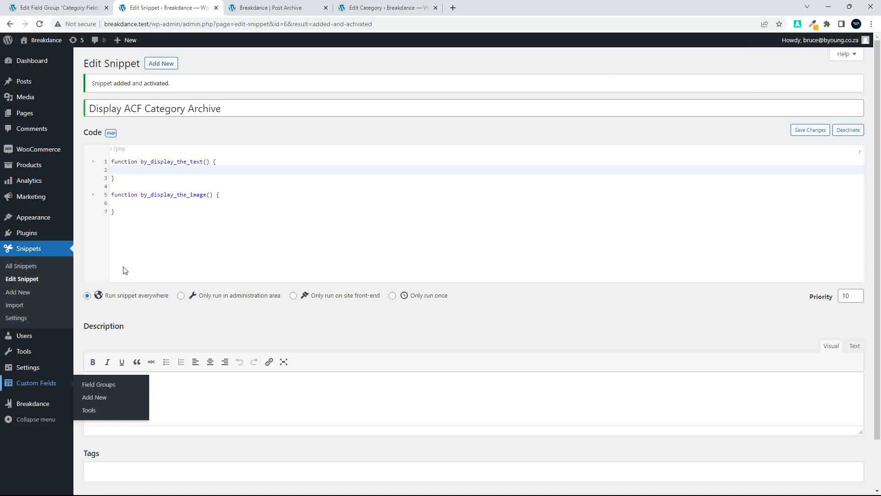
pyautogui.hotkey('ctrl', '+')
pyautogui.hotkey('ctrl', '+')
pyautogui.hotkey('ctrl', '+')
pyautogui.hotkey('ctrl', '+')
pyautogui.hotkey('ctrl', '+')
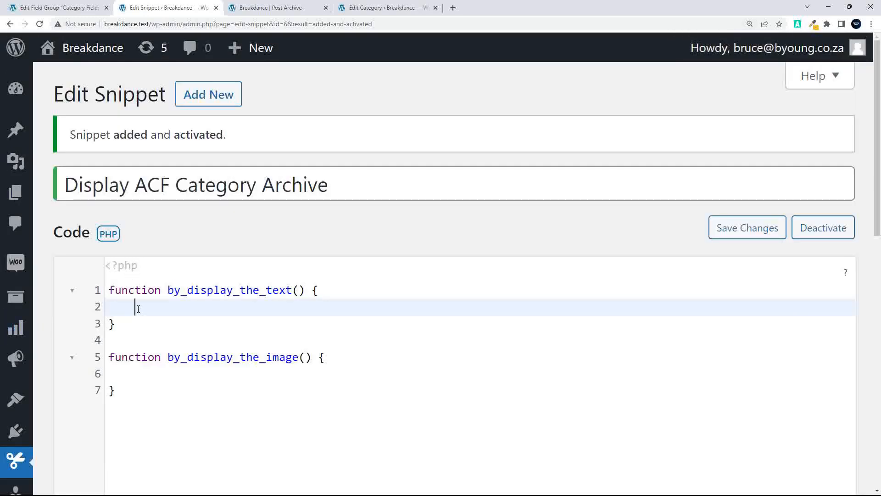
pyautogui.write('cat_id = ')
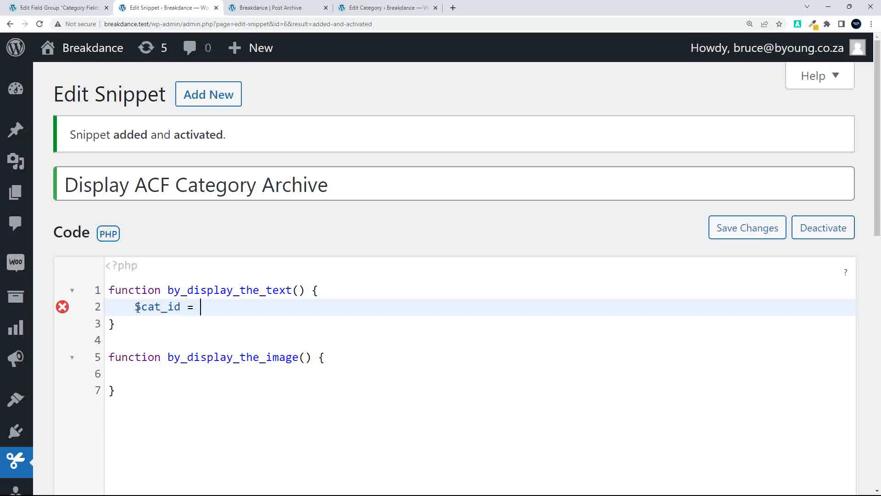
pyautogui.write('get_')
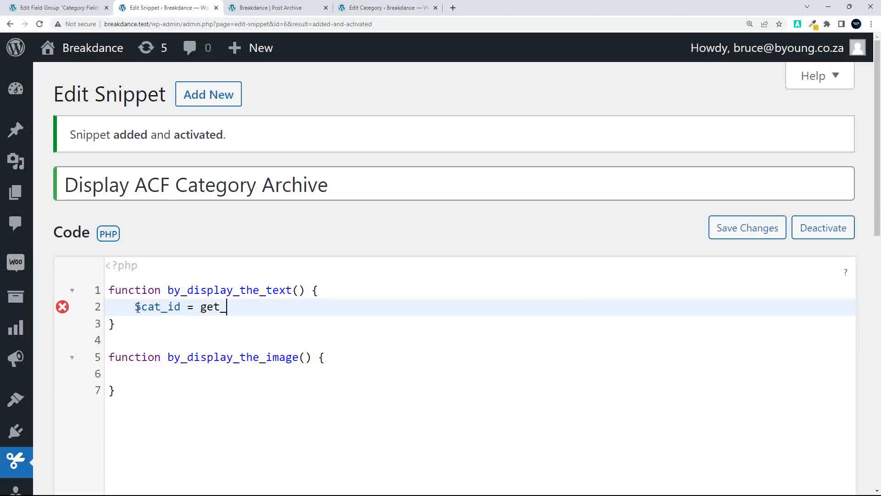
pyautogui.write('queried_object();')
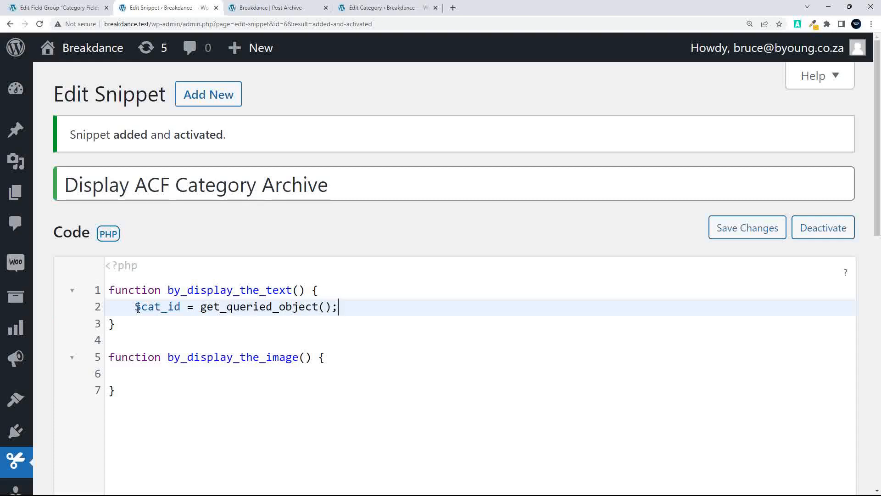
# - Copy the $cat_id assignment line into the by_display_the_image function and start a new line below it
pyautogui.moveTo(133, 306); pyautogui.dragTo(345, 311)
pyautogui.hotkey('ctrl', 'c')
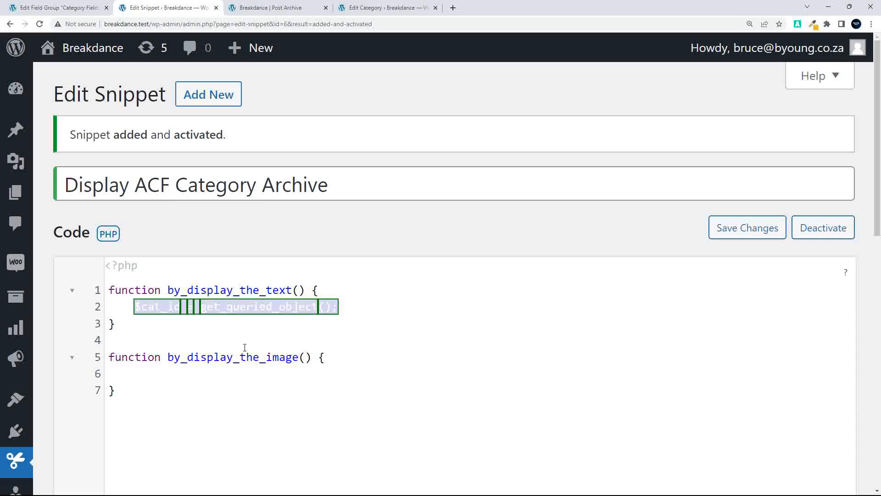
pyautogui.click(159, 374)
pyautogui.hotkey('ctrl', 'v')
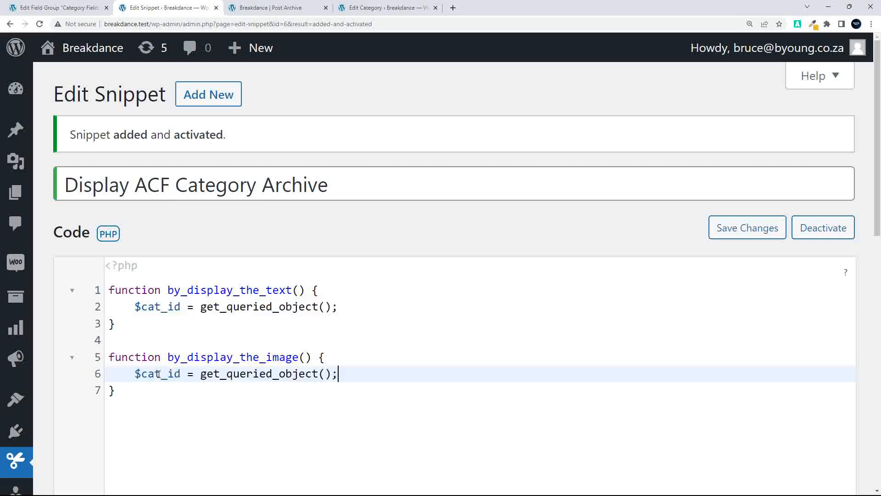
pyautogui.press('Return')
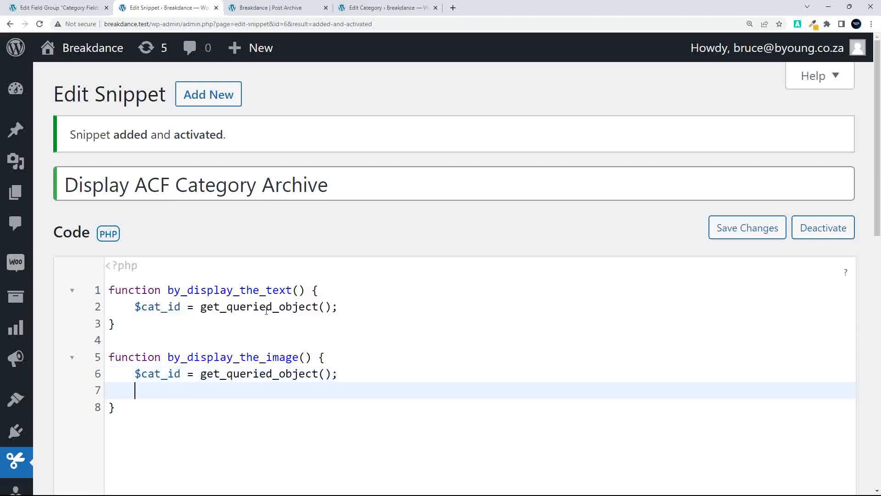
# - Copy the ready-made code of the ACF Text Field and paste it below the $cat_id line in by_display_the_text
pyautogui.click(350, 307)
pyautogui.press('Return')
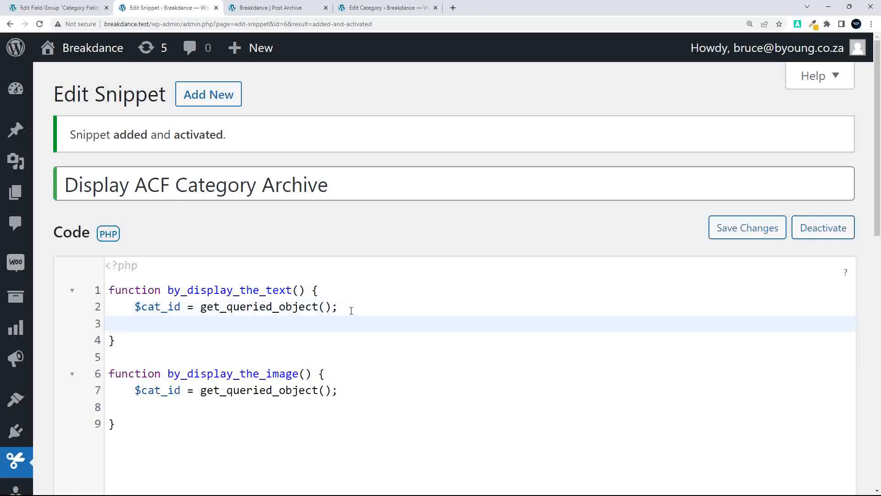
pyautogui.click(53, 6)
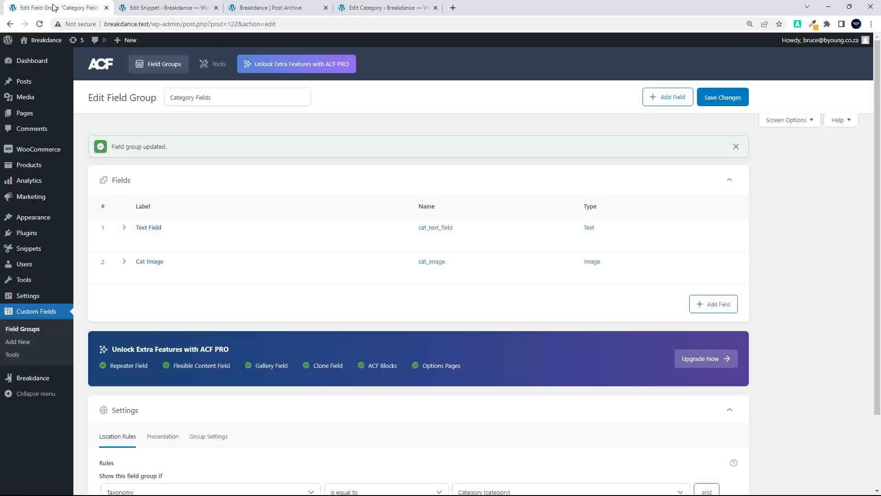
pyautogui.scroll(-3, 215, 379)
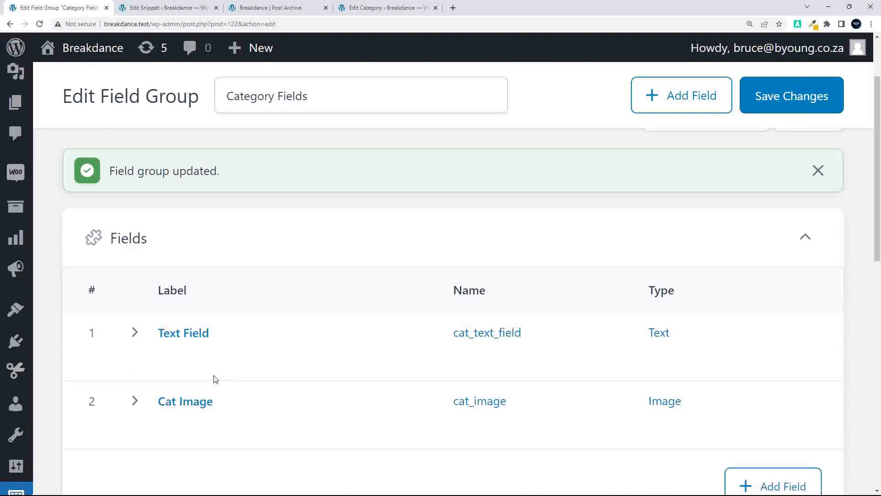
pyautogui.click(299, 333)
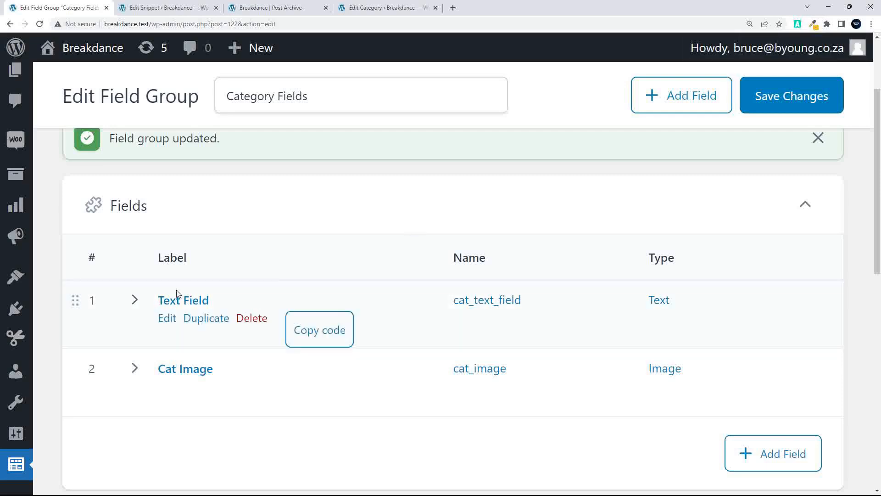
pyautogui.moveTo(256, 301)
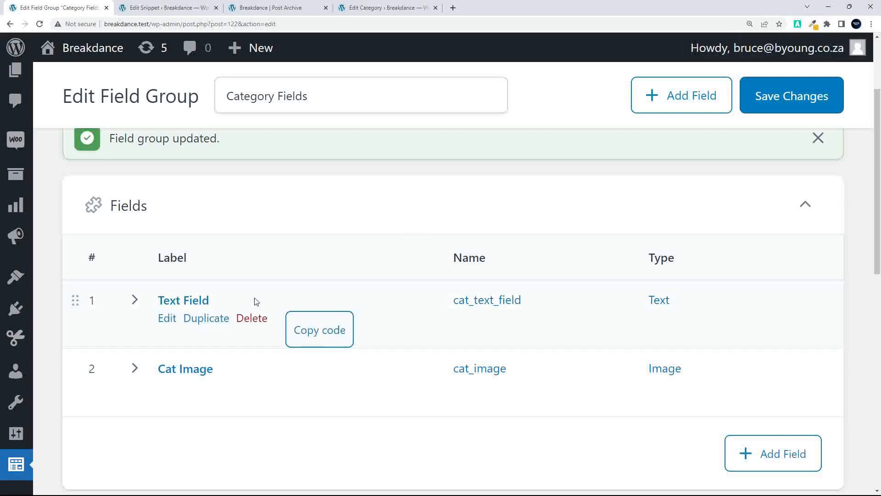
pyautogui.click(311, 332)
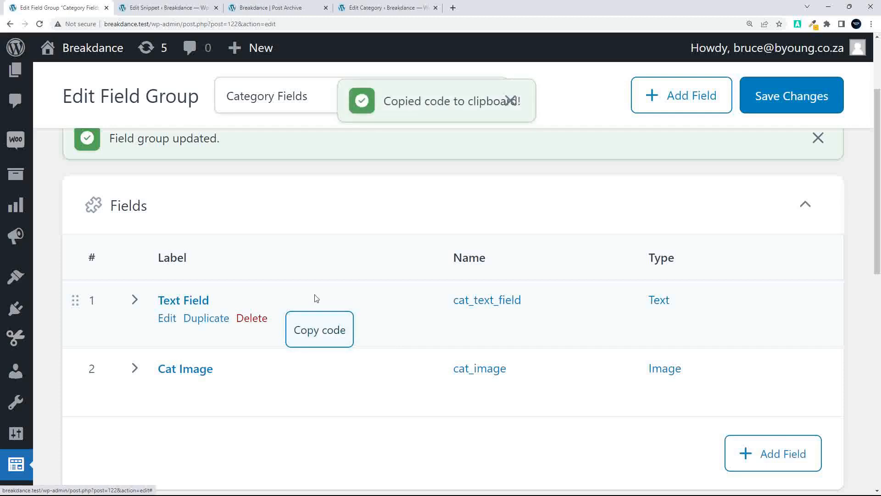
pyautogui.click(191, 7)
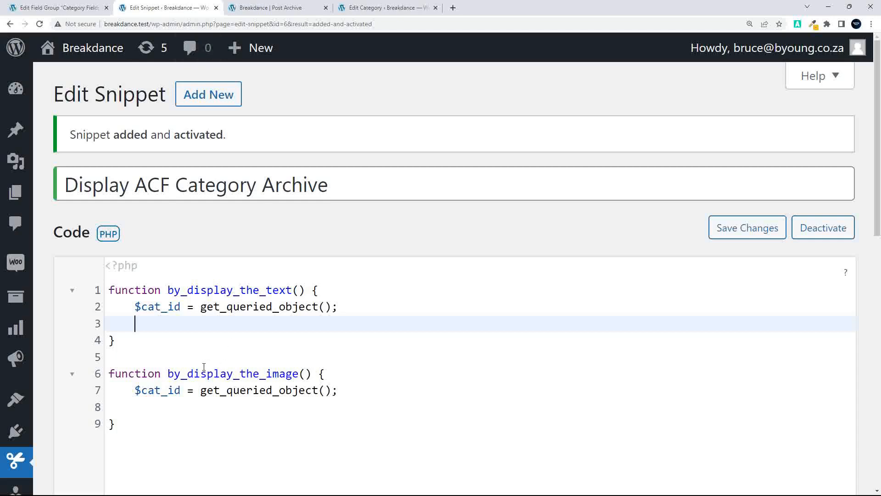
pyautogui.click(79, 8)
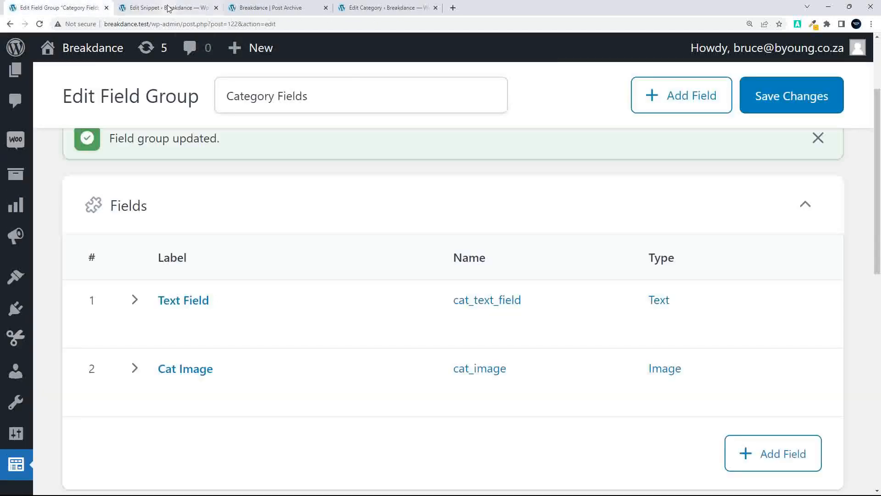
pyautogui.click(321, 331)
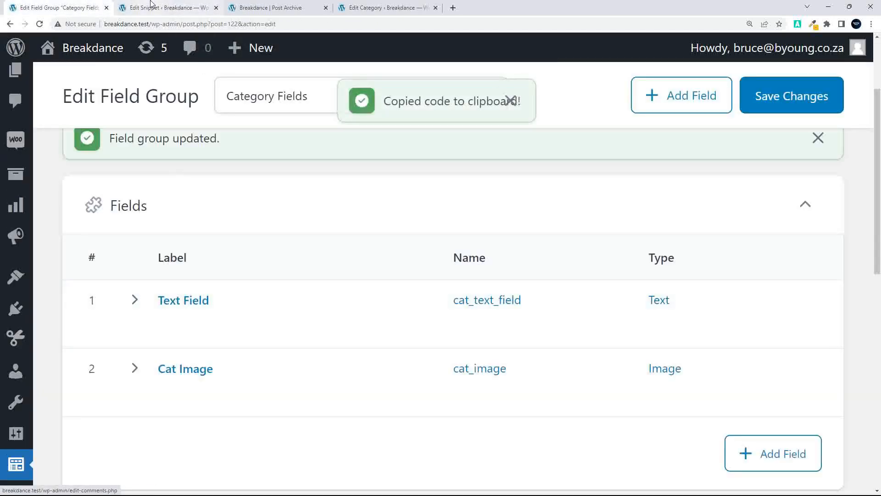
pyautogui.click(183, 7)
pyautogui.hotkey('ctrl', 'v')
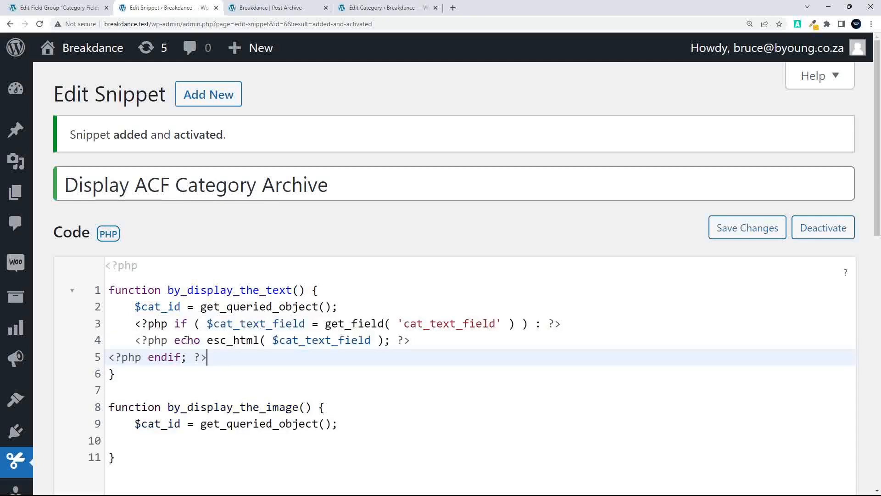
# - Strip all opening and closing PHP tags from the pasted text field code and align endif with the echo line
pyautogui.moveTo(135, 323); pyautogui.dragTo(172, 324)
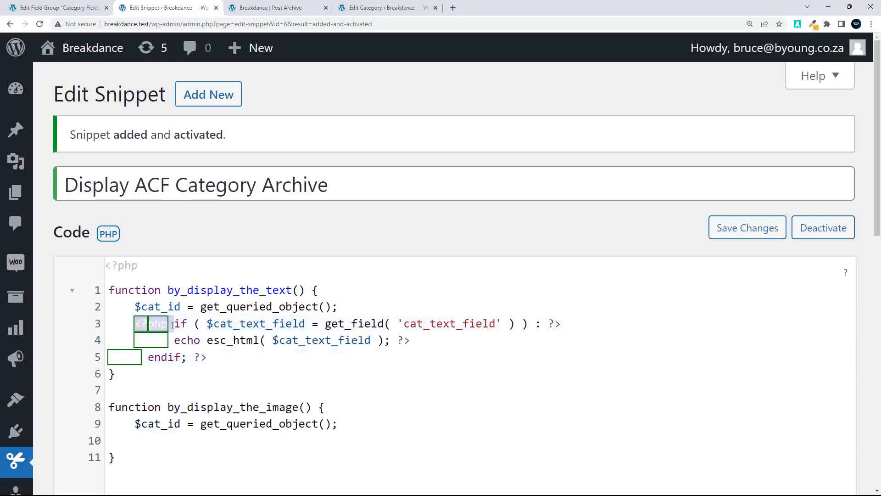
pyautogui.press('BackSpace')
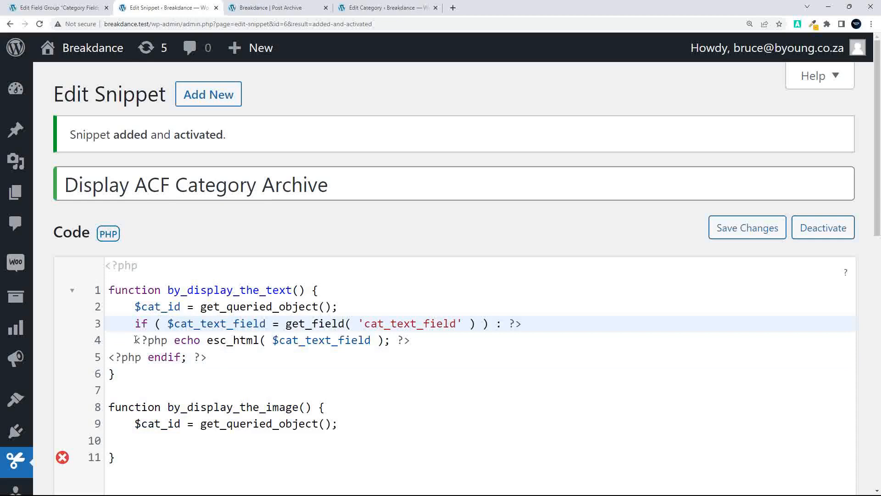
pyautogui.moveTo(135, 340); pyautogui.dragTo(173, 340)
pyautogui.press('BackSpace')
pyautogui.moveTo(108, 357); pyautogui.dragTo(174, 357)
pyautogui.press('BackSpace')
pyautogui.press('BackSpace')
pyautogui.moveTo(358, 340); pyautogui.dragTo(386, 337)
pyautogui.press('BackSpace')
pyautogui.moveTo(507, 323); pyautogui.dragTo(521, 321)
pyautogui.press('BackSpace')
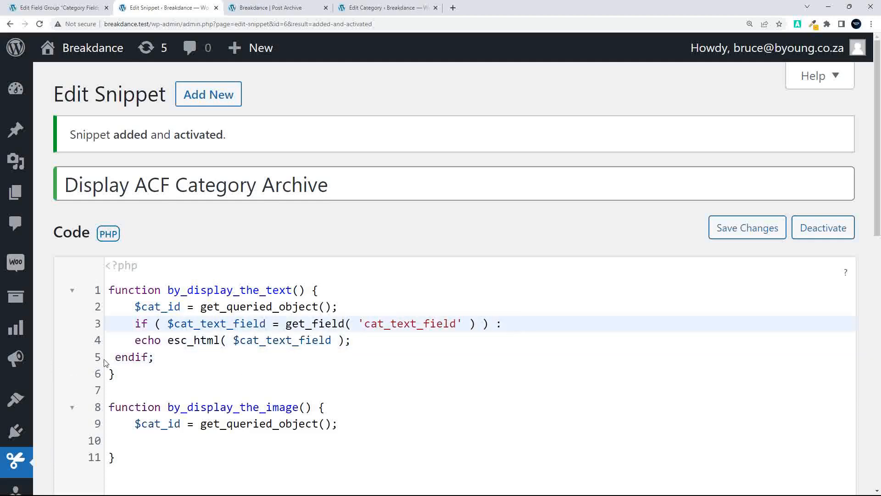
pyautogui.click(114, 357)
pyautogui.press('BackSpace')
pyautogui.press('Tab')
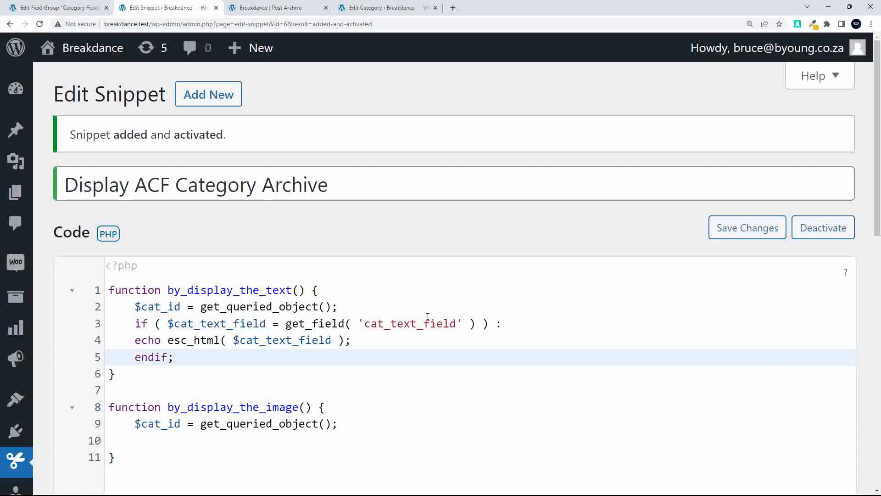
# - Add $cat_id as the second argument of get_field for 'cat_text_field' and save the snippet
pyautogui.click(464, 323)
pyautogui.write(',')
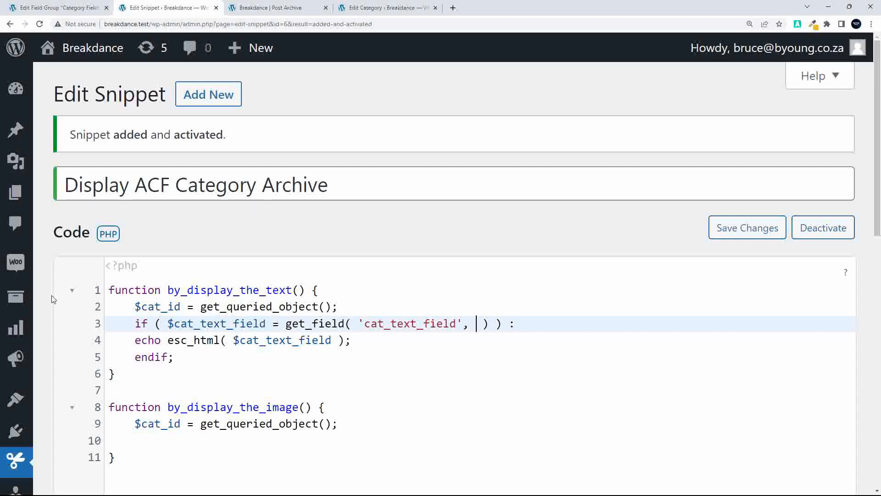
pyautogui.moveTo(134, 306); pyautogui.dragTo(183, 306)
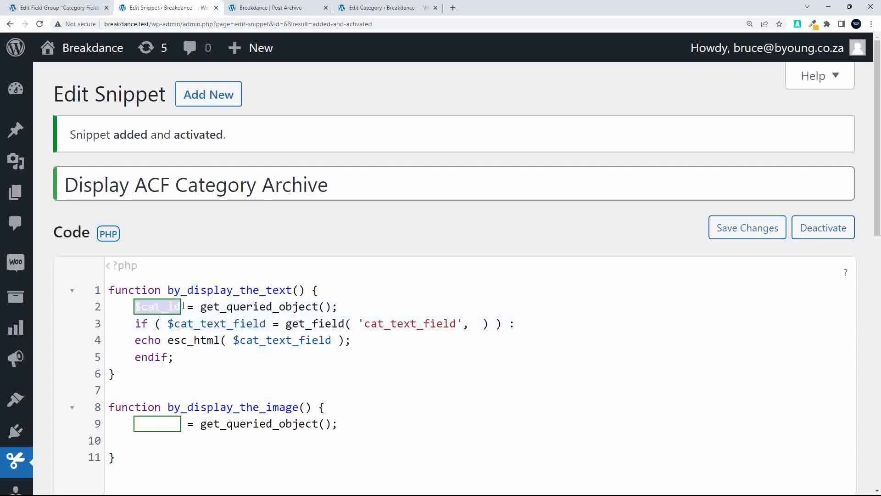
pyautogui.click(478, 323)
pyautogui.hotkey('ctrl', 'v')
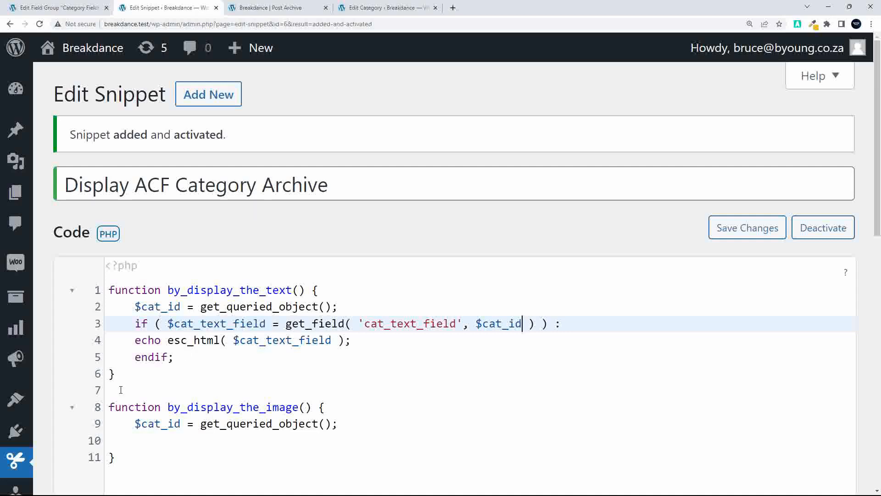
pyautogui.click(746, 227)
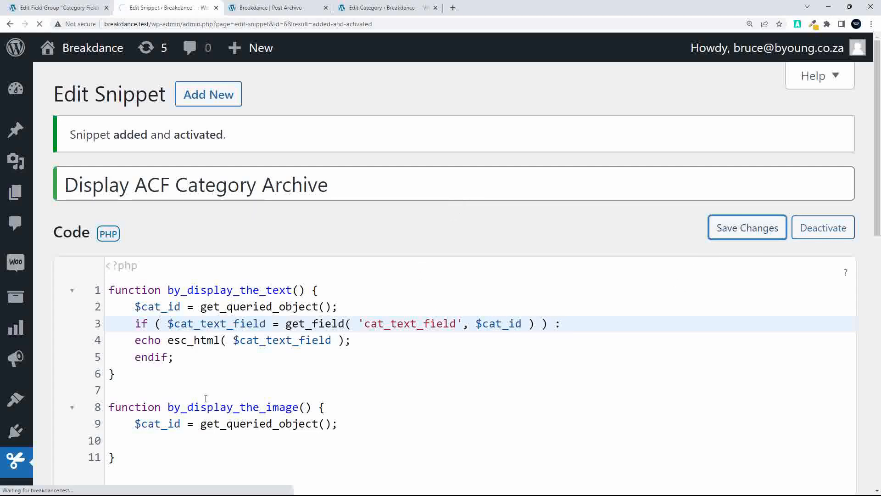
# - Copy the ready-made code of the ACF Cat Image field and paste it below the $cat_id line in by_display_the_image
pyautogui.click(156, 441)
pyautogui.click(59, 8)
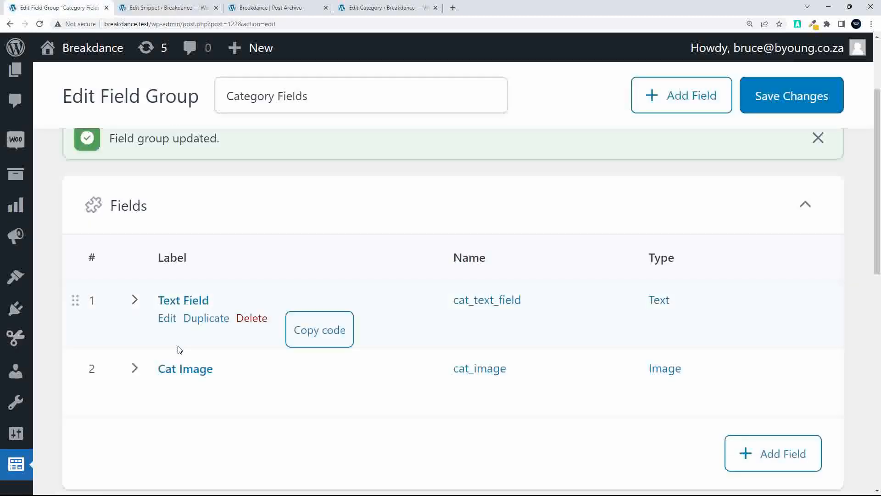
pyautogui.moveTo(177, 366)
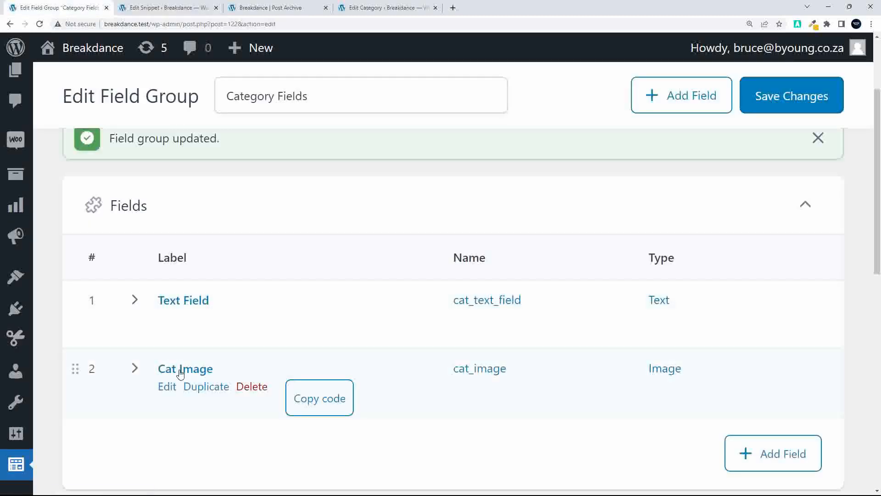
pyautogui.click(317, 402)
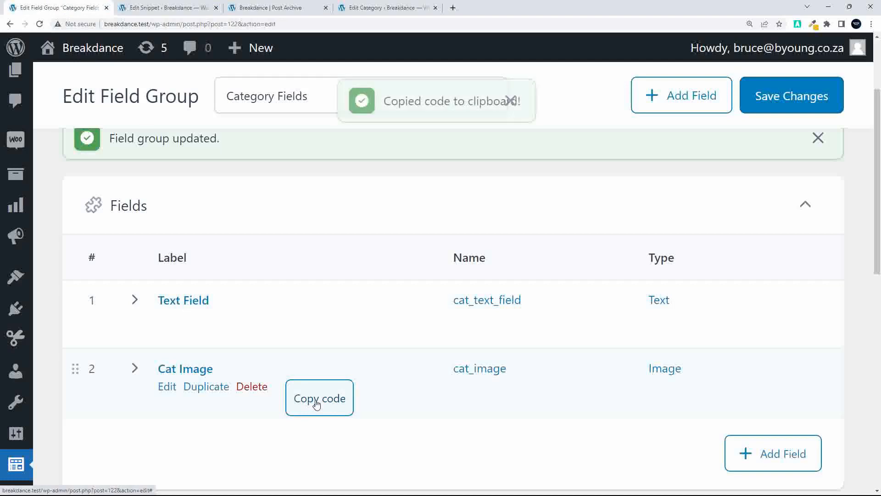
pyautogui.click(158, 8)
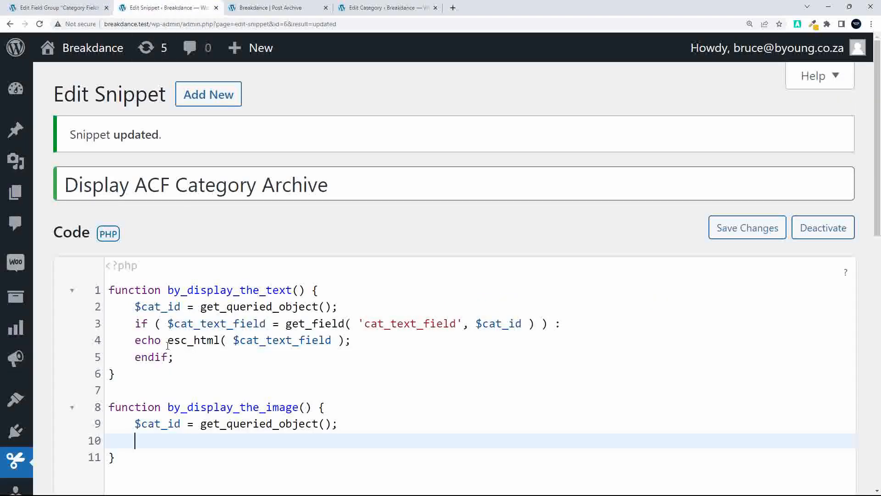
pyautogui.hotkey('ctrl', 'v')
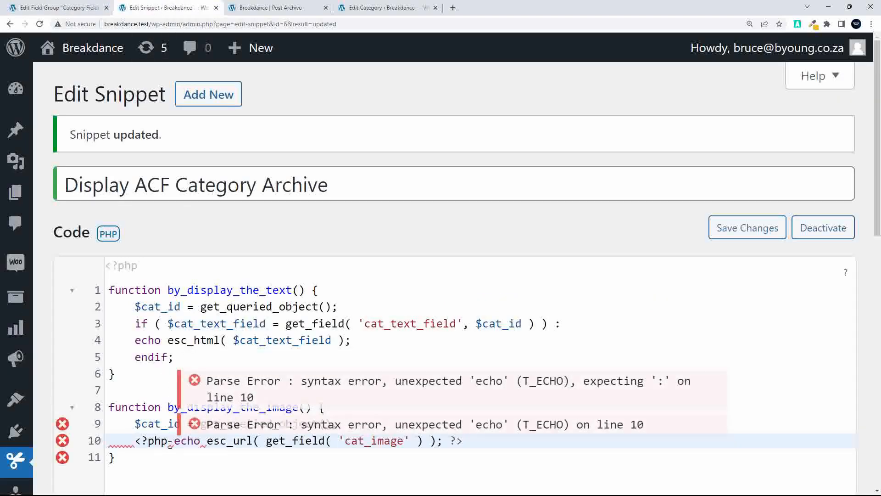
# - Remove the opening PHP tag in front of the pasted cat_image echo statement
pyautogui.click(168, 440)
pyautogui.press('BackSpace')
pyautogui.press('BackSpace')
pyautogui.press('BackSpace')
pyautogui.press('BackSpace')
pyautogui.press('BackSpace')
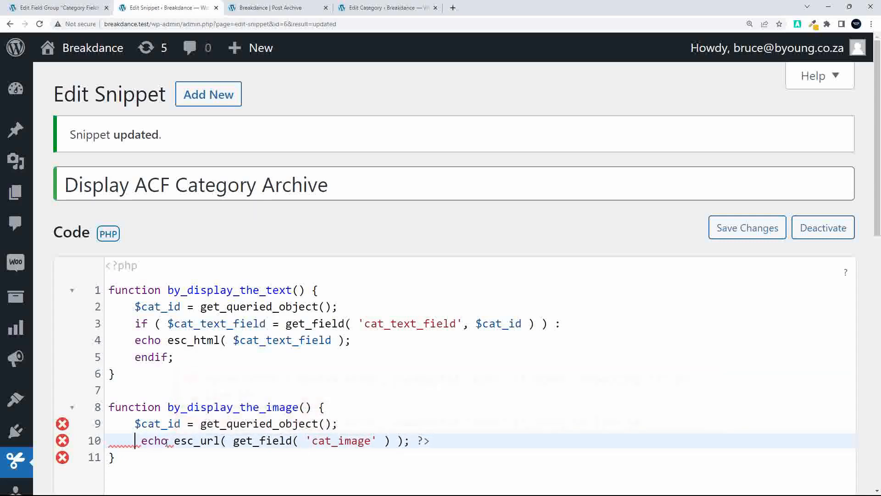
# - Clean up the cat_image echo line by removing its extra leading space and closing PHP tag, and save the snippet
pyautogui.press('Delete')
pyautogui.click(429, 442)
pyautogui.press('BackSpace')
pyautogui.press('BackSpace')
pyautogui.press('BackSpace')
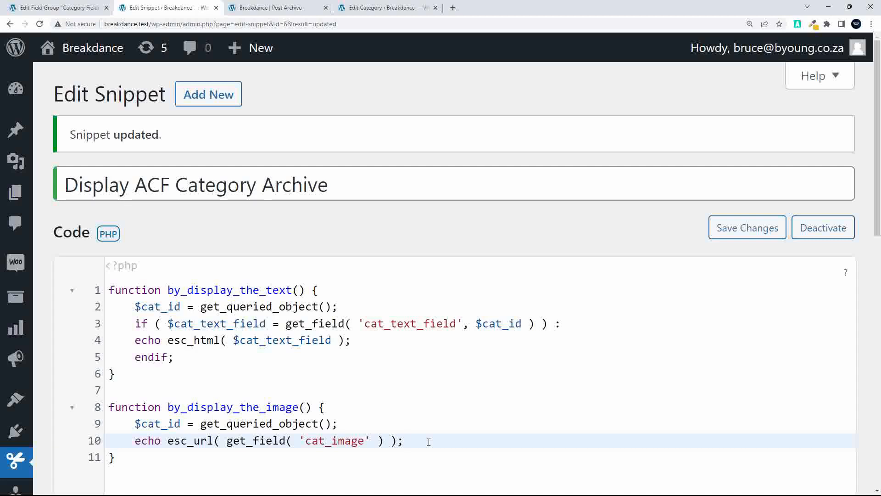
pyautogui.scroll(-5, 404, 438)
pyautogui.scroll(-5, 269, 429)
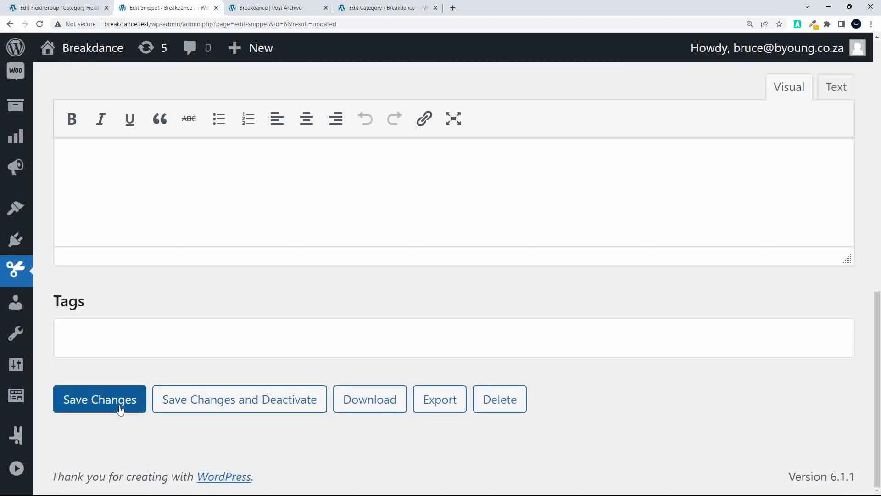
pyautogui.click(117, 397)
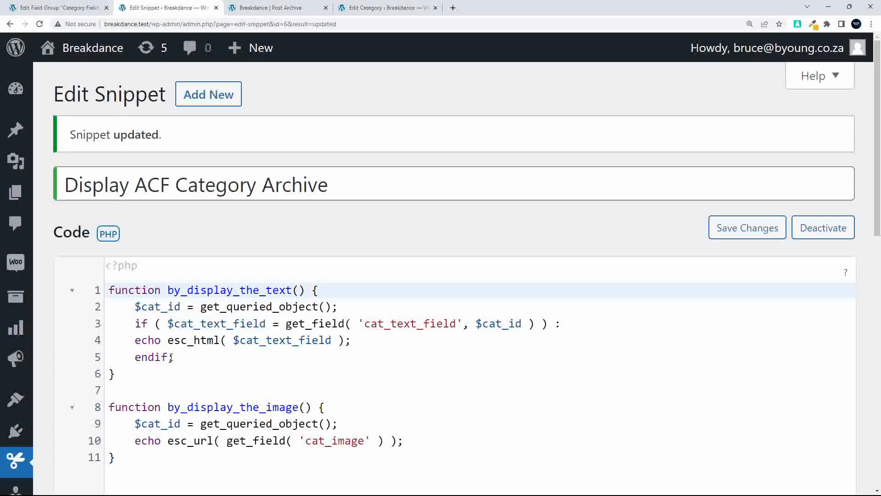
pyautogui.scroll(-2, 171, 356)
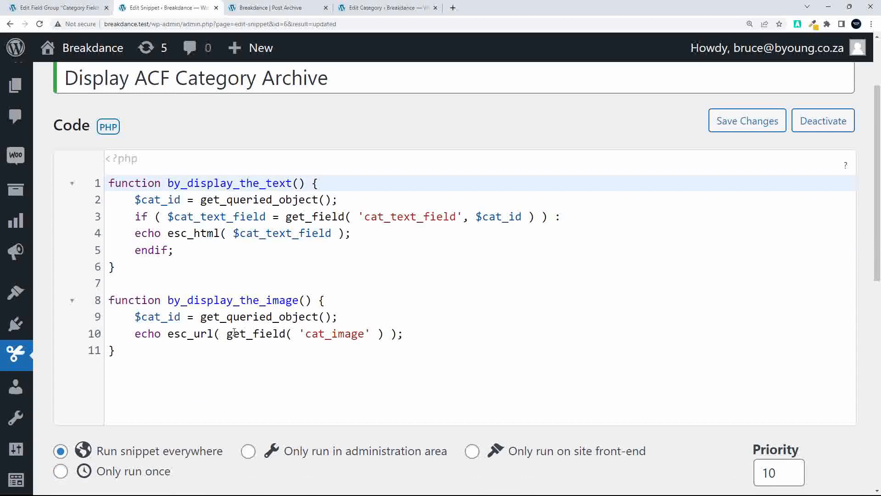
# - Reset the Post Archive builder page's zoom to 100% and select the basic text element in the first column
pyautogui.click(284, 13)
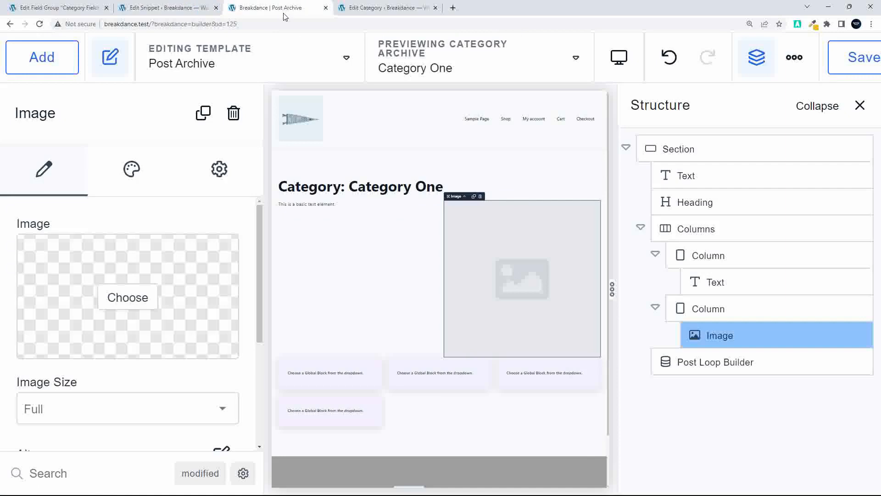
pyautogui.click(750, 24)
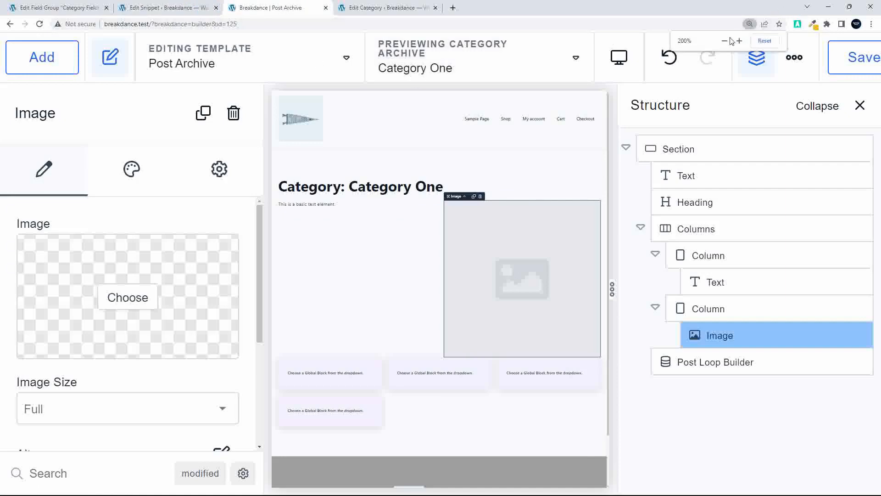
pyautogui.click(764, 40)
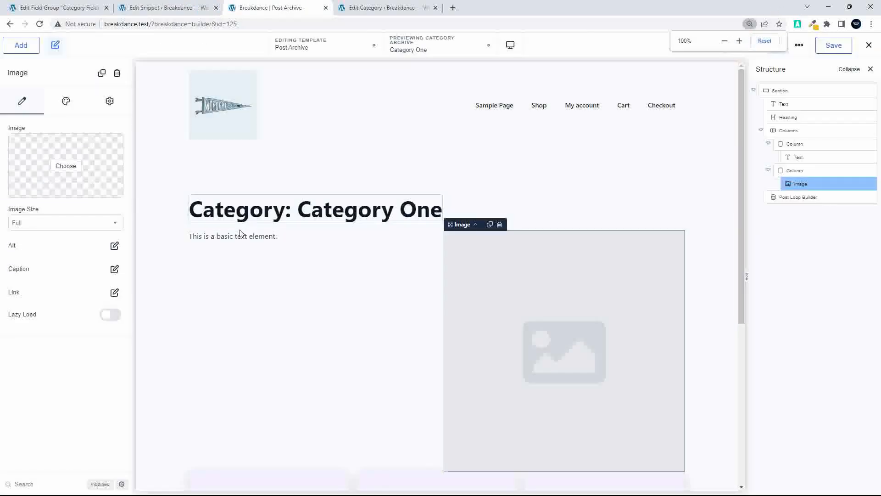
pyautogui.click(240, 236)
pyautogui.click(252, 262)
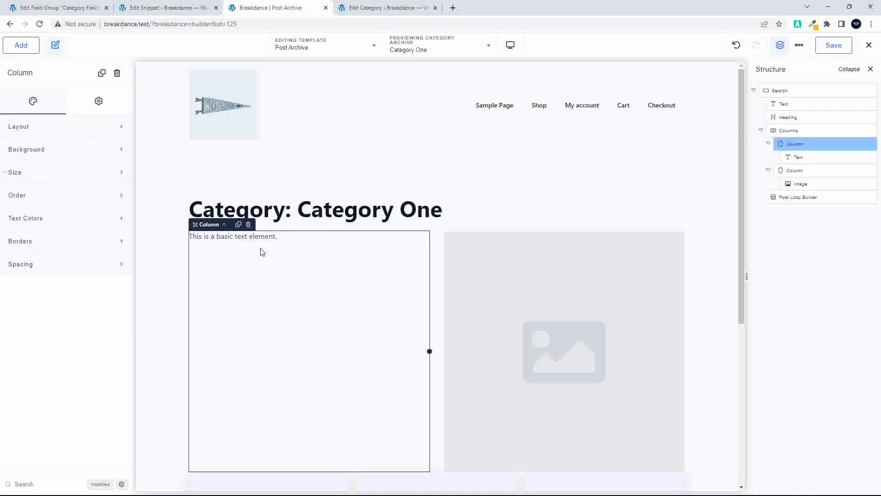
pyautogui.click(266, 240)
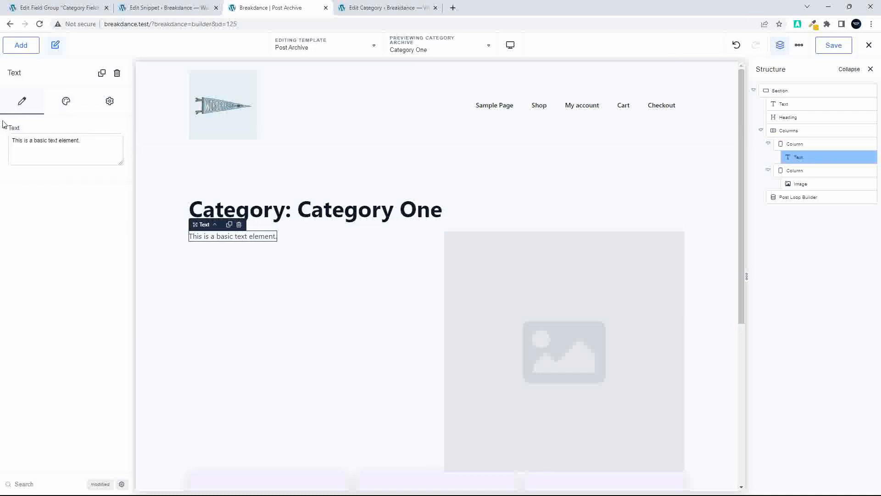
pyautogui.click(20, 44)
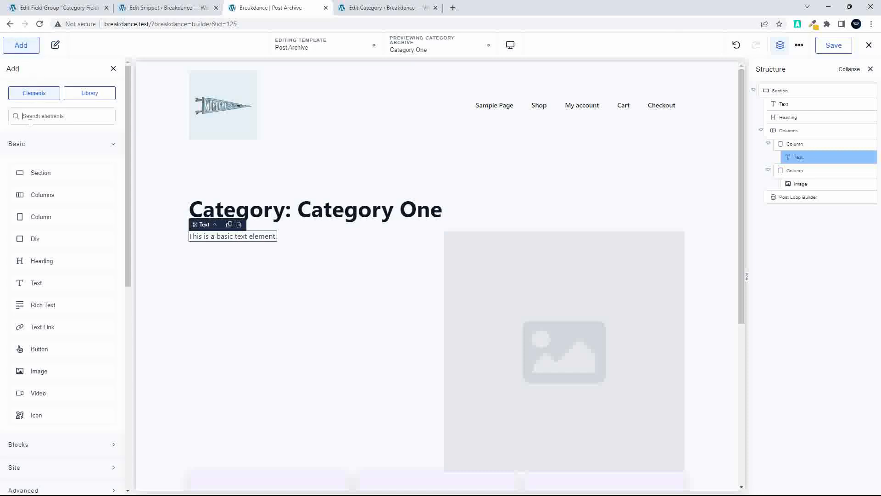
pyautogui.write('dyna')
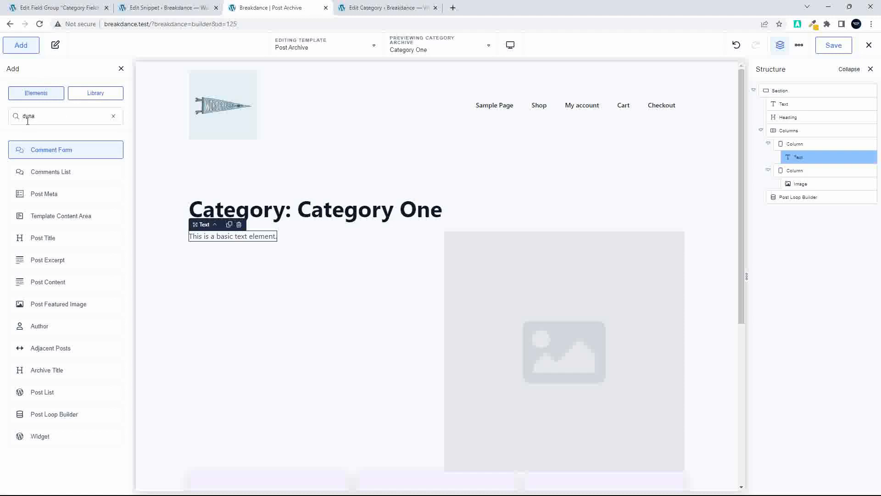
pyautogui.press('Return')
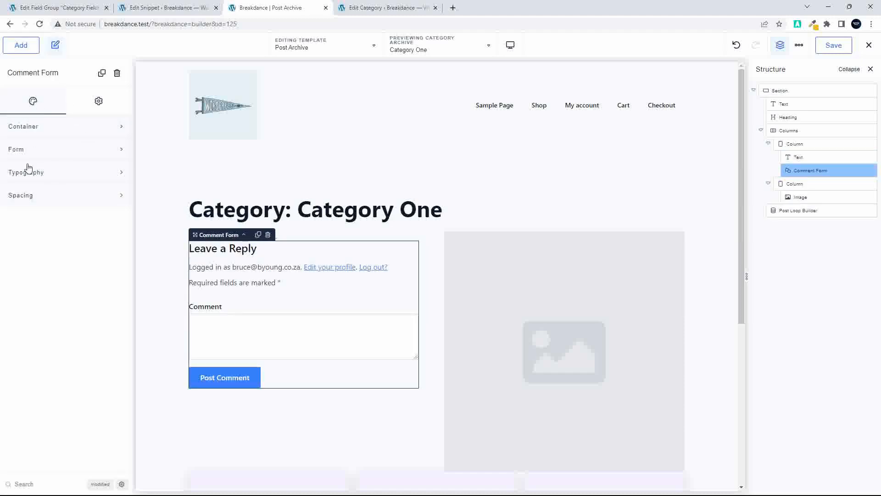
pyautogui.click(268, 236)
pyautogui.click(245, 238)
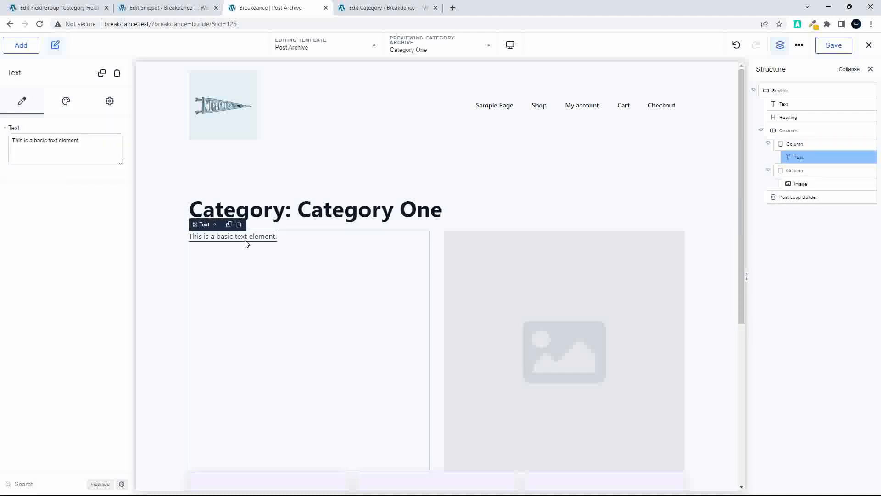
# - In the snippet code, add the line add_shortcode( '', '' ); directly below the by_display_the_text function
pyautogui.click(174, 8)
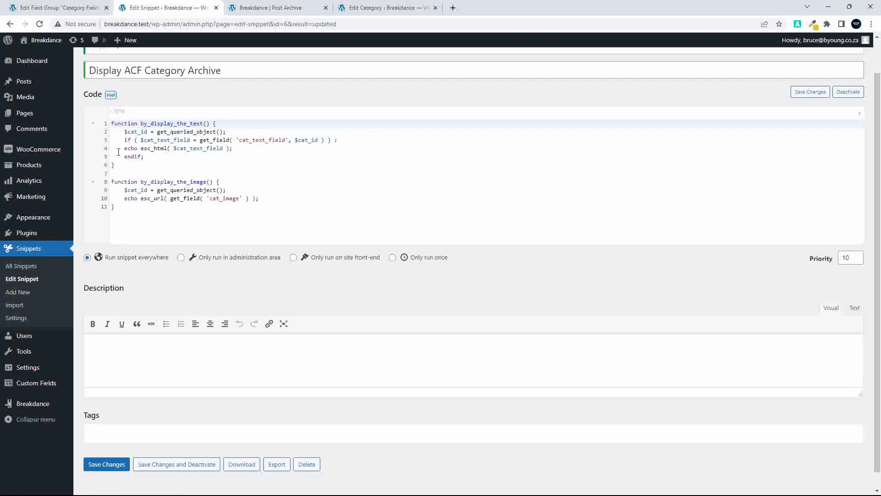
pyautogui.click(188, 161)
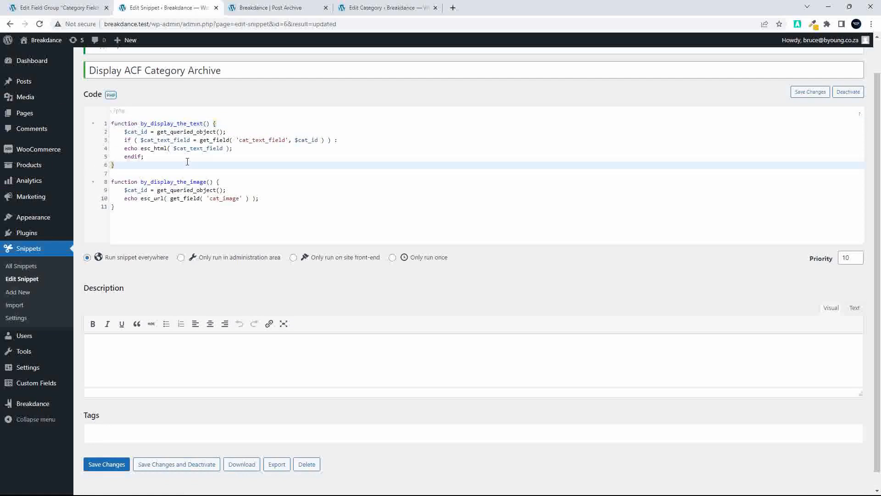
pyautogui.scroll(5, 188, 161)
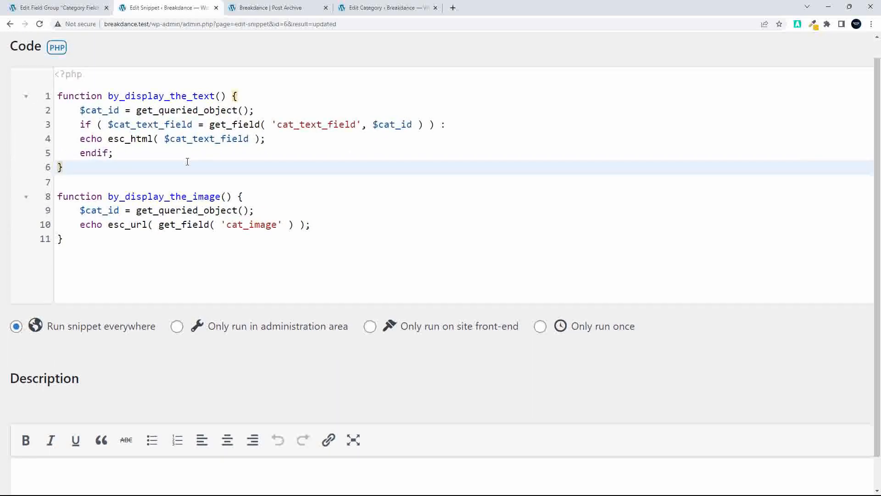
pyautogui.press('Return')
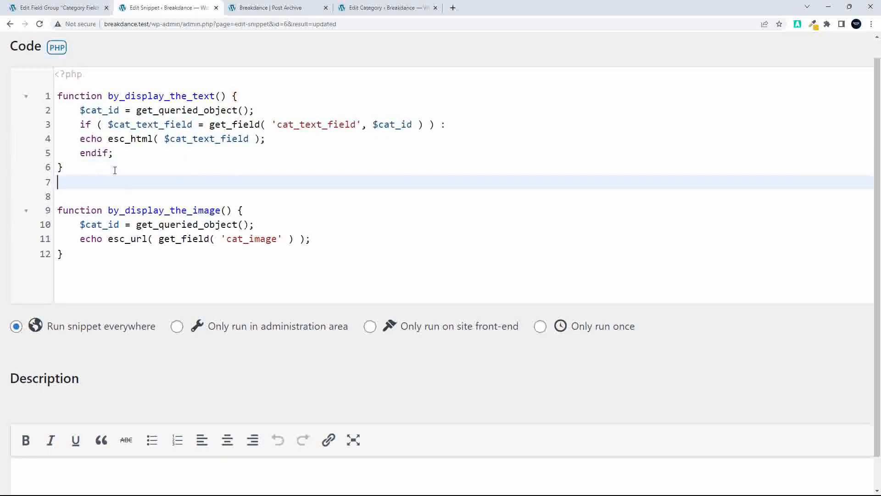
pyautogui.write('add_shortcode')
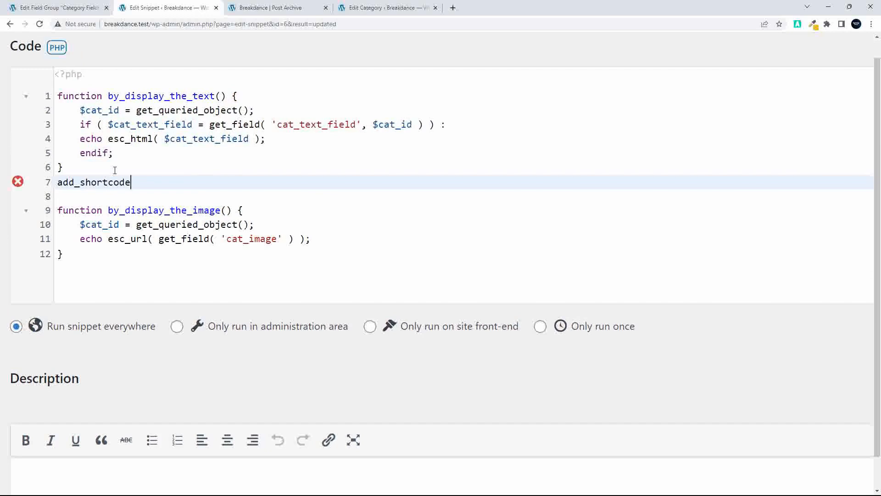
pyautogui.write("( '', '' );")
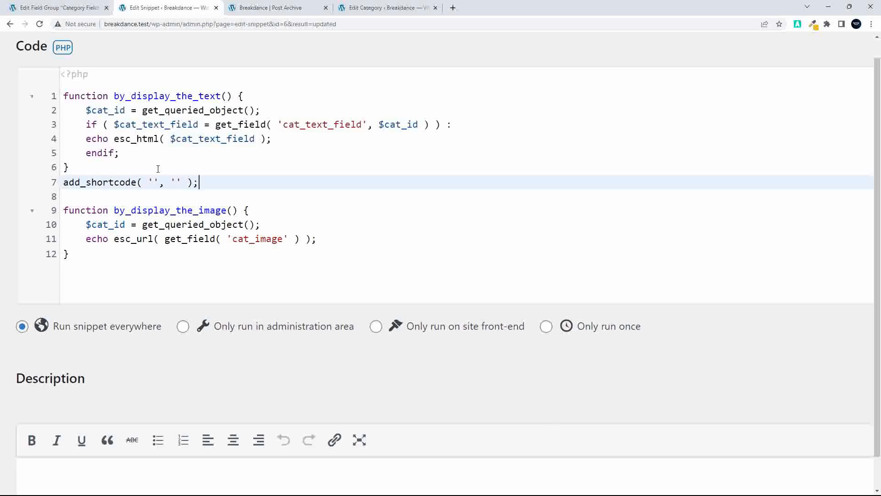
# - Fill the text function's add_shortcode call with 'by_display_the_text_content' as the shortcode name and 'by_display_the_text' as the callback
pyautogui.doubleClick(279, 96)
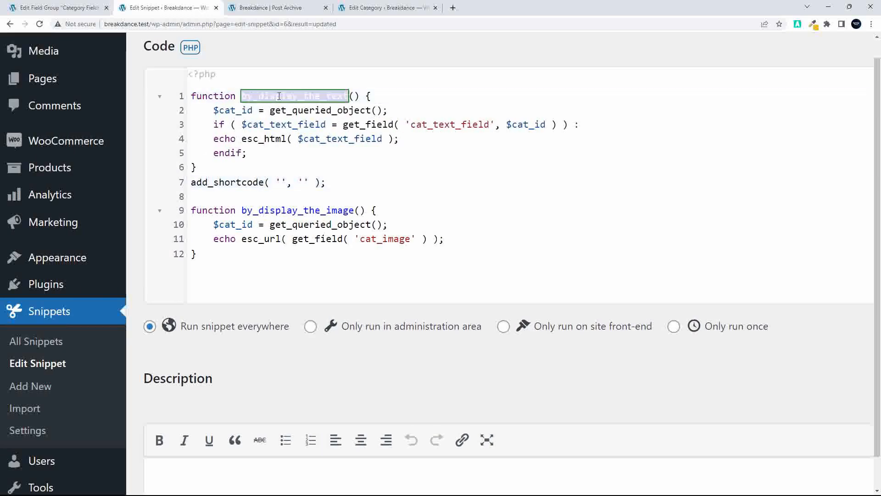
pyautogui.hotkey('ctrl', 'c')
pyautogui.click(304, 182)
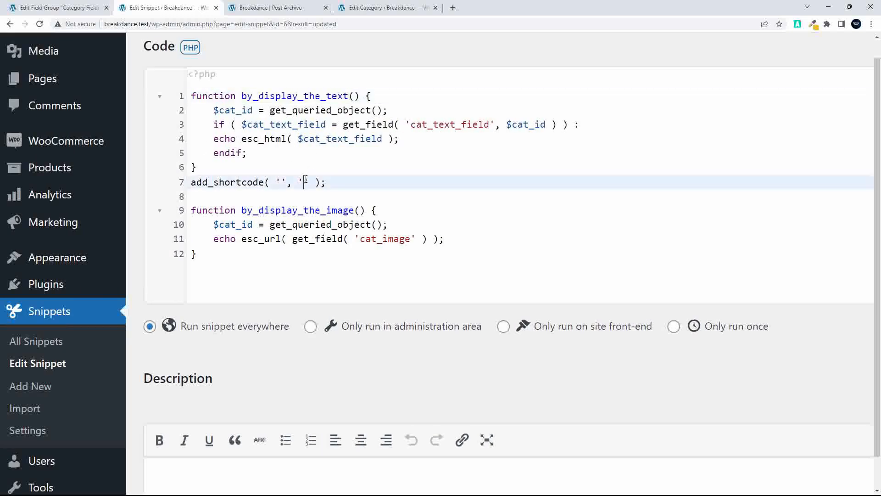
pyautogui.hotkey('ctrl', 'v')
pyautogui.click(280, 182)
pyautogui.hotkey('ctrl', 'v')
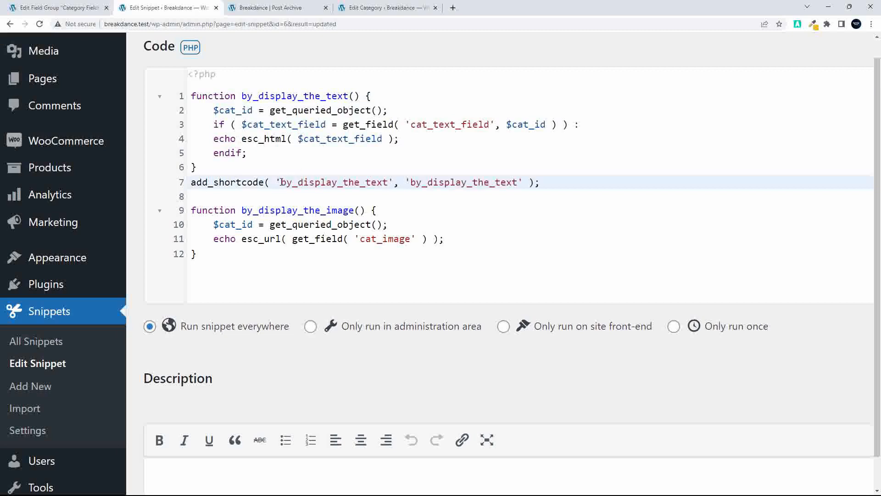
pyautogui.write('_content')
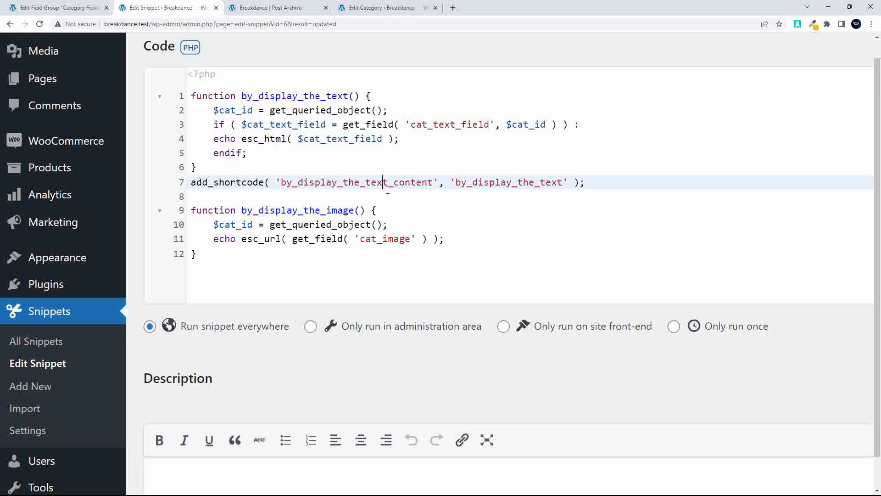
# - Add an empty add_shortcode( '', '' ); line below the by_display_the_image function
pyautogui.click(216, 256)
pyautogui.press('Return')
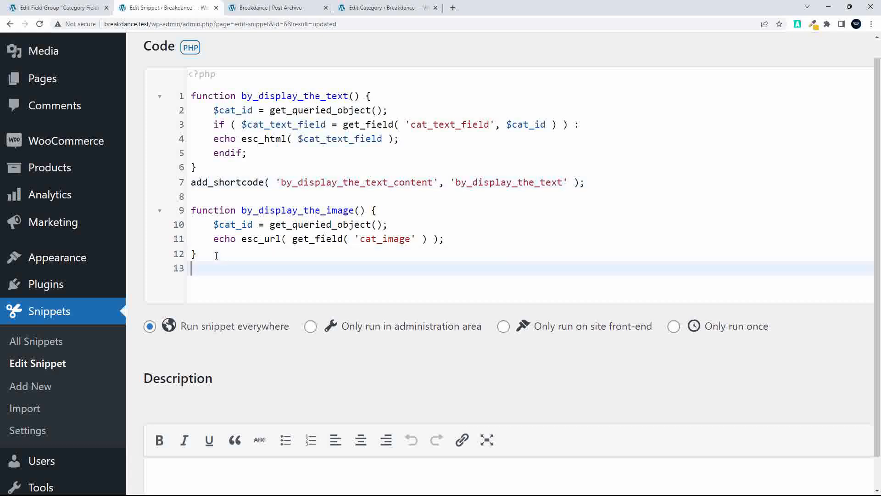
pyautogui.write("add_shortcode( '")
pyautogui.write("', '")
pyautogui.press('Right')
pyautogui.write(';')
# - Set the image add_shortcode arguments to 'by_display_the_image_content' and 'by_display_the_image', and save the snippet
pyautogui.doubleClick(260, 210)
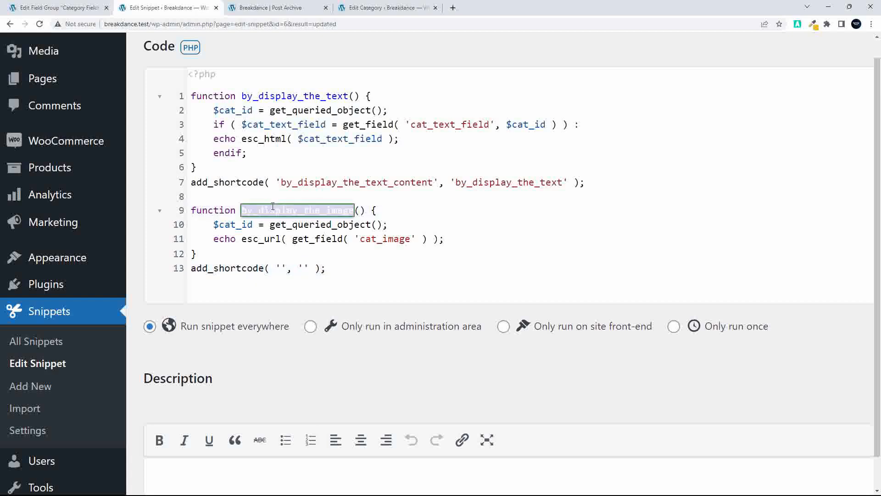
pyautogui.hotkey('ctrl', 'c')
pyautogui.click(302, 269)
pyautogui.hotkey('ctrl', 'v')
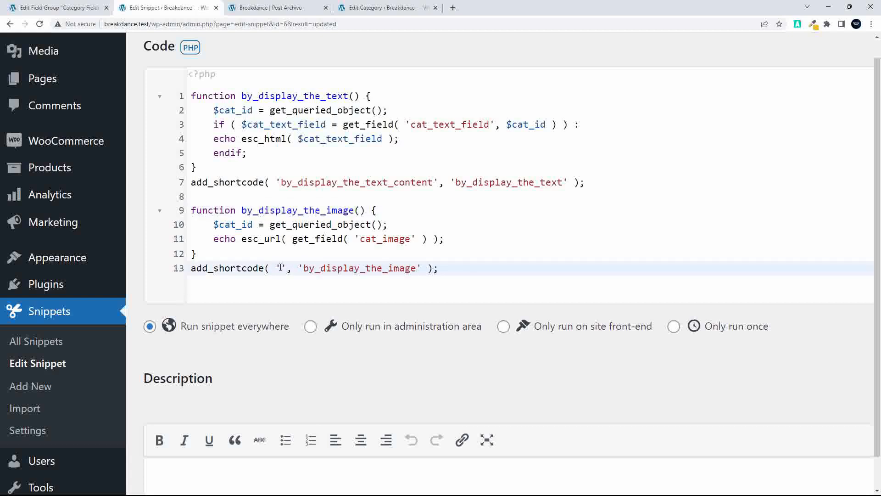
pyautogui.hotkey('ctrl', 'v')
pyautogui.write('_content')
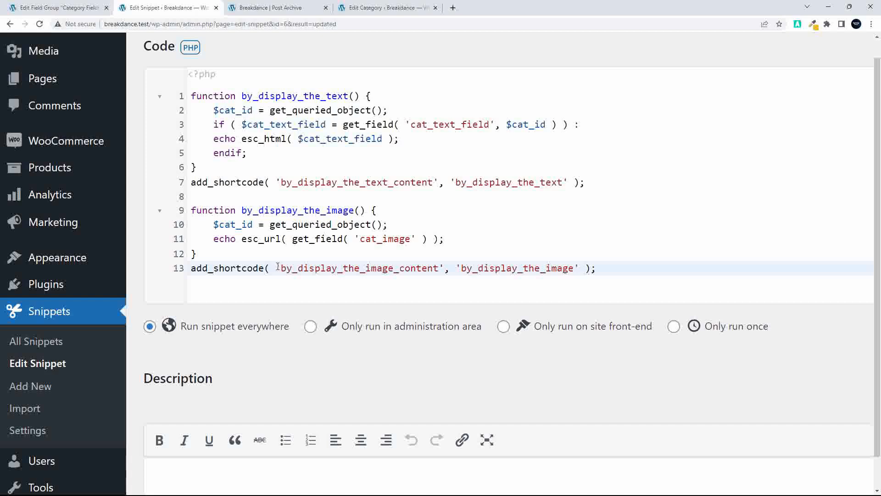
pyautogui.hscroll(2, 230, 298)
pyautogui.scroll(-5, 243, 339)
pyautogui.click(108, 440)
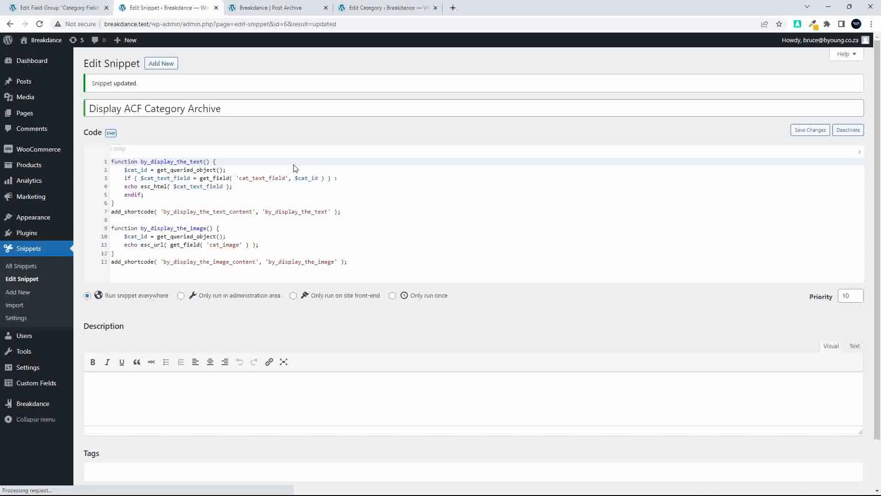
# - In the Post Archive template, replace the first column's basic text element with a Shortcode element
pyautogui.click(260, 8)
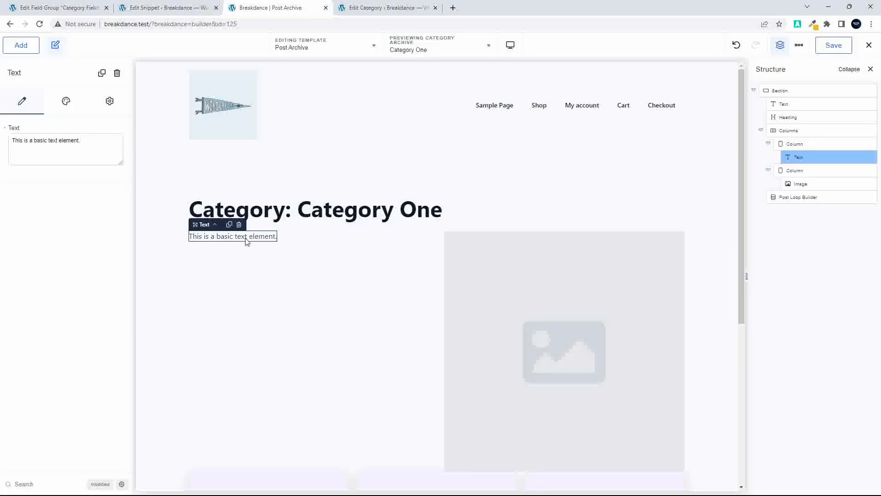
pyautogui.click(238, 224)
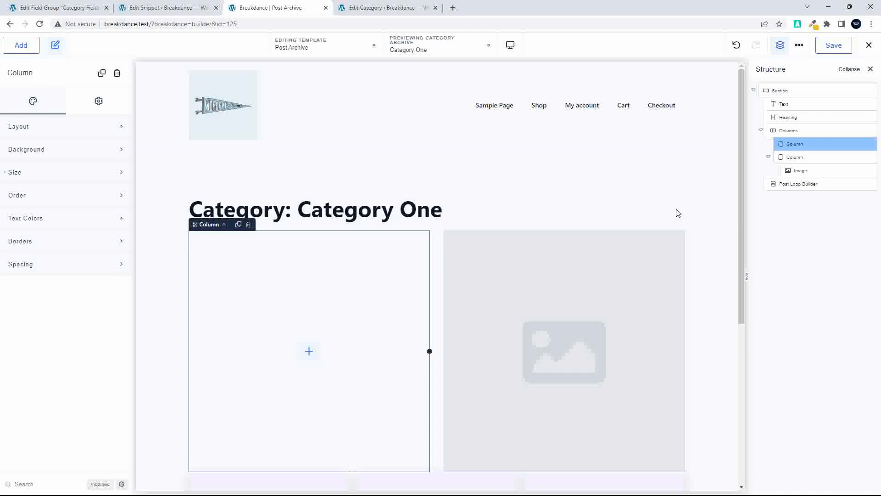
pyautogui.click(19, 46)
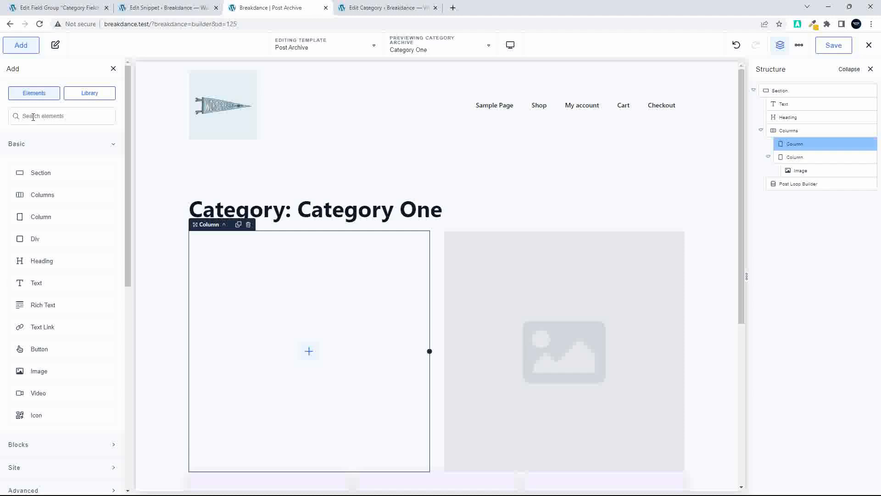
pyautogui.write('sho')
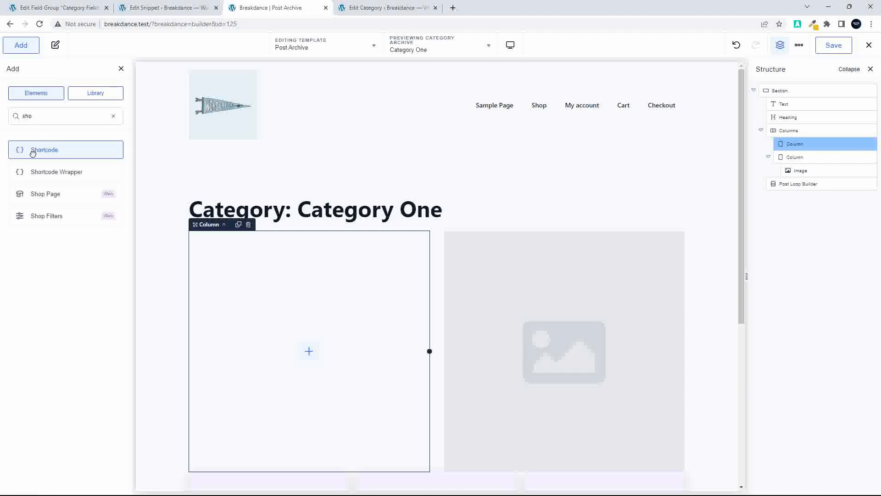
pyautogui.click(32, 153)
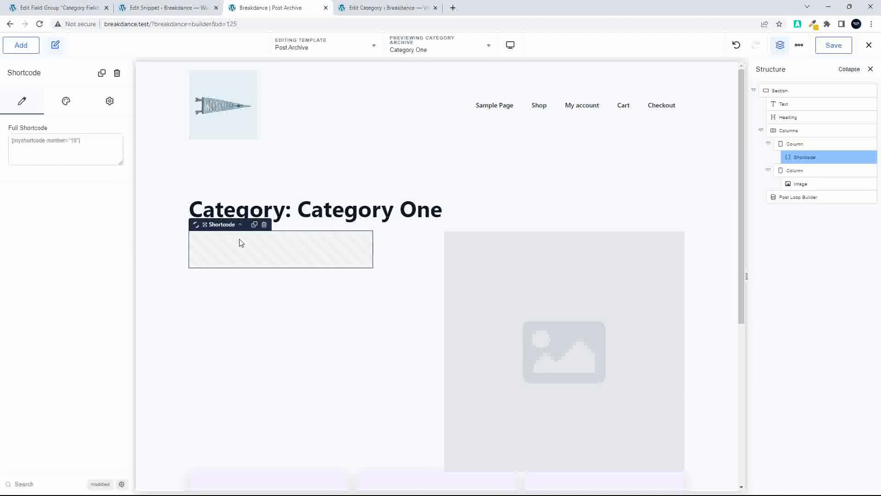
# - Copy the text shortcode name from the snippet and set the first column's shortcode to [by_display_the_text_content]
pyautogui.click(141, 9)
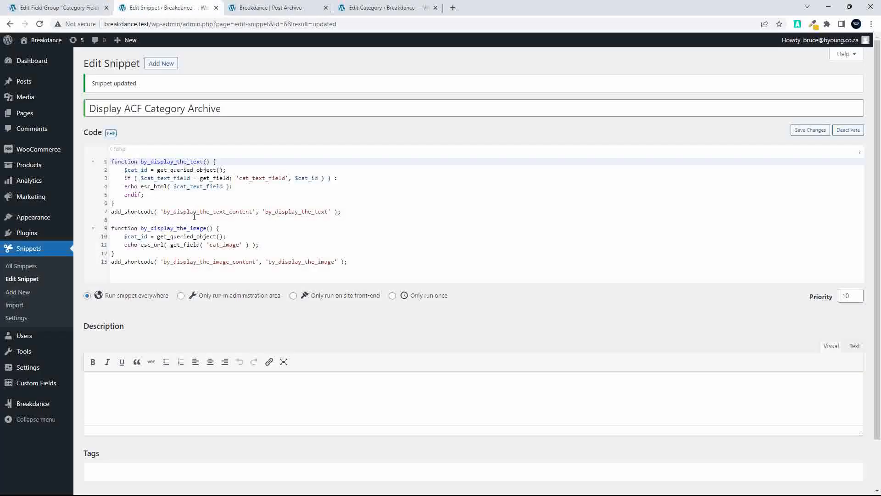
pyautogui.doubleClick(197, 212)
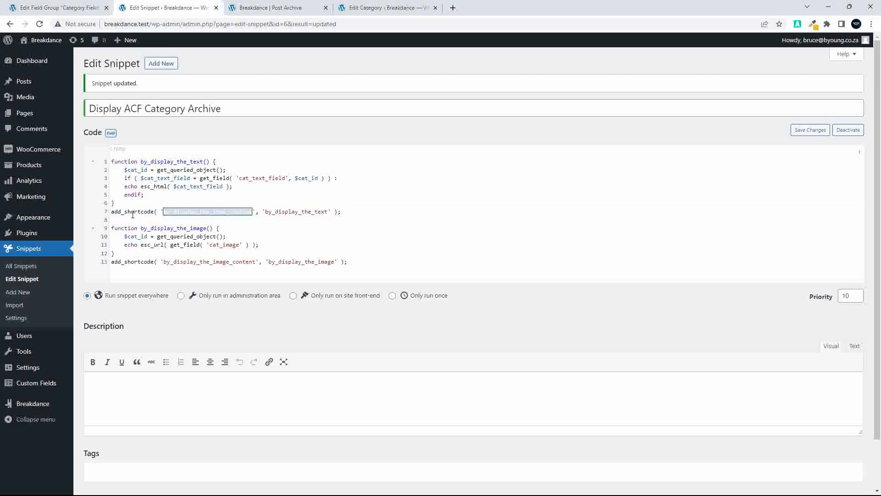
pyautogui.click(270, 7)
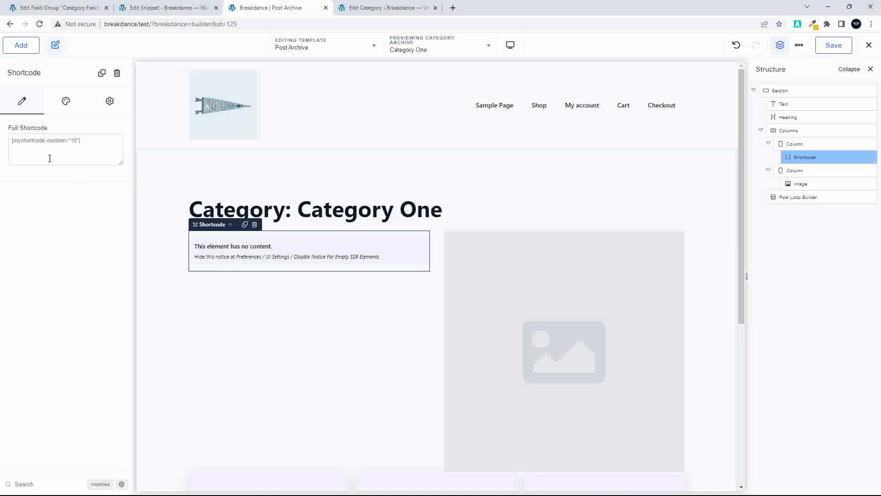
pyautogui.click(21, 140)
pyautogui.write('[')
pyautogui.hotkey('ctrl', 'v')
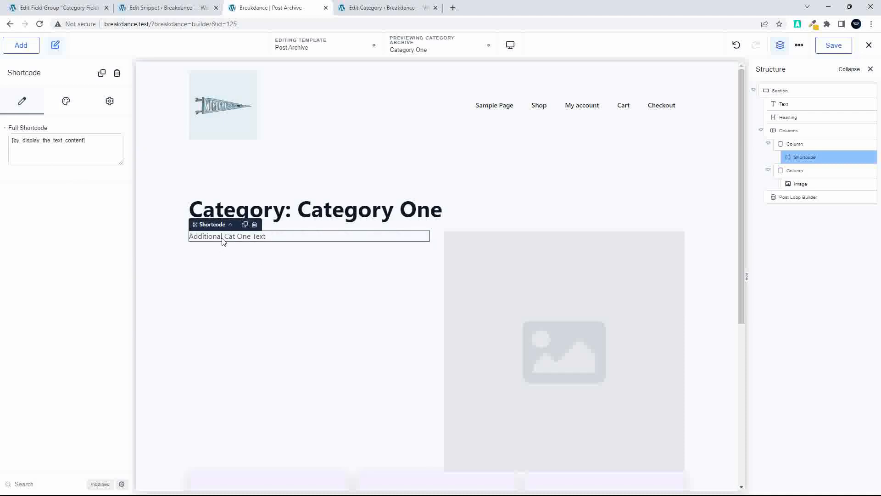
# - Replace the Image element in the second column with a Shortcode element
pyautogui.click(527, 300)
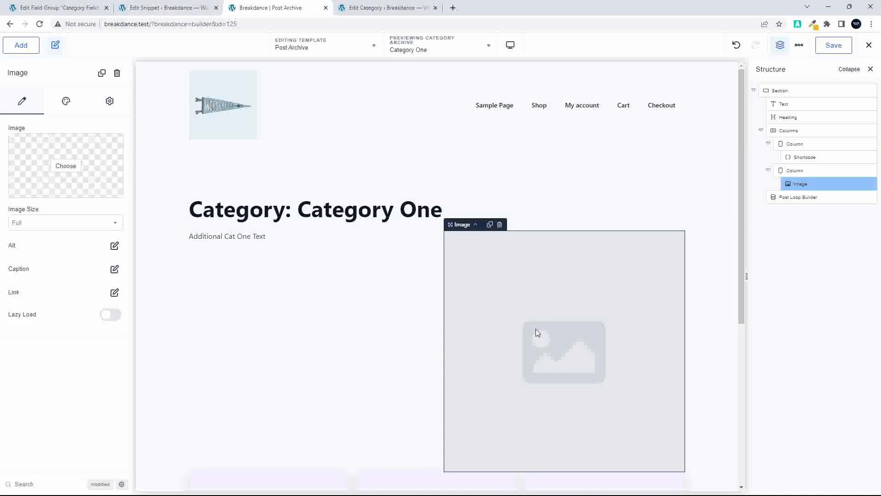
pyautogui.click(499, 224)
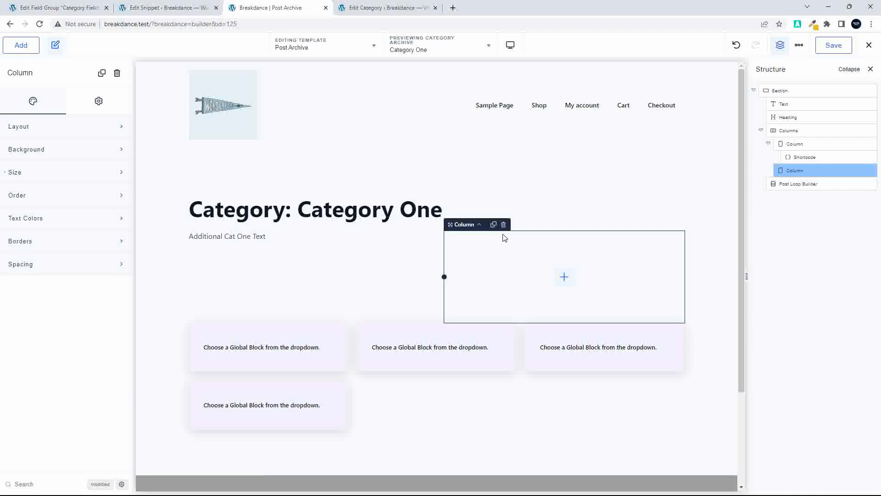
pyautogui.click(564, 276)
pyautogui.click(44, 115)
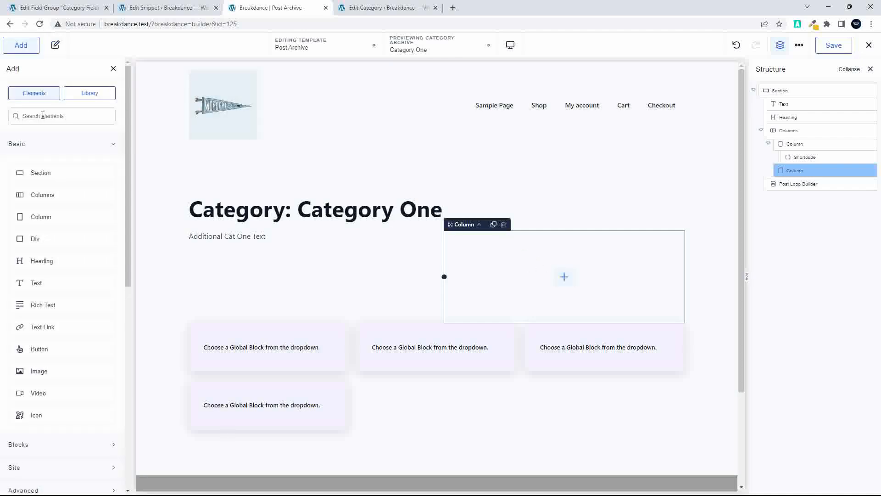
pyautogui.write('sho')
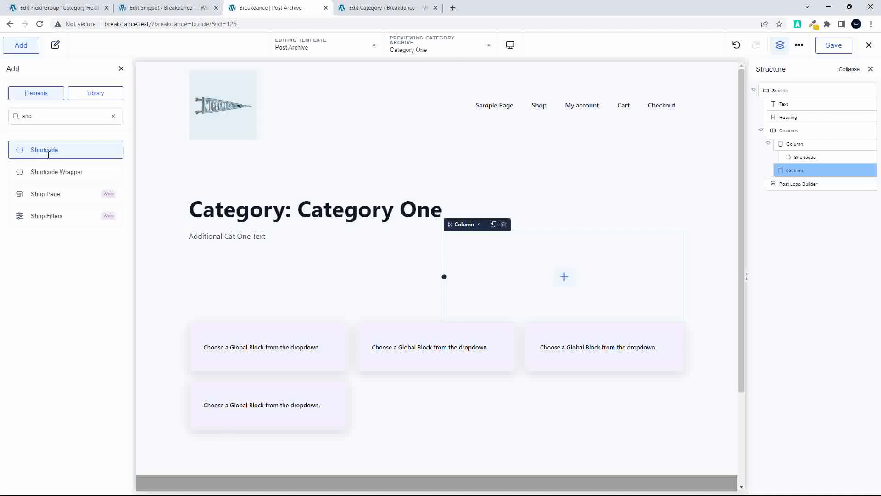
pyautogui.click(47, 152)
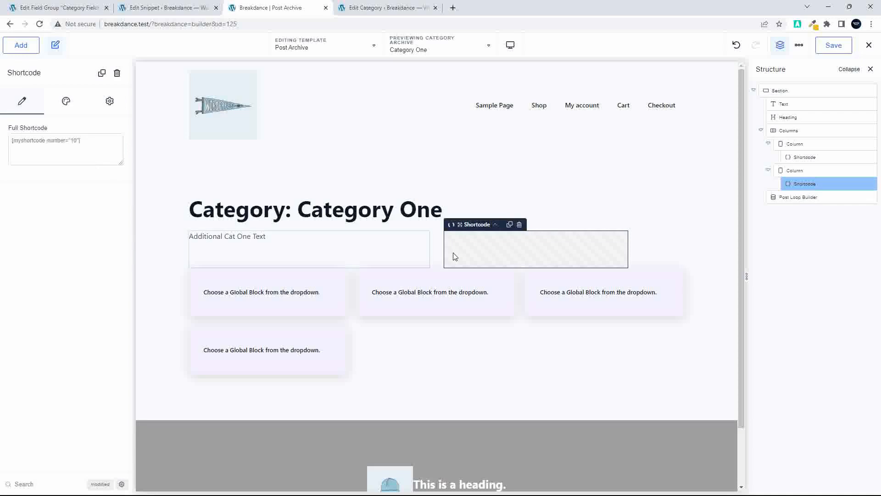
# - Copy the image shortcode name from the snippet, set the second column's shortcode to [by_display_the_image_content], and save the template
pyautogui.click(154, 11)
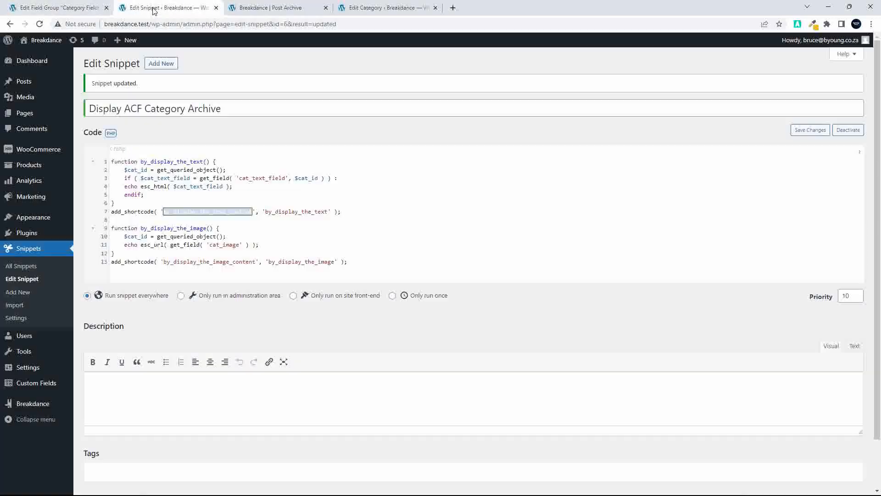
pyautogui.doubleClick(195, 261)
pyautogui.hotkey('ctrl', 'c')
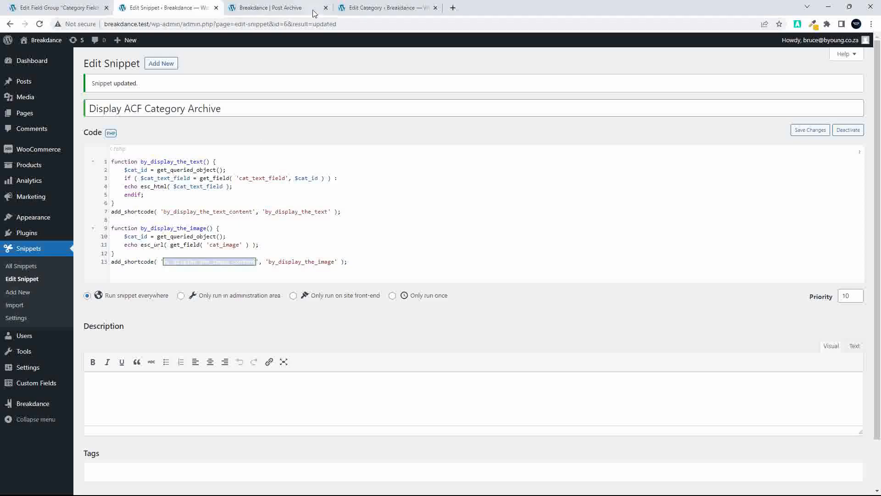
pyautogui.click(292, 8)
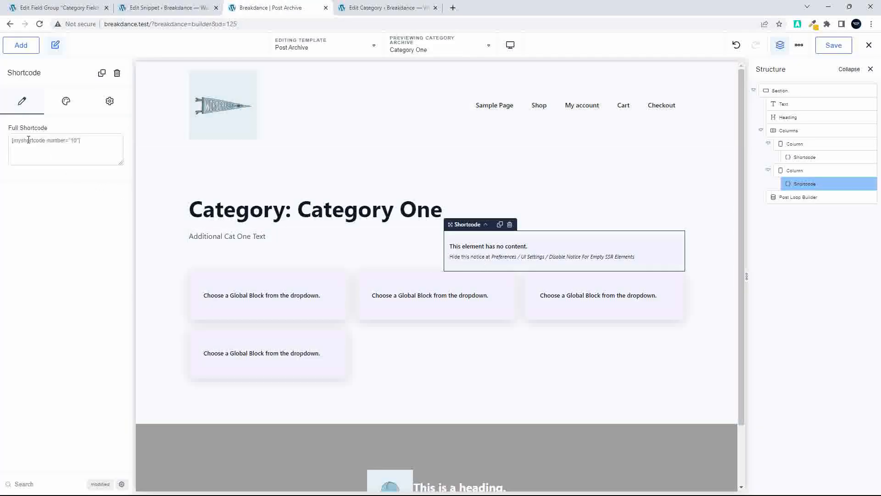
pyautogui.write('[')
pyautogui.hotkey('ctrl', 'v')
pyautogui.click(833, 45)
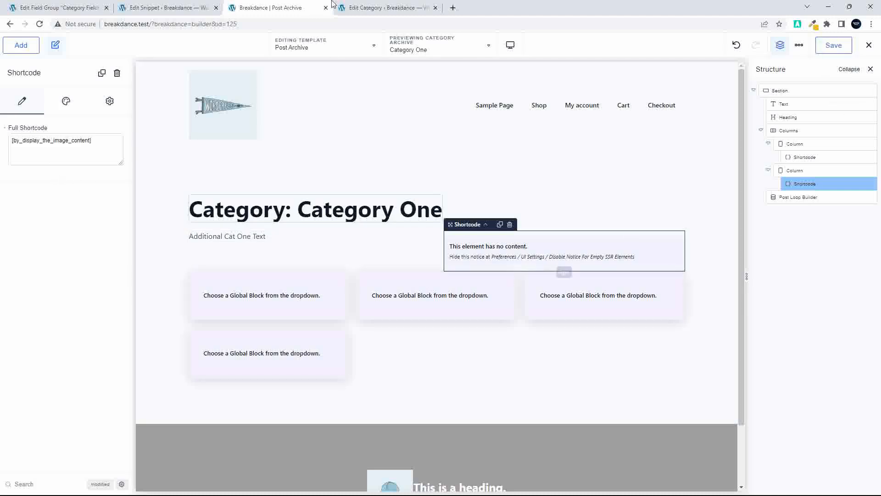
# - View the Category One archive page on the front end
pyautogui.click(364, 6)
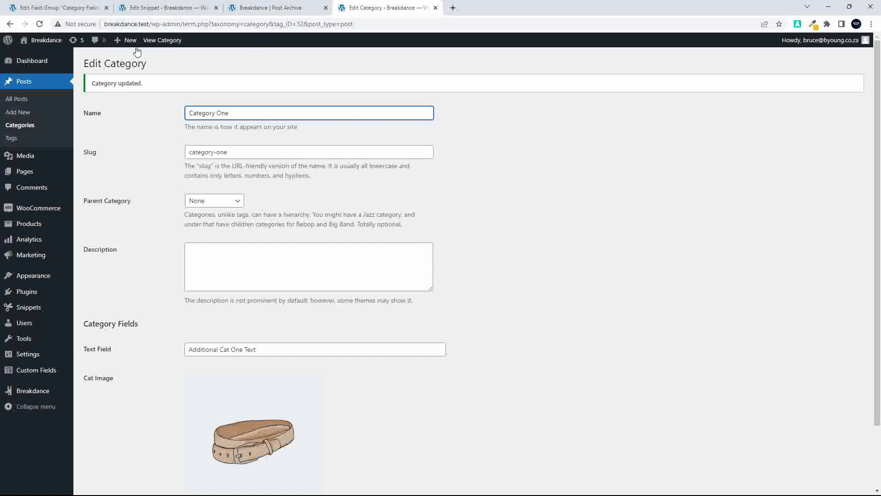
pyautogui.click(165, 41)
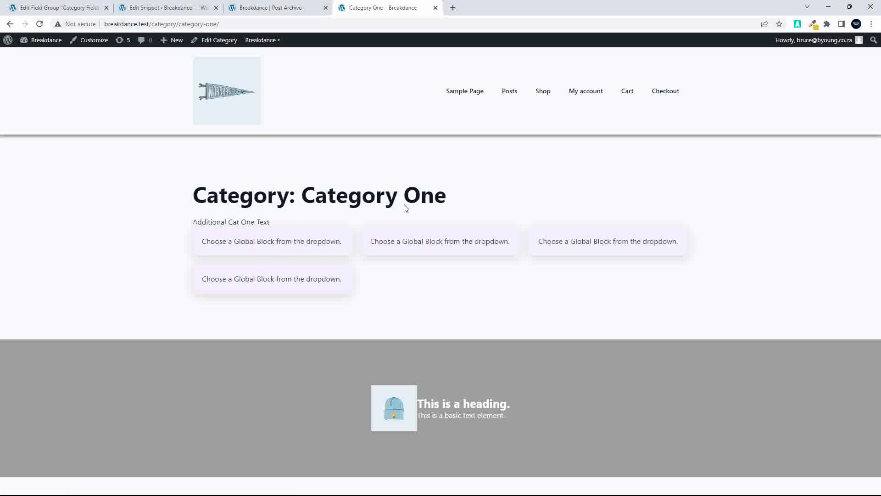
# - Add $cat_id as the second get_field argument after 'cat_image' in the snippet, save it, and reload the Category One page
pyautogui.click(173, 7)
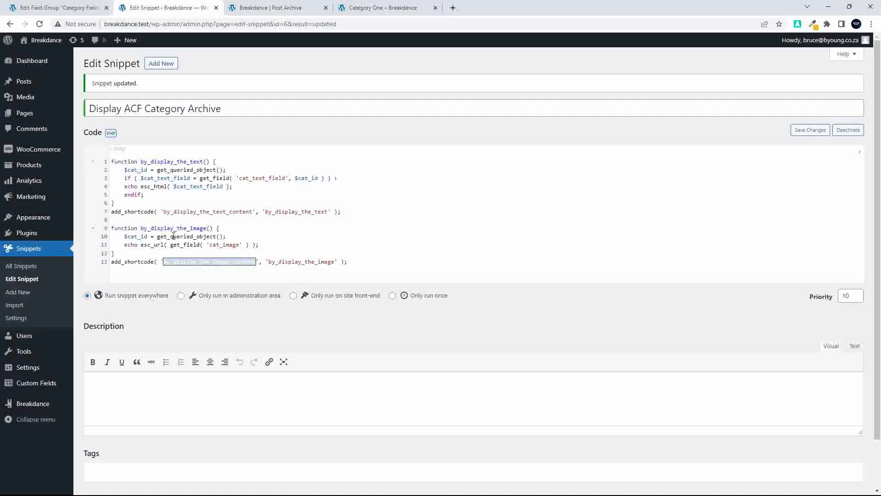
pyautogui.moveTo(124, 236); pyautogui.dragTo(149, 236)
pyautogui.click(243, 245)
pyautogui.write(', $cat_id')
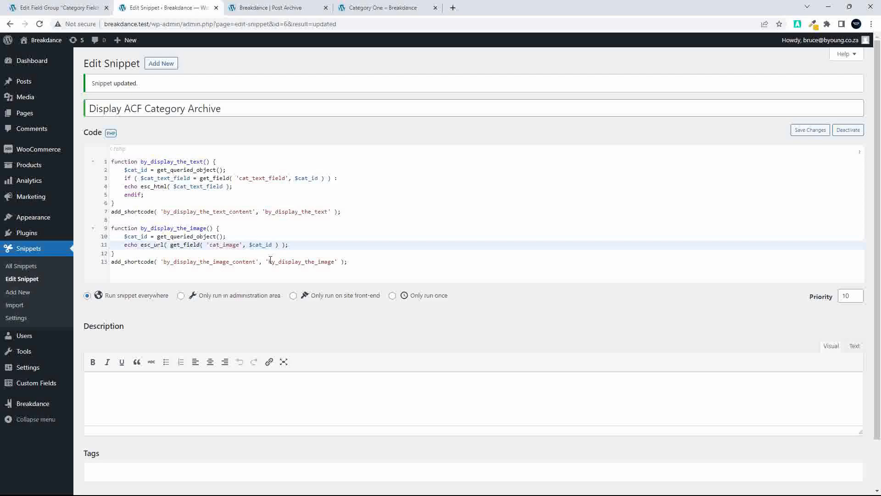
pyautogui.hotkey('ctrl', 's')
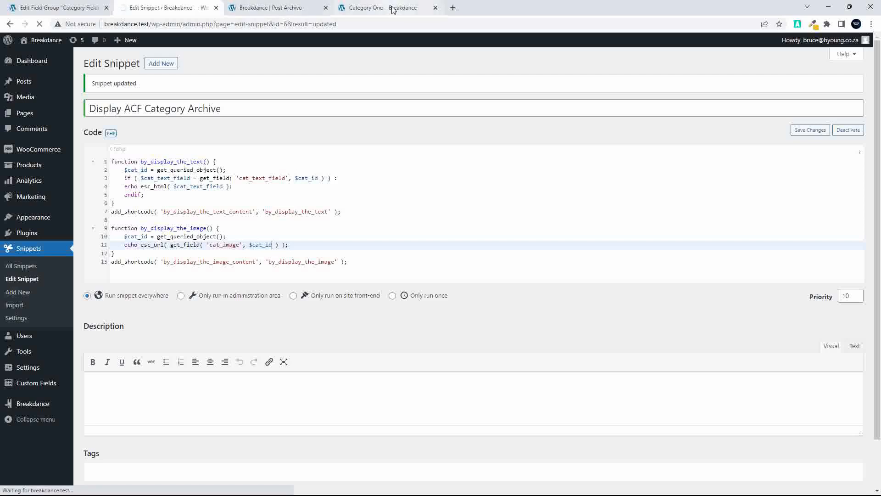
pyautogui.click(390, 8)
pyautogui.click(39, 24)
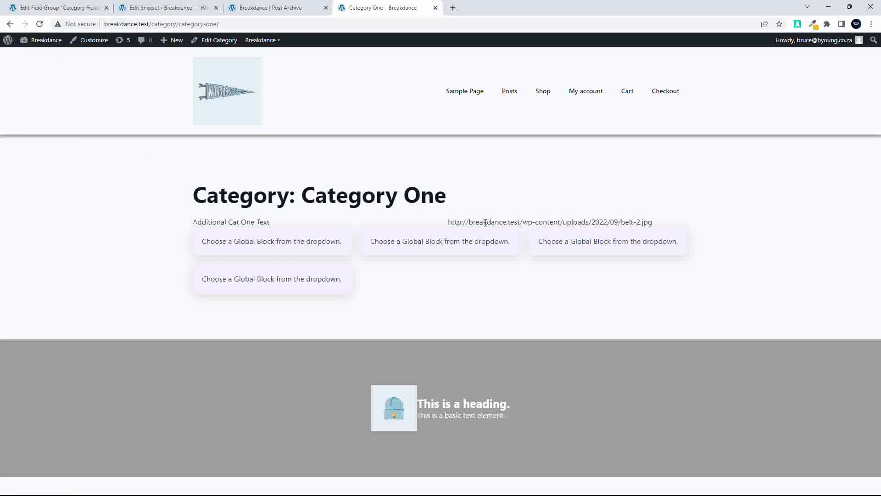
# - Save the Post Archive template and reload the builder
pyautogui.click(155, 7)
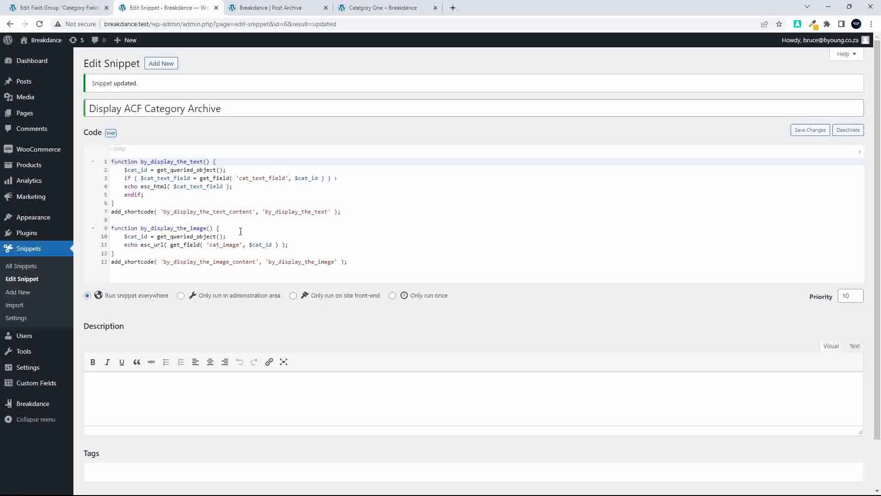
pyautogui.click(275, 7)
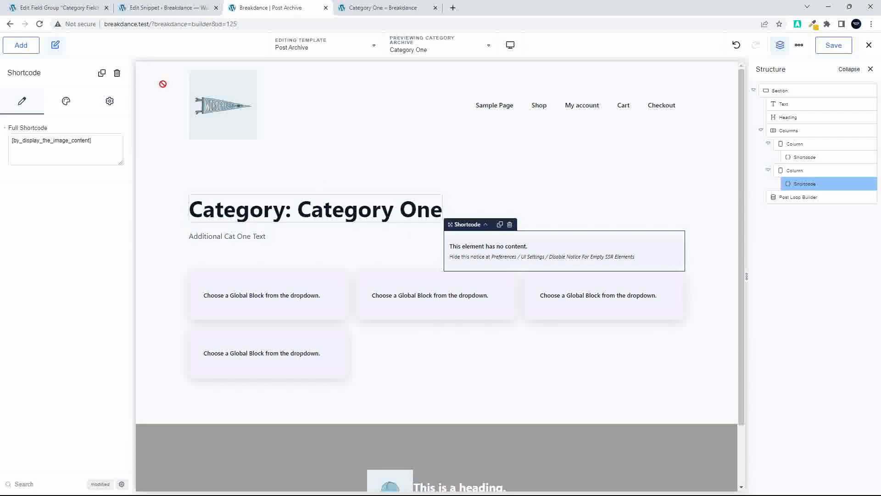
pyautogui.click(833, 45)
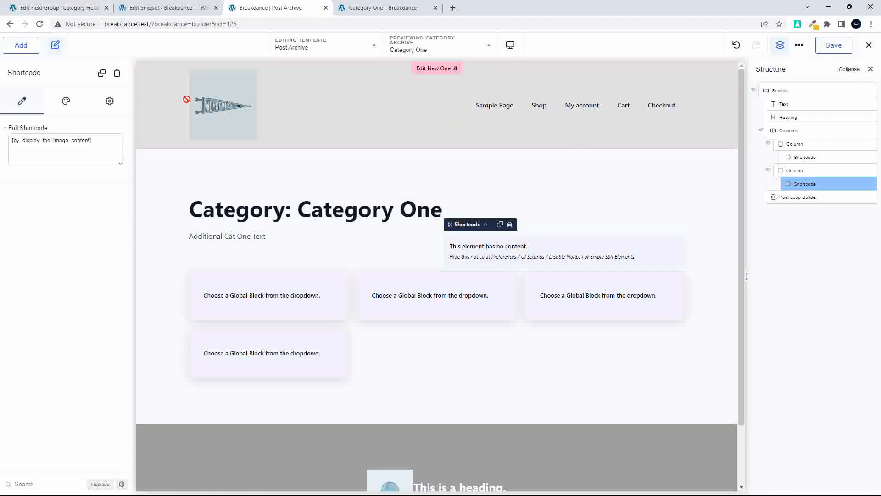
pyautogui.click(40, 24)
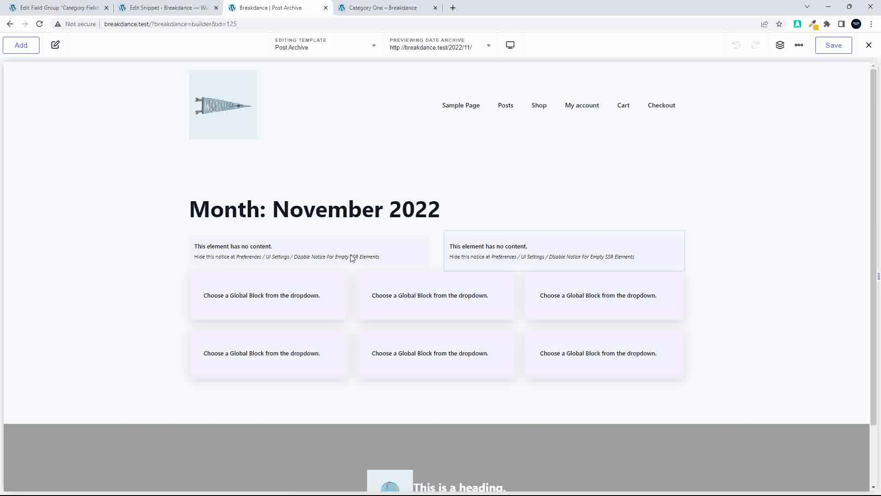
# - Check the shortcodes entered in both columns and show the template's structure
pyautogui.click(358, 259)
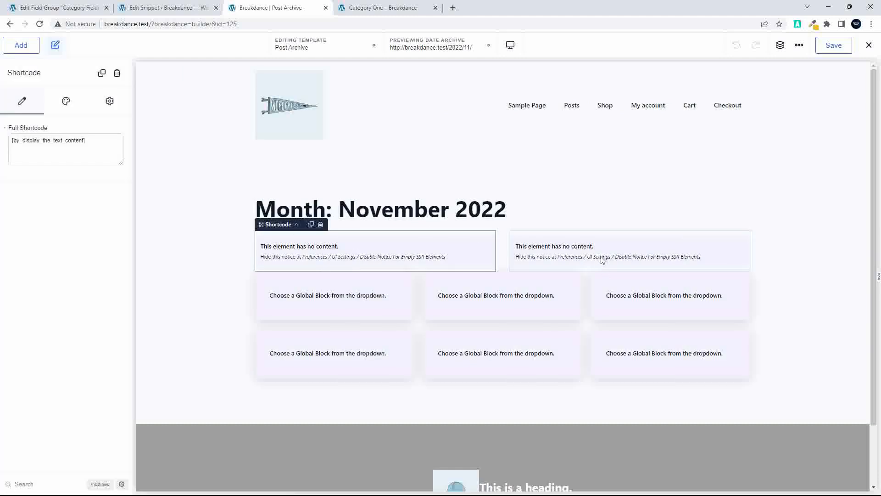
pyautogui.click(545, 261)
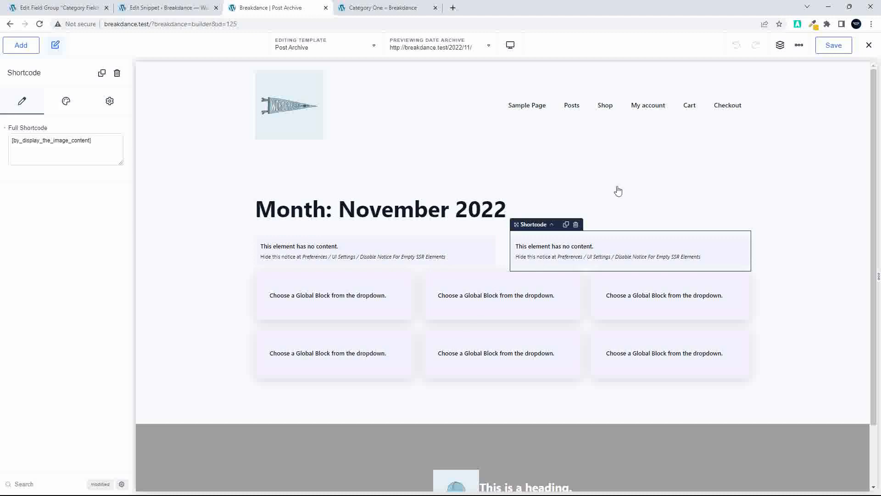
pyautogui.click(780, 45)
pyautogui.click(805, 157)
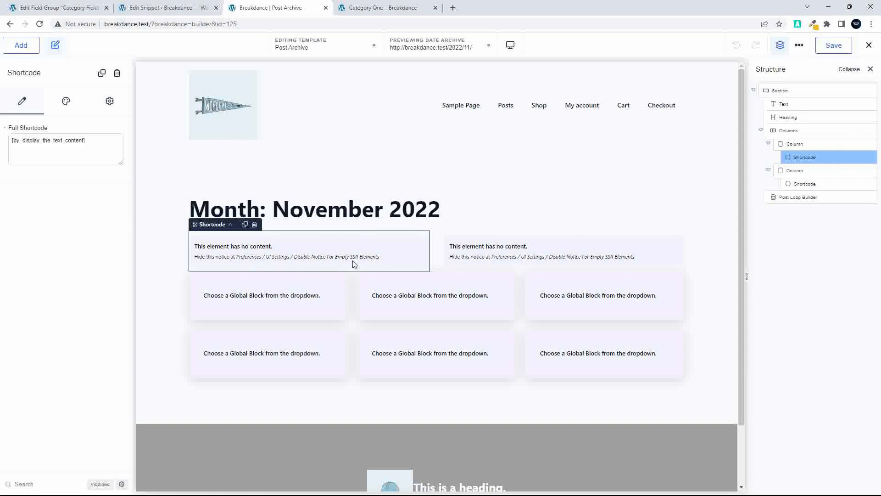
# - Set the first column's background colour to light purple #DDD1FFFF
pyautogui.click(798, 145)
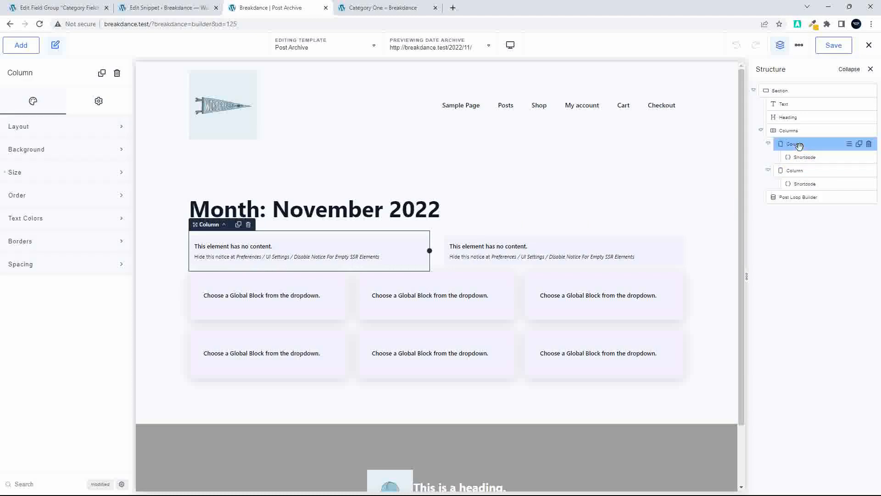
pyautogui.click(51, 150)
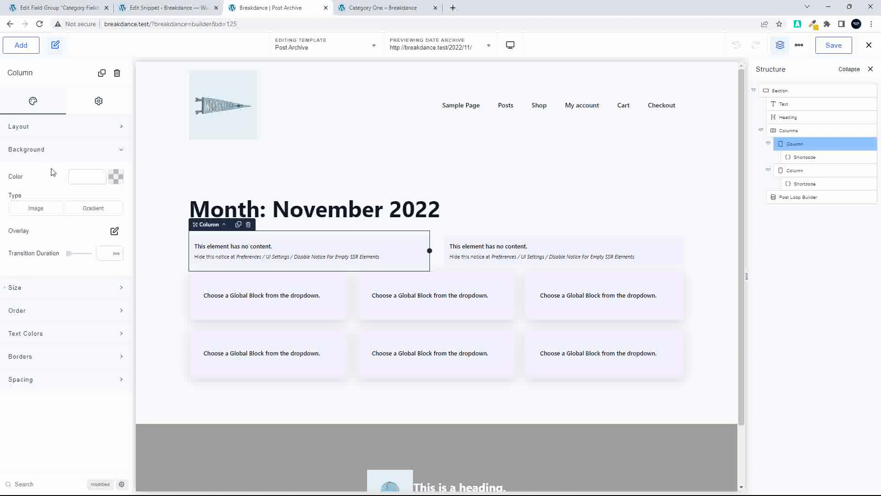
pyautogui.click(114, 183)
pyautogui.click(40, 208)
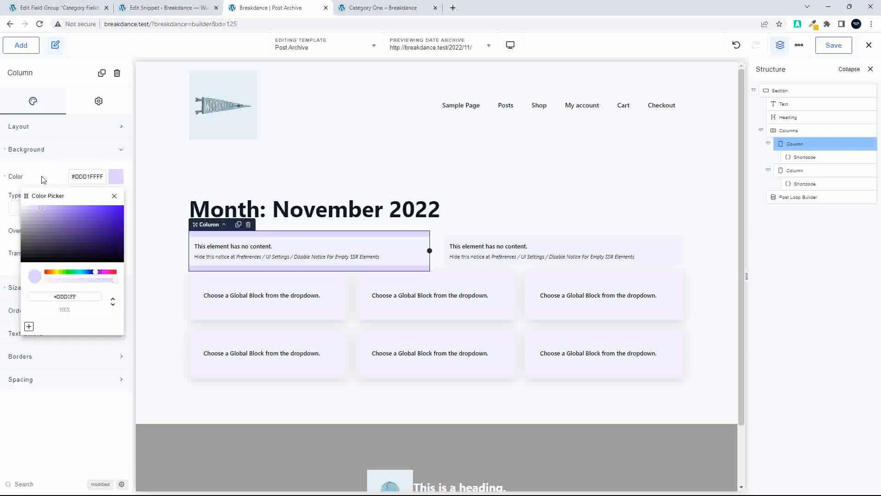
pyautogui.click(40, 181)
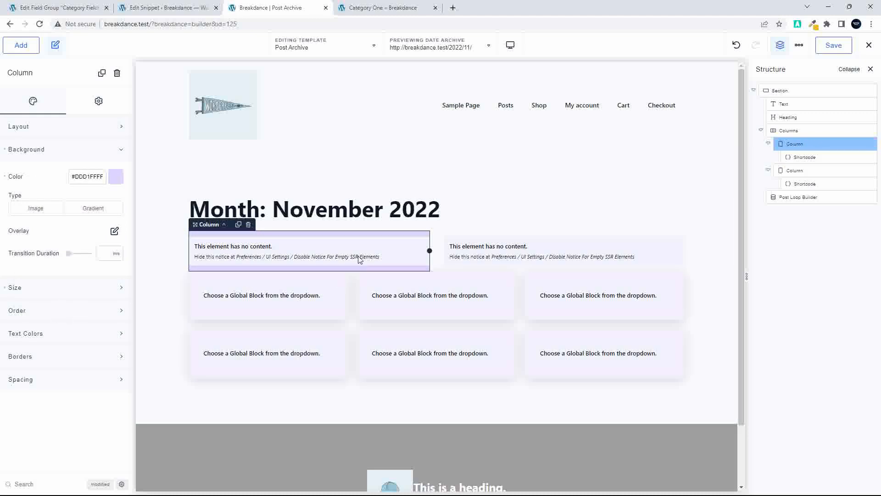
pyautogui.click(35, 155)
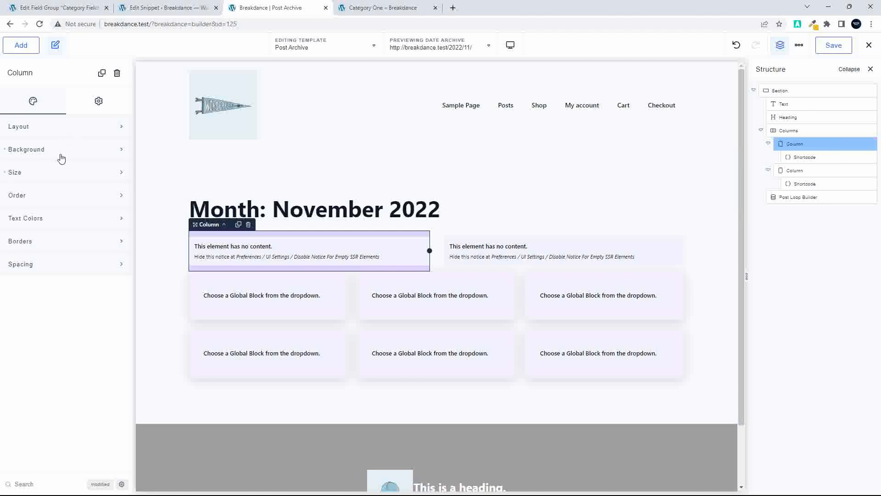
# - Give the first column 15 px of padding on all sides and save the template
pyautogui.click(24, 265)
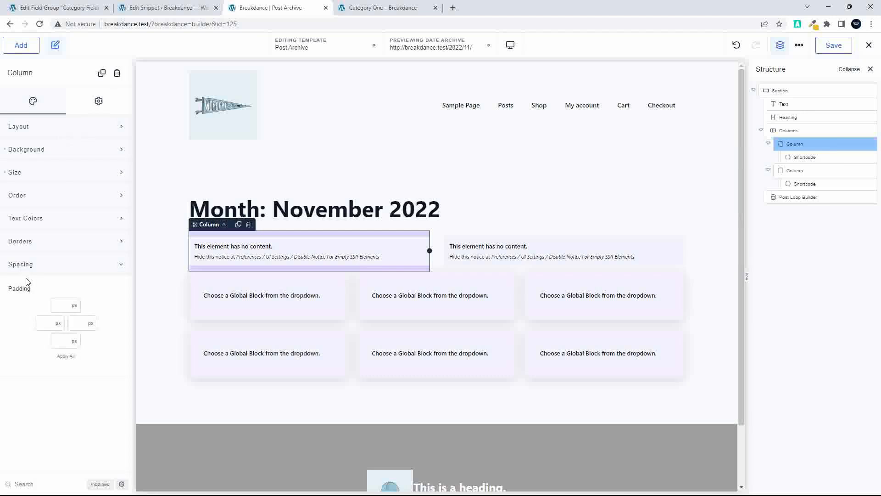
pyautogui.click(61, 304)
pyautogui.write('15')
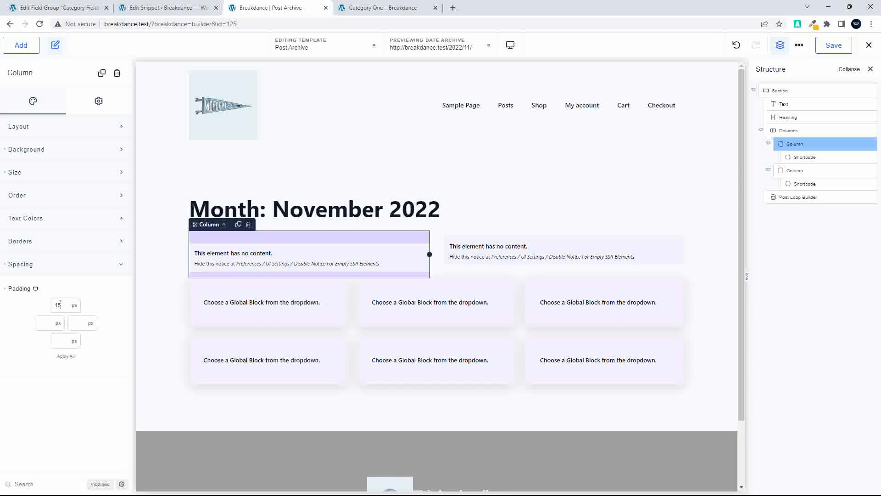
pyautogui.click(66, 356)
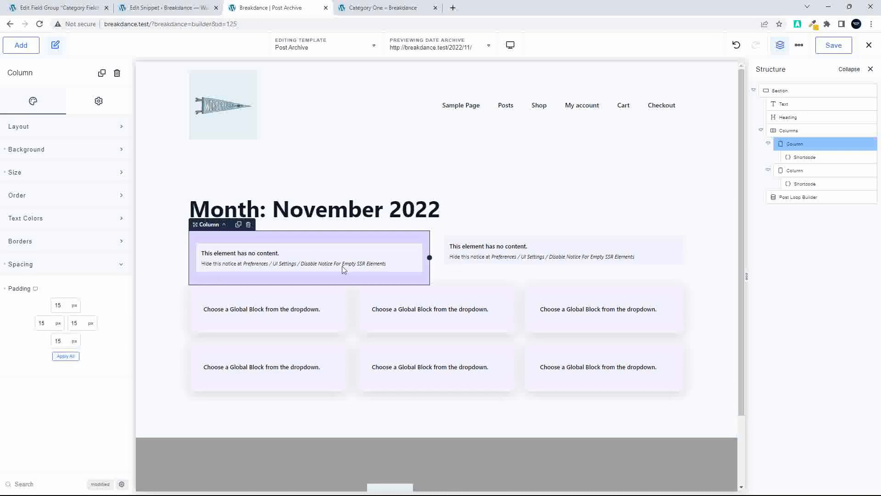
pyautogui.click(833, 45)
# - Reload the Category One archive page and compare the two columns on the Category One, Two and Three archives
pyautogui.click(377, 8)
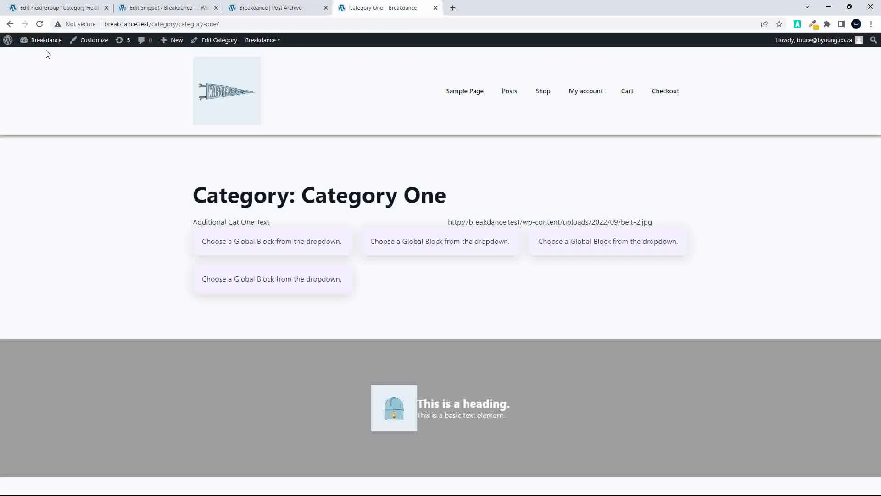
pyautogui.click(39, 24)
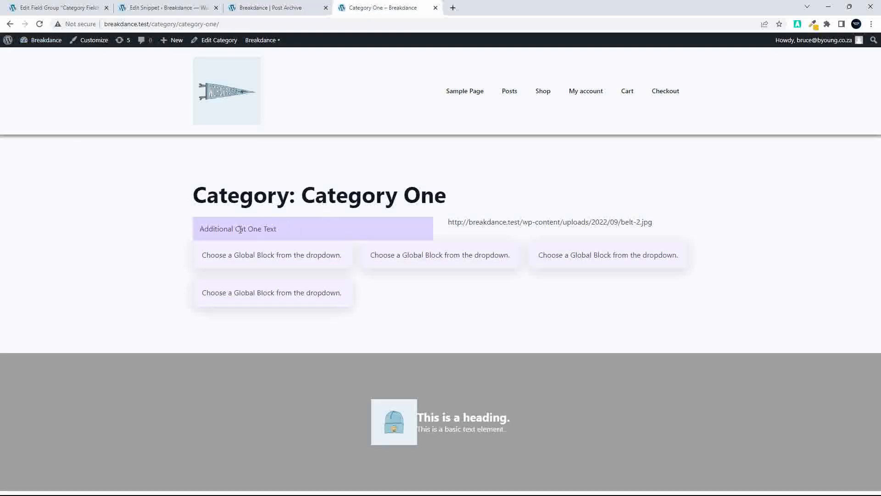
pyautogui.moveTo(515, 93)
pyautogui.click(522, 150)
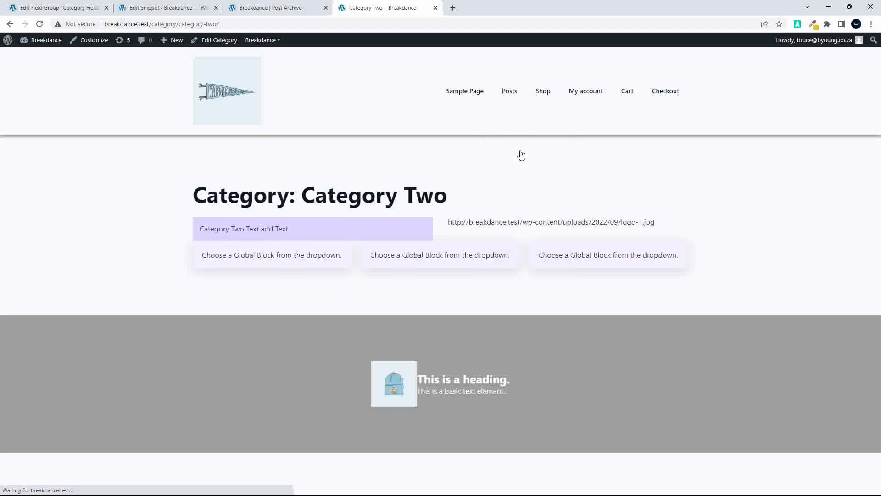
pyautogui.moveTo(515, 94)
pyautogui.click(522, 166)
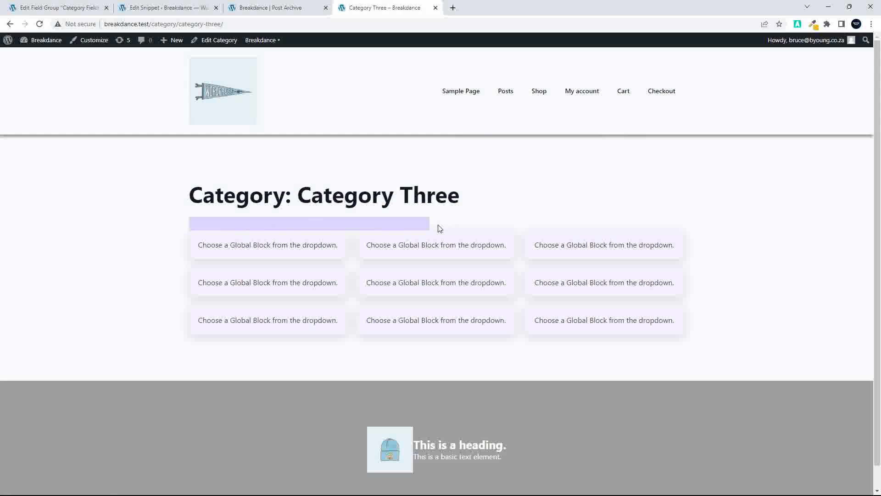
pyautogui.moveTo(505, 92)
pyautogui.click(518, 132)
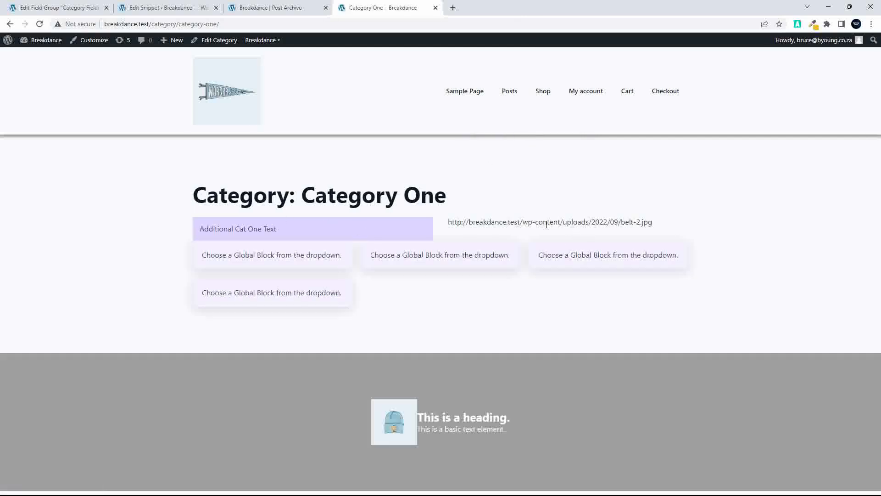
# - In the Display ACF Category Archive snippet, concatenate '<img src="' before esc_url in the by_display_the_image echo statement
pyautogui.click(142, 12)
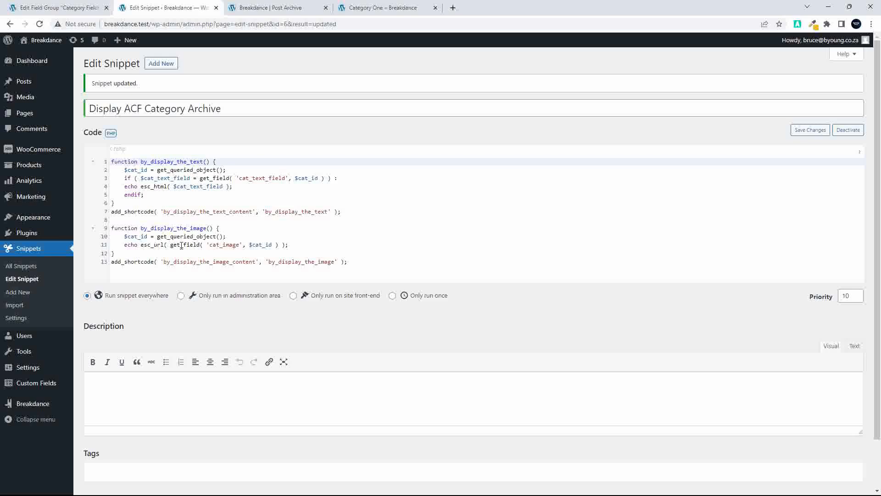
pyautogui.scroll(5, 184, 257)
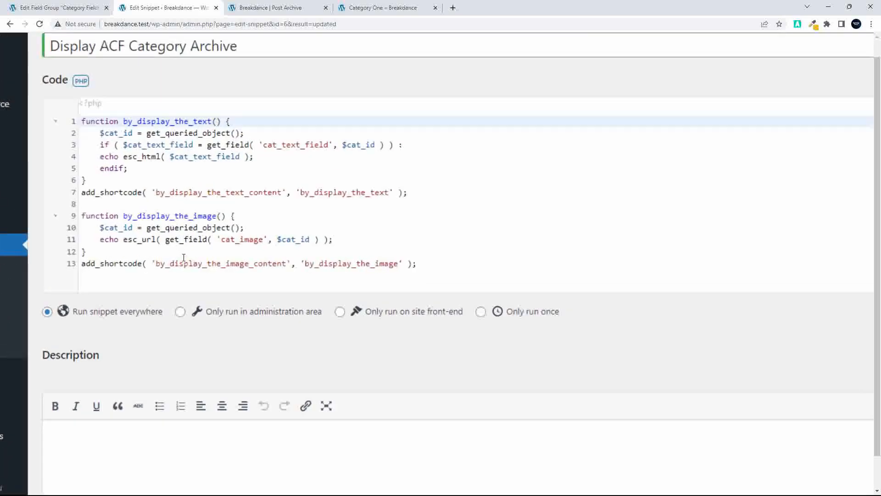
pyautogui.click(342, 237)
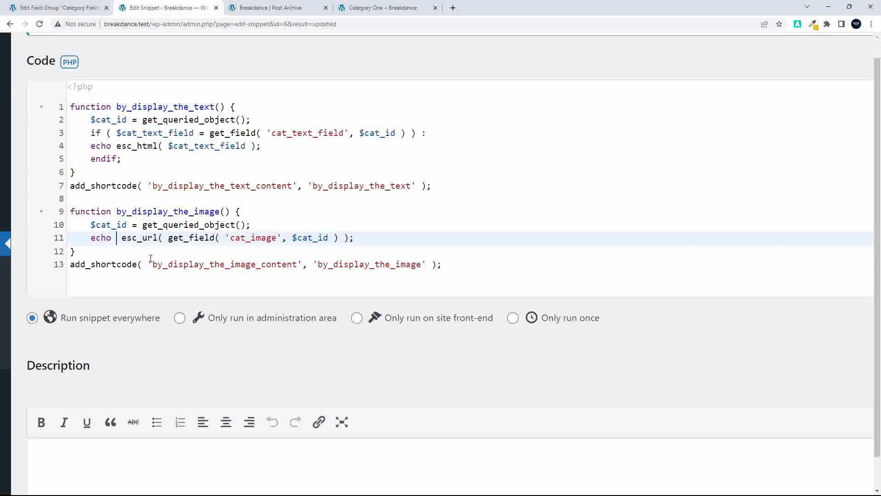
pyautogui.write("''")
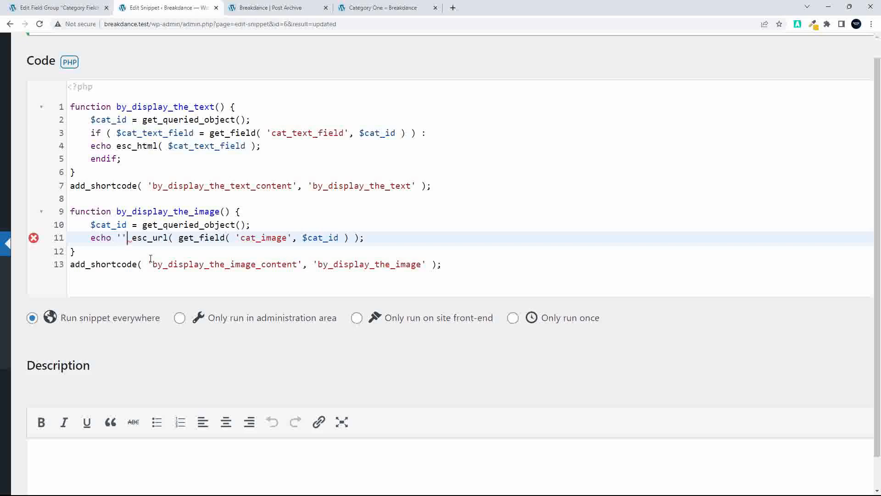
pyautogui.write(' .')
pyautogui.press('Left')
pyautogui.press('Left')
pyautogui.press('Left')
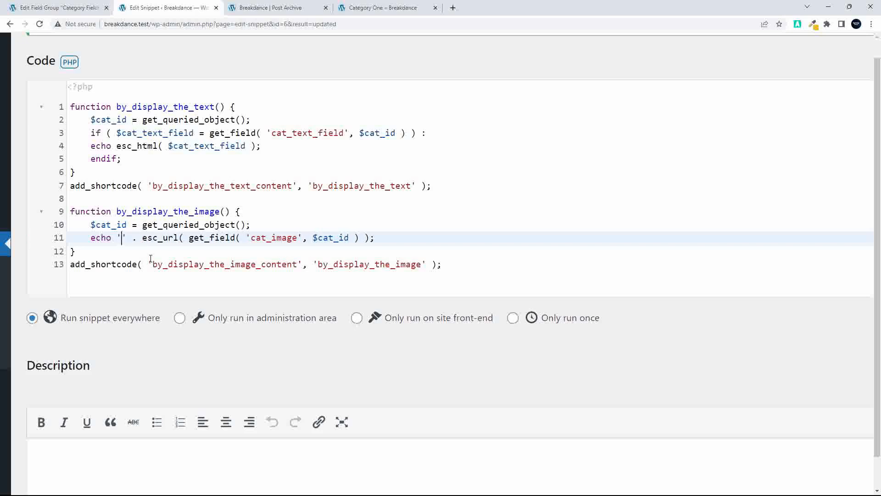
pyautogui.write('<')
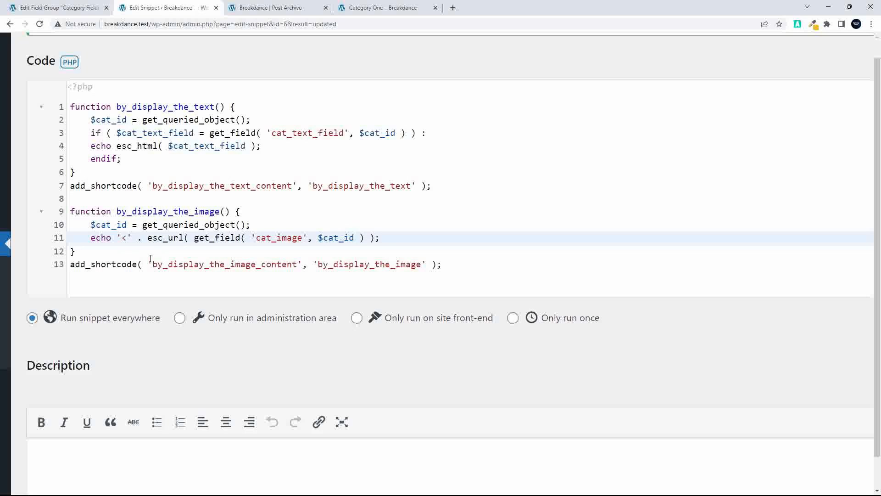
pyautogui.write('img src=')
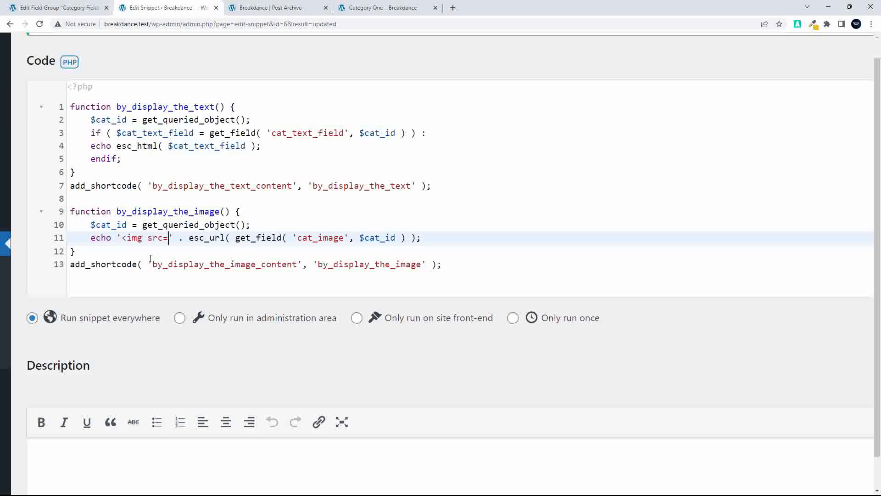
pyautogui.write('"')
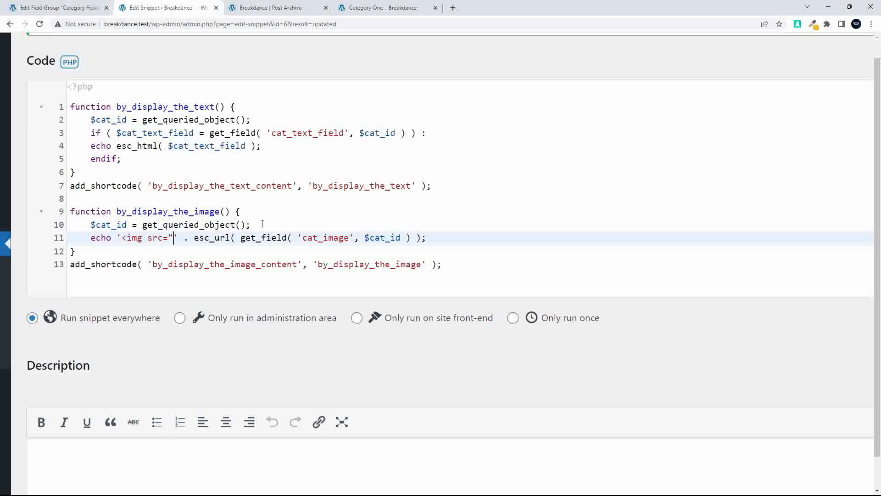
# - Close the image tag by appending . '">' after the esc_url call, and save the snippet
pyautogui.hscroll(1, 332, 228)
pyautogui.click(375, 237)
pyautogui.write(". '>")
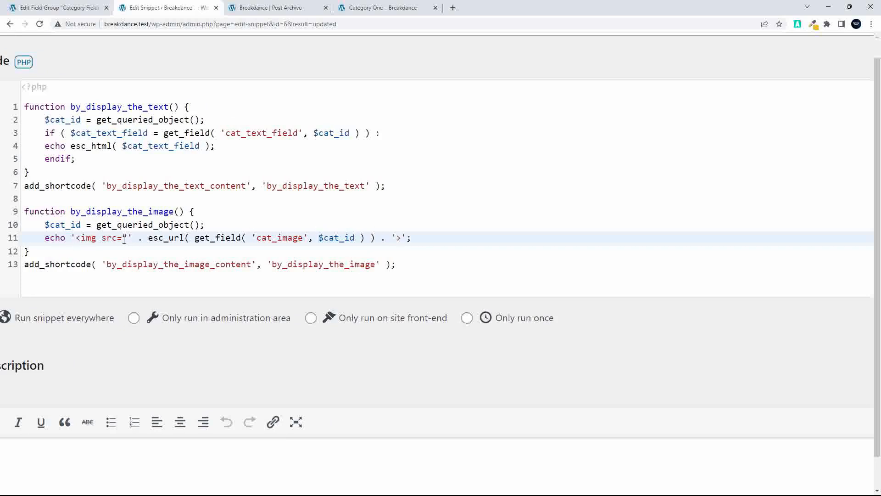
pyautogui.click(397, 237)
pyautogui.write('/')
pyautogui.hotkey('ctrl', 's')
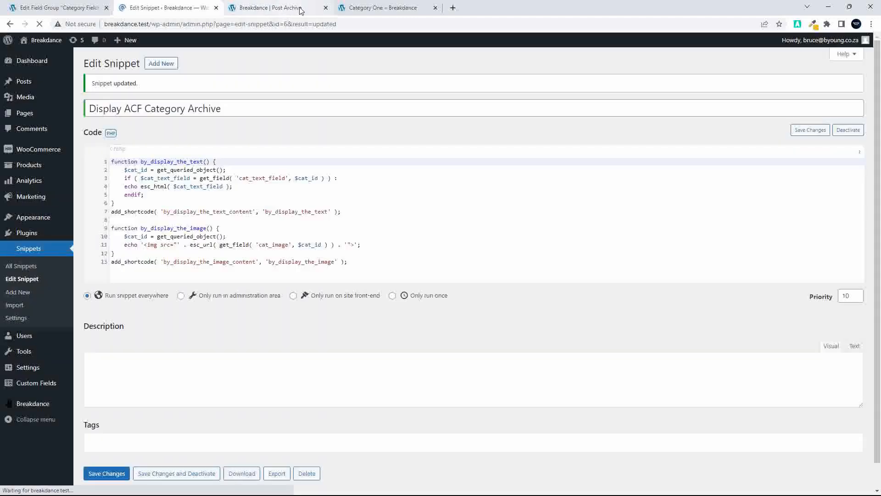
# - Reload the Category One archive page and check how the category image renders beside the text column
pyautogui.click(370, 6)
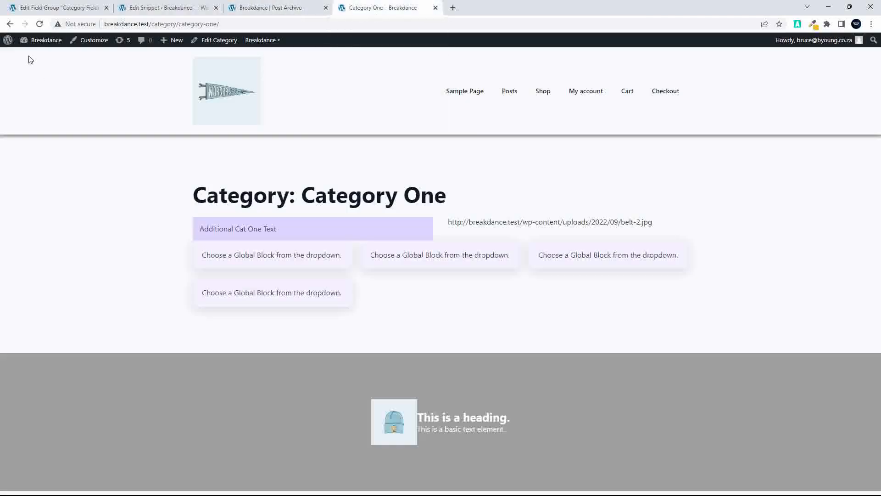
pyautogui.click(40, 24)
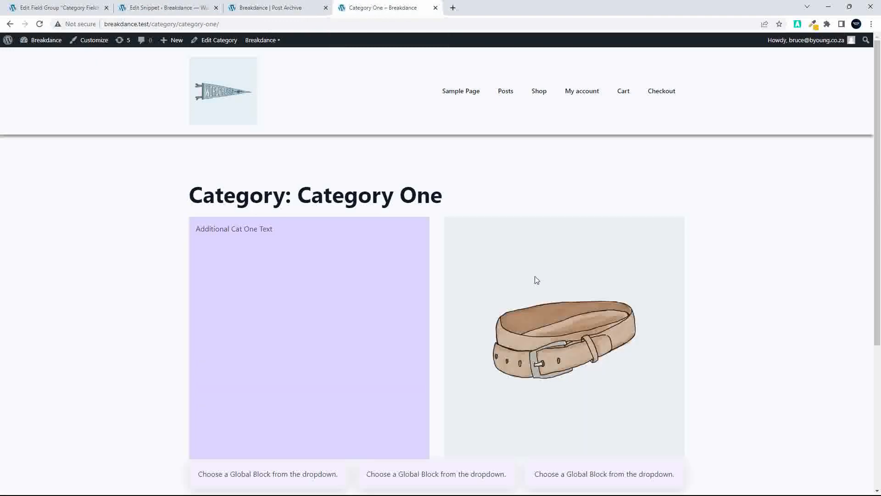
pyautogui.scroll(-1, 553, 285)
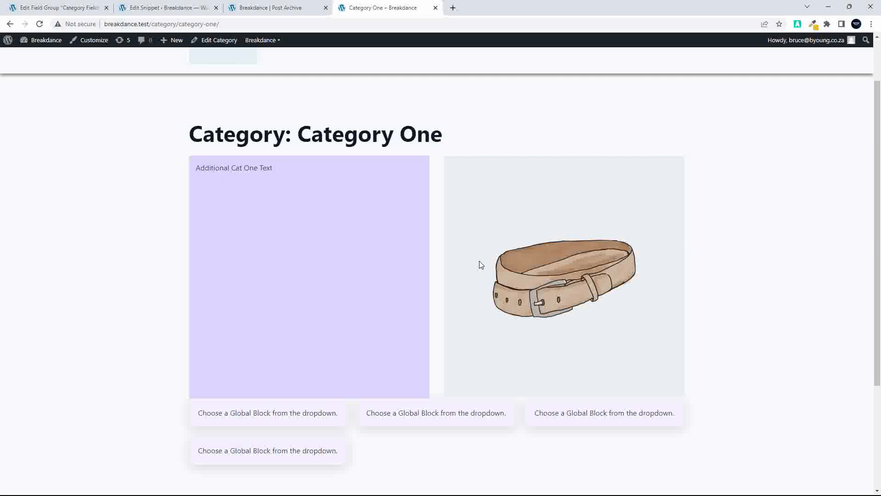
# - Give the Columns element's container a 20 px bottom margin in the Post Archive template and save it
pyautogui.click(282, 9)
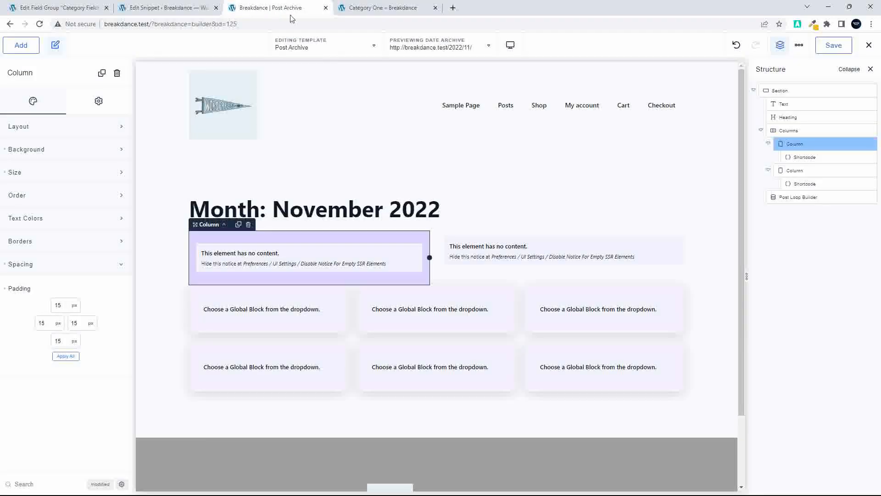
pyautogui.click(795, 131)
pyautogui.click(29, 172)
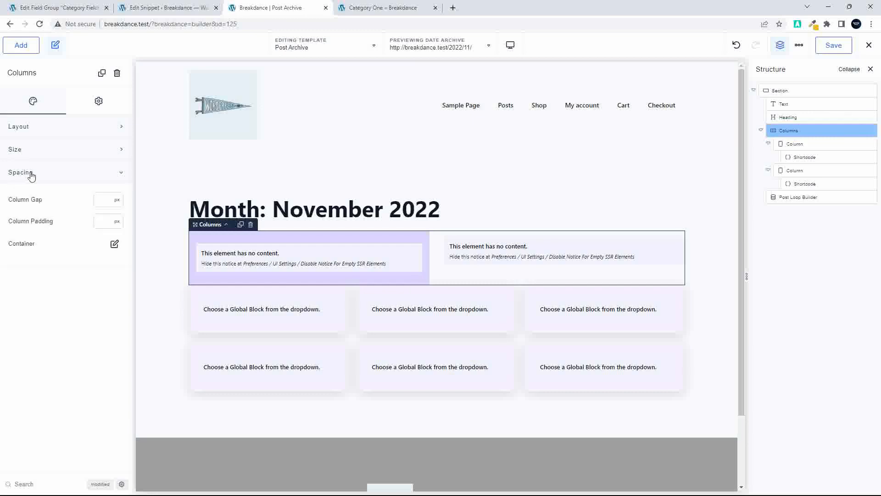
pyautogui.click(114, 244)
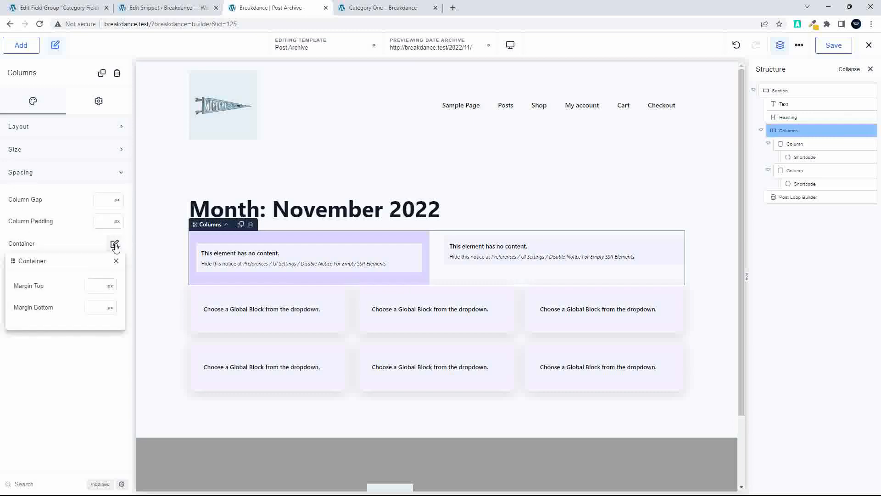
pyautogui.click(103, 308)
pyautogui.write('20')
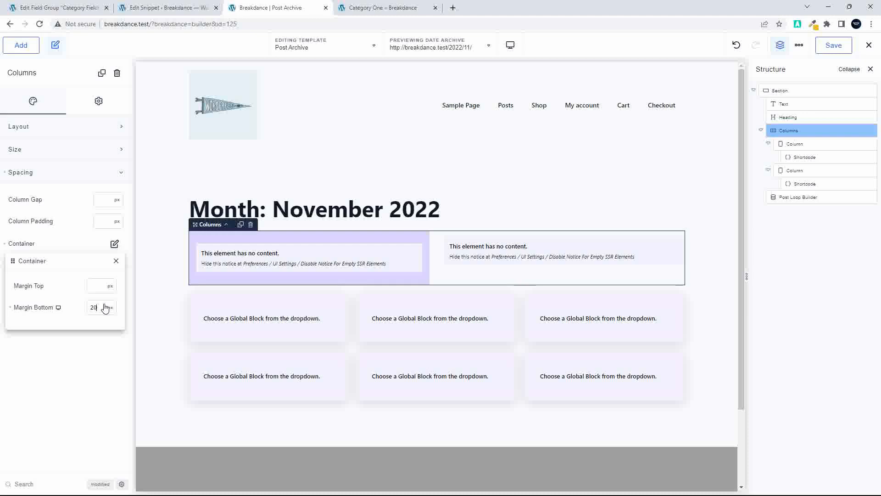
pyautogui.click(834, 46)
# - Reload the Category One archive to check the spacing below the columns, and open the Category Three archive to compare
pyautogui.click(380, 8)
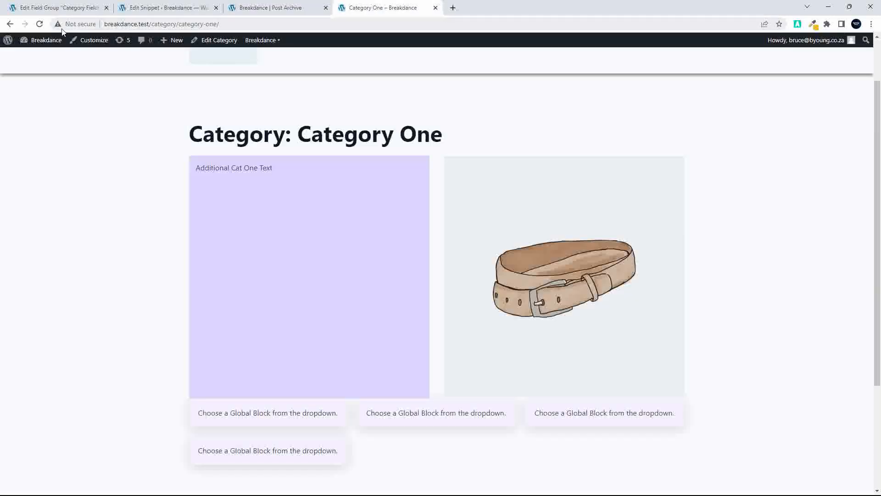
pyautogui.click(35, 24)
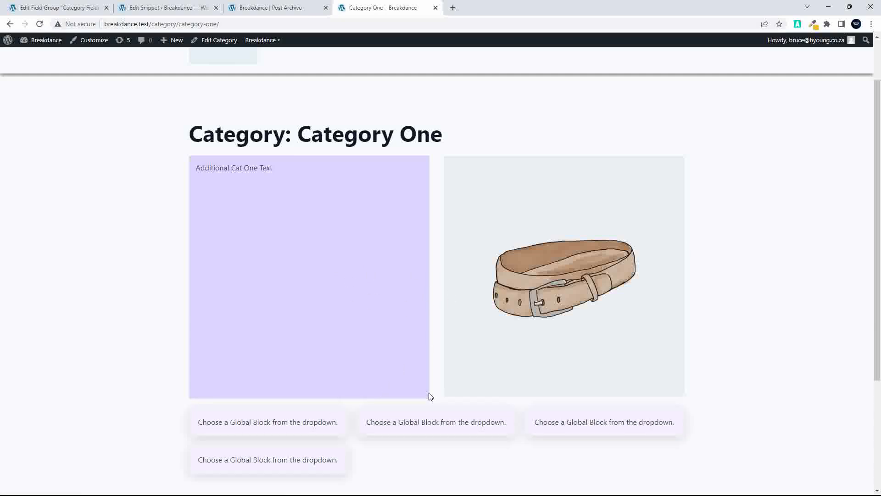
pyautogui.scroll(2, 439, 370)
pyautogui.moveTo(509, 101)
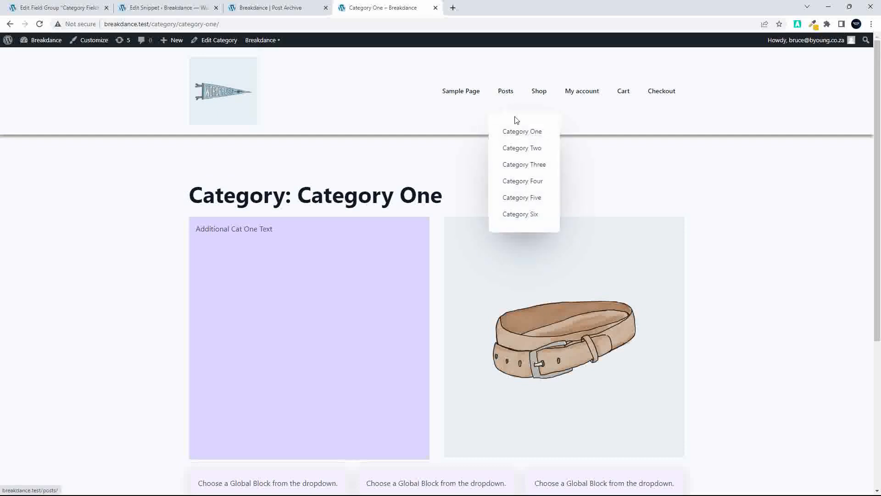
pyautogui.click(518, 169)
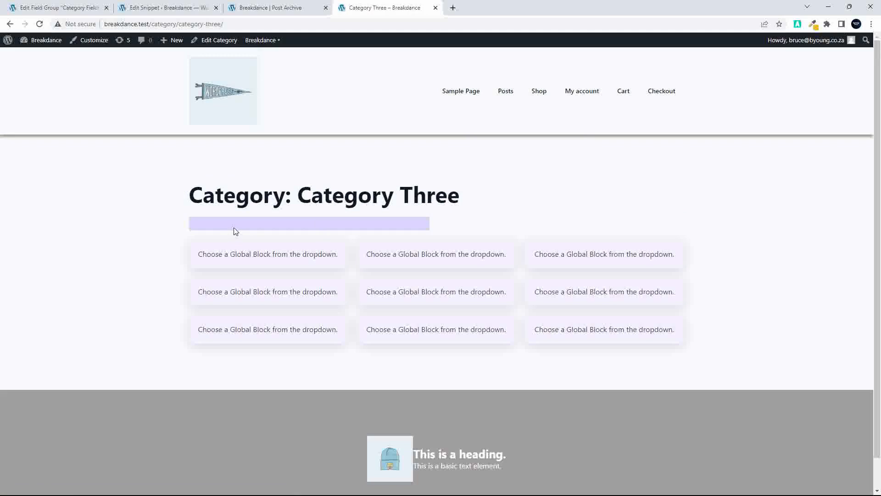
# - Add a new display condition to the Columns element in the Post Archive template
pyautogui.click(269, 8)
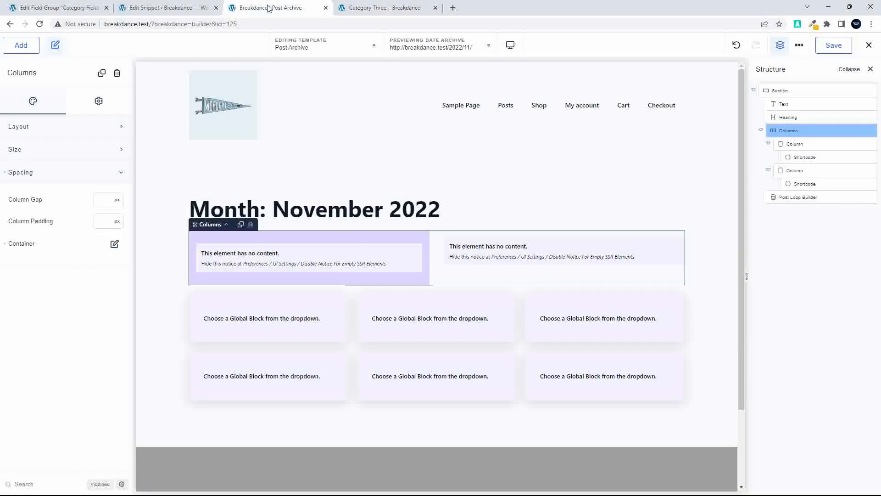
pyautogui.moveTo(428, 283)
pyautogui.click(98, 102)
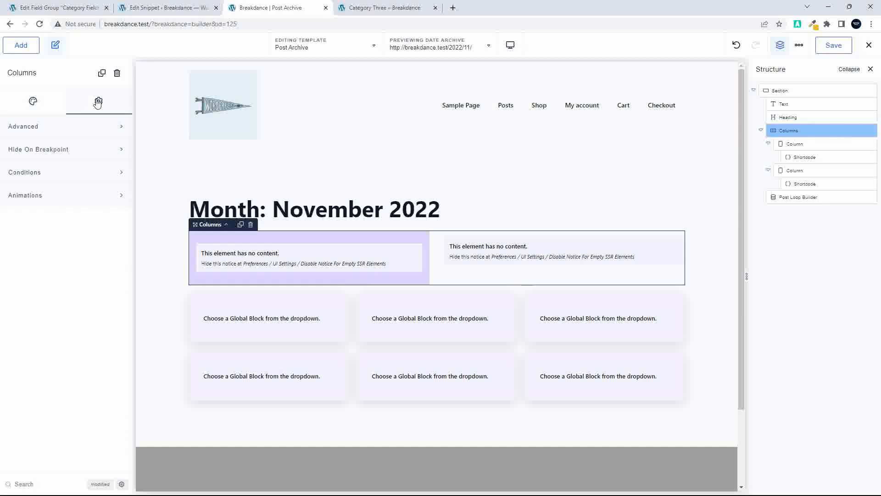
pyautogui.click(48, 178)
pyautogui.click(26, 216)
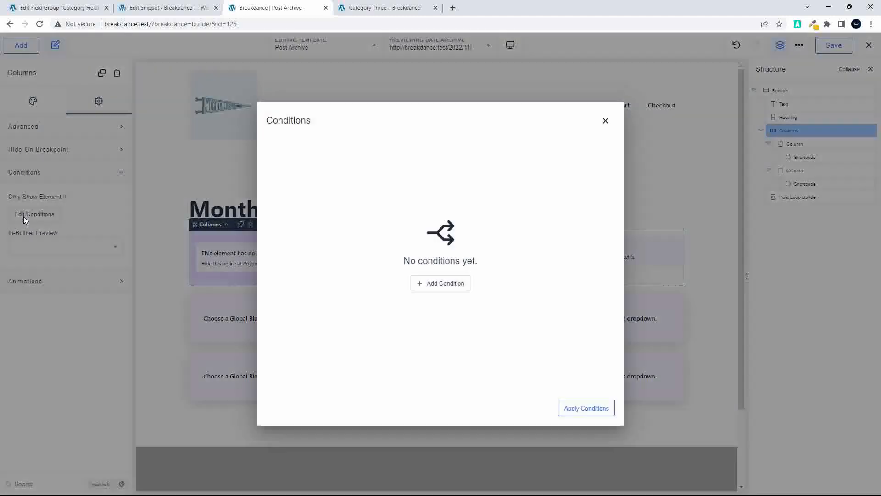
pyautogui.click(444, 293)
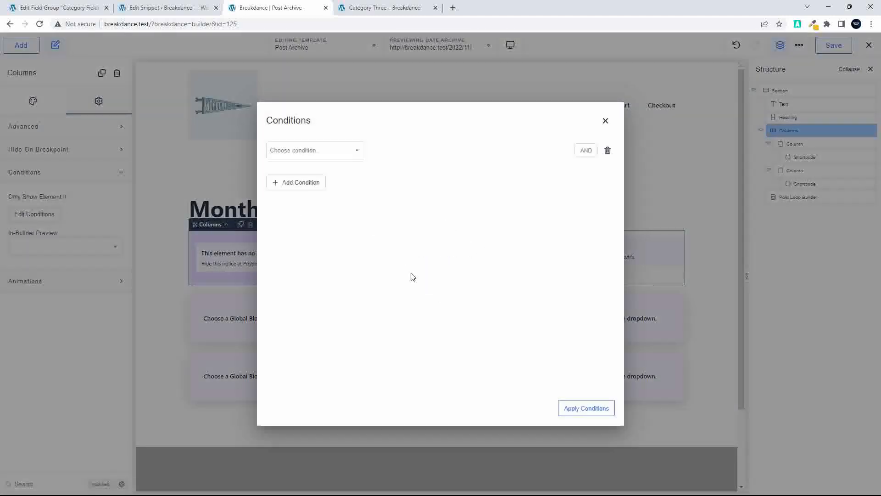
pyautogui.click(311, 150)
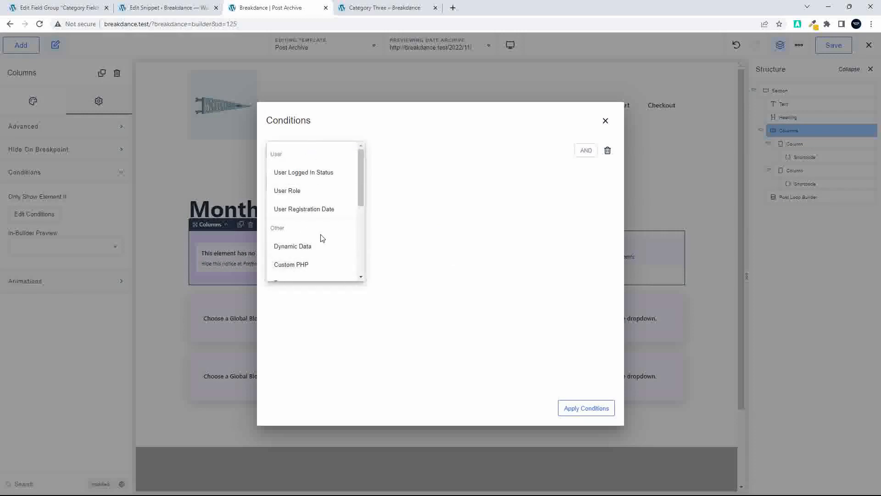
pyautogui.click(300, 246)
pyautogui.scroll(-10, 331, 234)
pyautogui.scroll(-1, 333, 238)
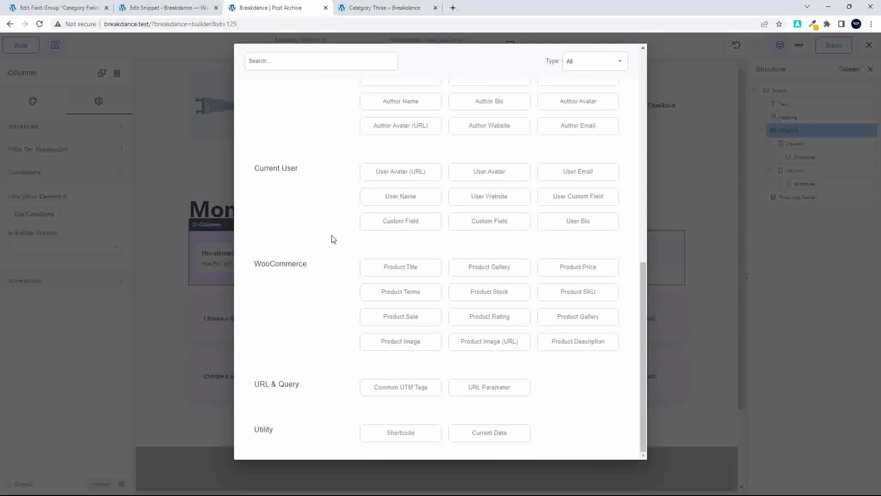
pyautogui.scroll(10, 334, 238)
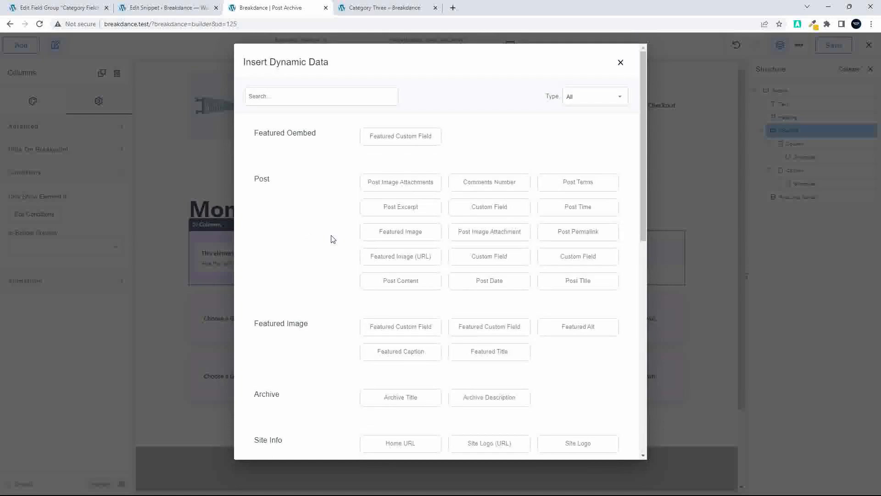
pyautogui.scroll(-10, 333, 239)
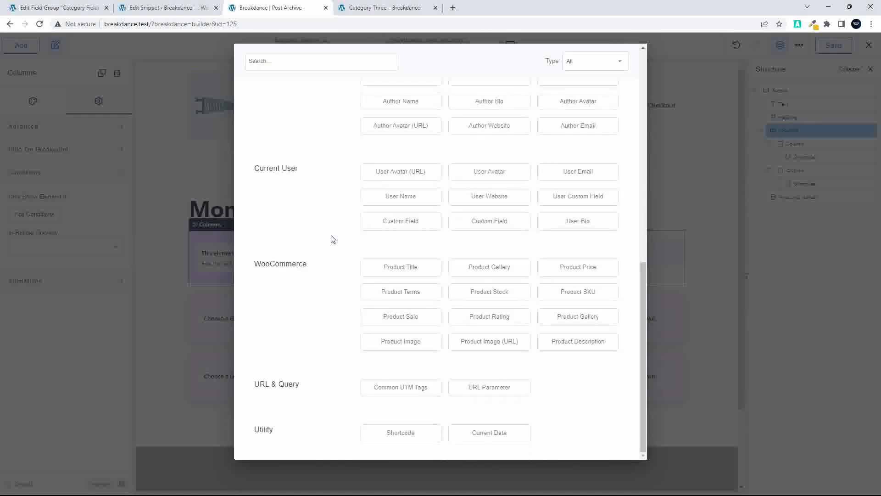
pyautogui.scroll(10, 333, 239)
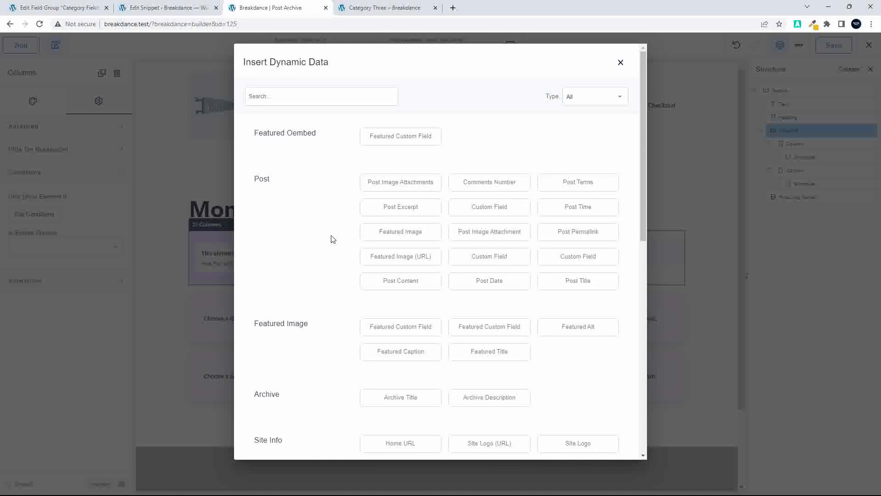
pyautogui.click(619, 66)
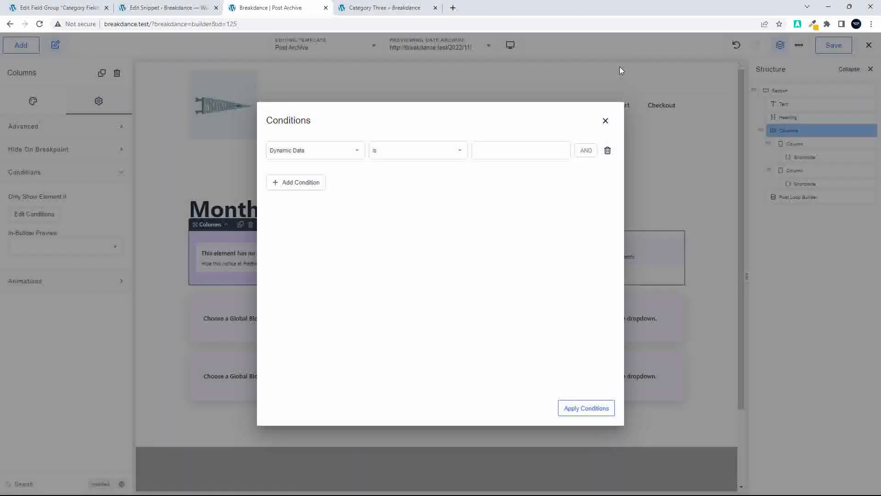
# - Set the Columns element's condition type to Custom PHP and open its code for editing
pyautogui.click(308, 153)
pyautogui.click(288, 264)
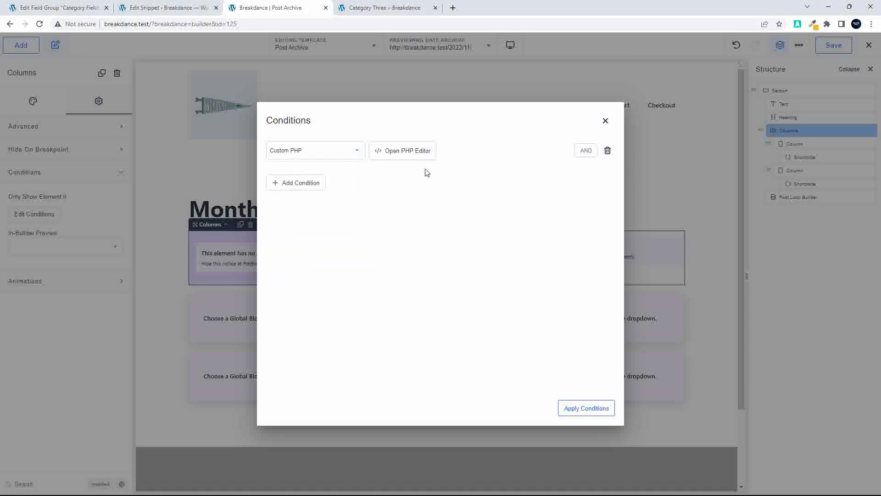
pyautogui.click(415, 146)
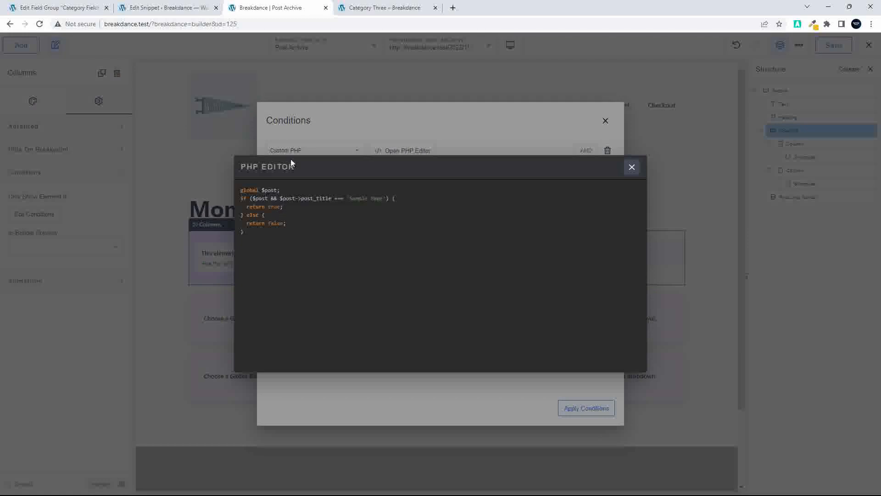
# - Replace the condition code's global $post line with $cat_id = get_queried_object(); copied from the Display ACF Category Archive snippet
pyautogui.click(146, 7)
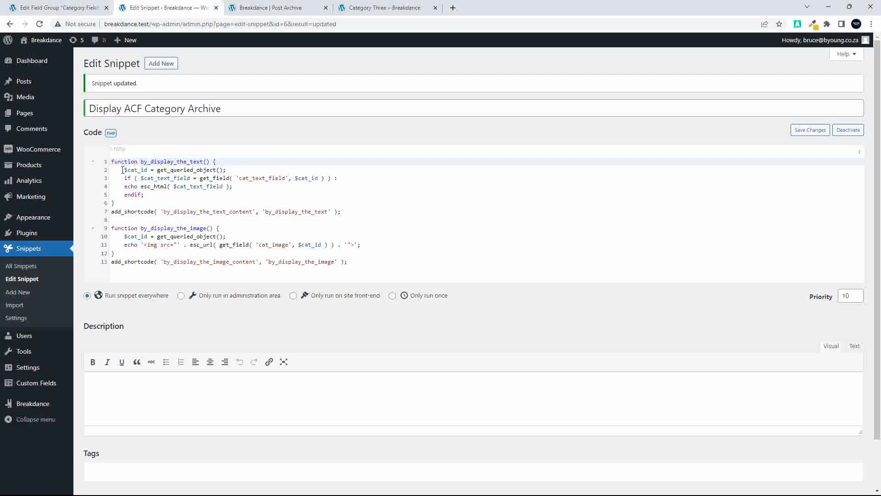
pyautogui.moveTo(122, 169); pyautogui.dragTo(332, 178)
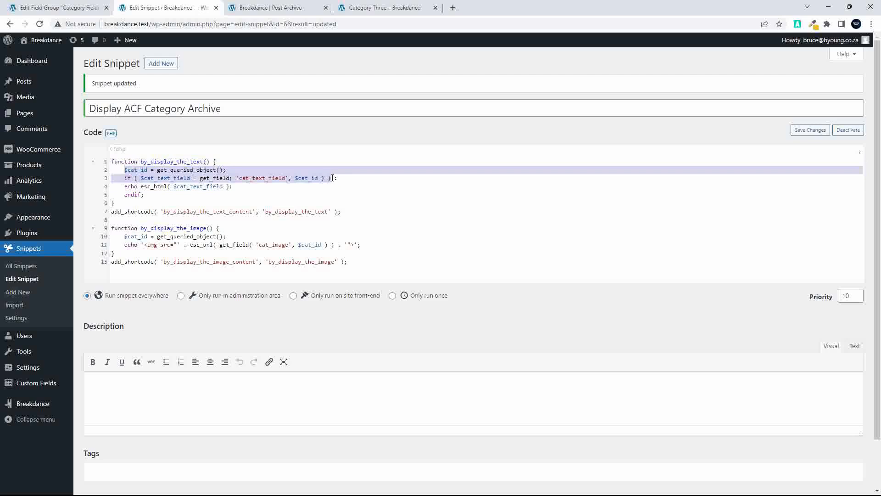
pyautogui.click(123, 169)
pyautogui.moveTo(123, 169); pyautogui.dragTo(283, 170)
pyautogui.hotkey('ctrl', 'c')
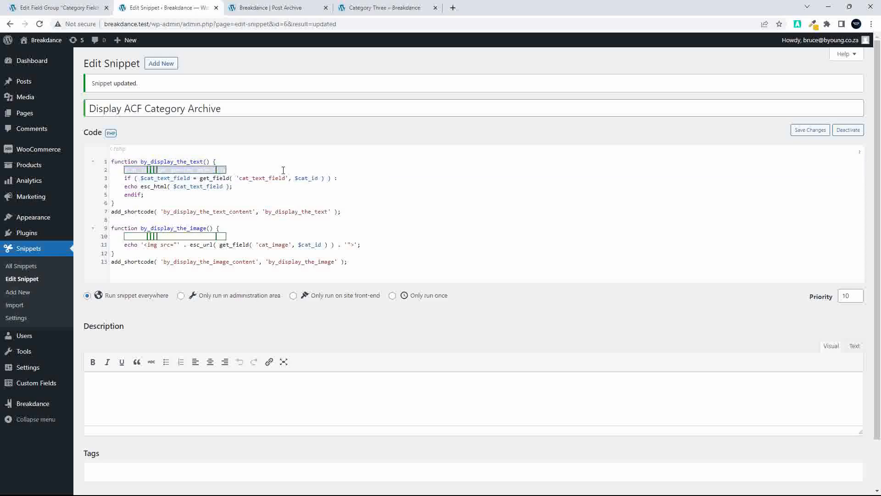
pyautogui.click(272, 9)
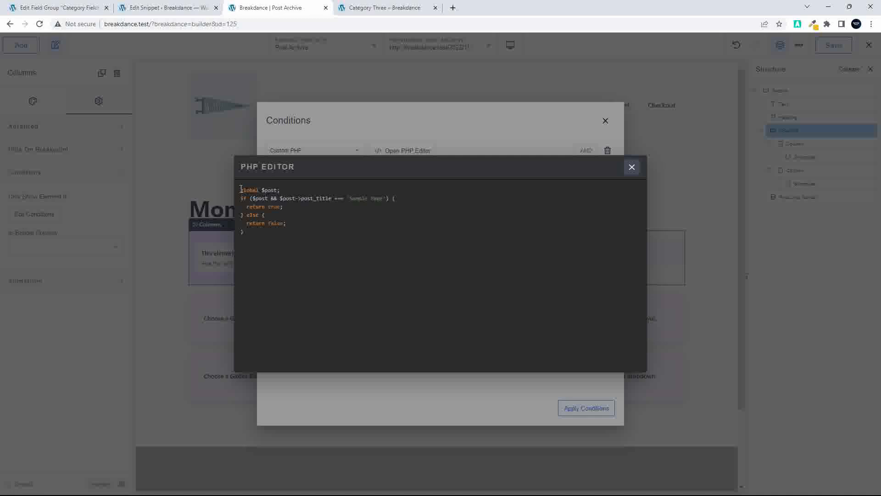
pyautogui.moveTo(240, 190); pyautogui.dragTo(283, 187)
pyautogui.hotkey('ctrl', 'v')
# - Add a second code line assigning $check_text the snippet's get_field( 'cat_text_field', $cat_id ) call
pyautogui.click(168, 7)
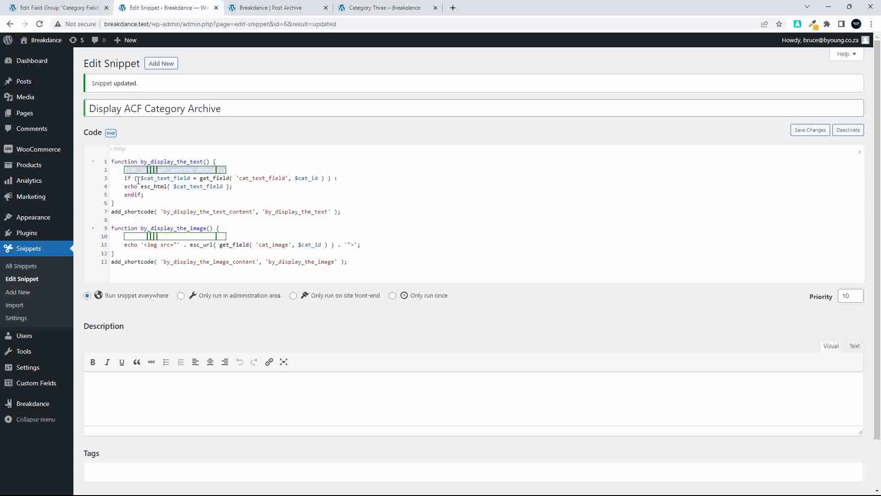
pyautogui.moveTo(200, 179); pyautogui.dragTo(324, 180)
pyautogui.hotkey('ctrl', 'c')
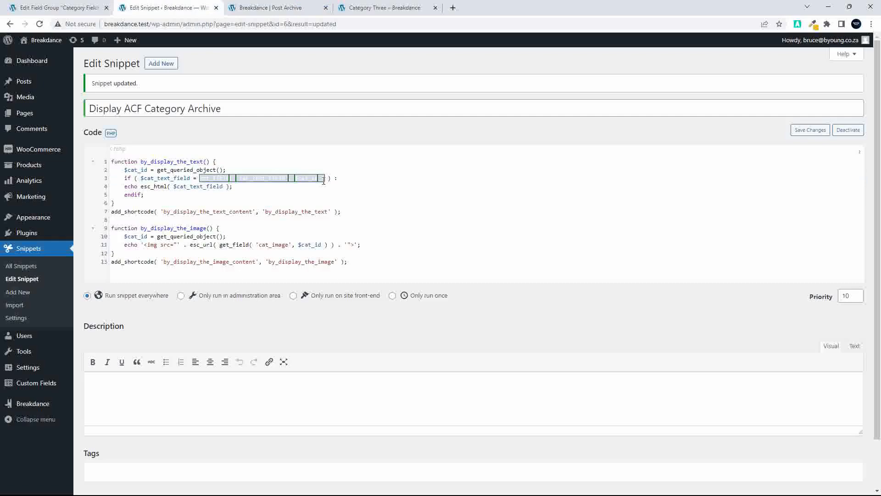
pyautogui.click(288, 8)
pyautogui.press('Return')
pyautogui.write('$')
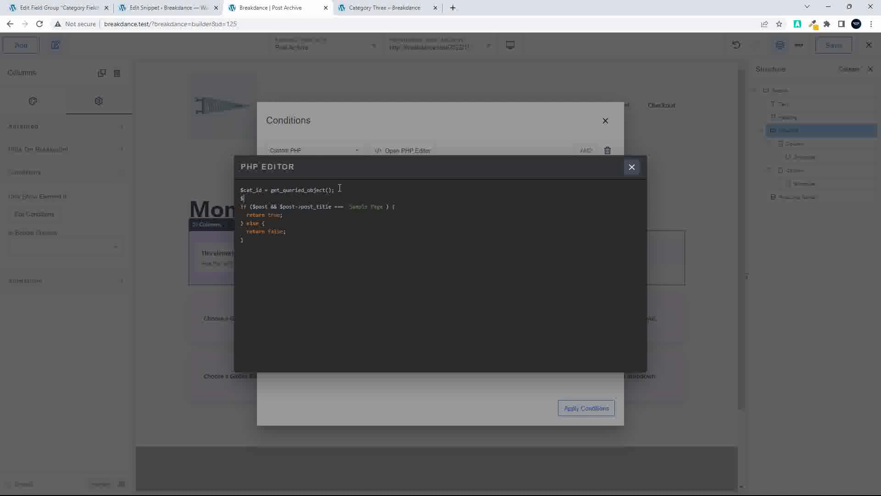
pyautogui.write('check_text =')
pyautogui.hotkey('ctrl', 'v')
pyautogui.write(';')
pyautogui.click(407, 200)
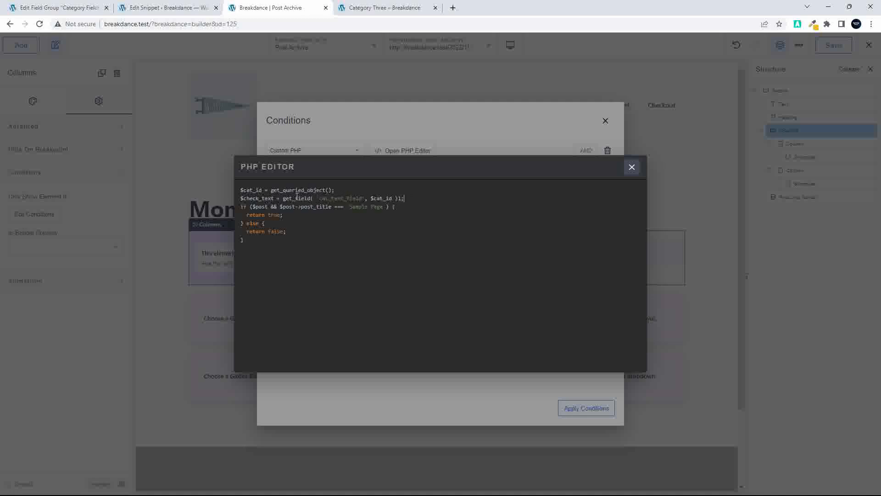
# - Replace the sample post title test in the if statement with $check_text
pyautogui.doubleClick(261, 200)
pyautogui.moveTo(344, 212); pyautogui.dragTo(387, 207)
pyautogui.write('$check_text')
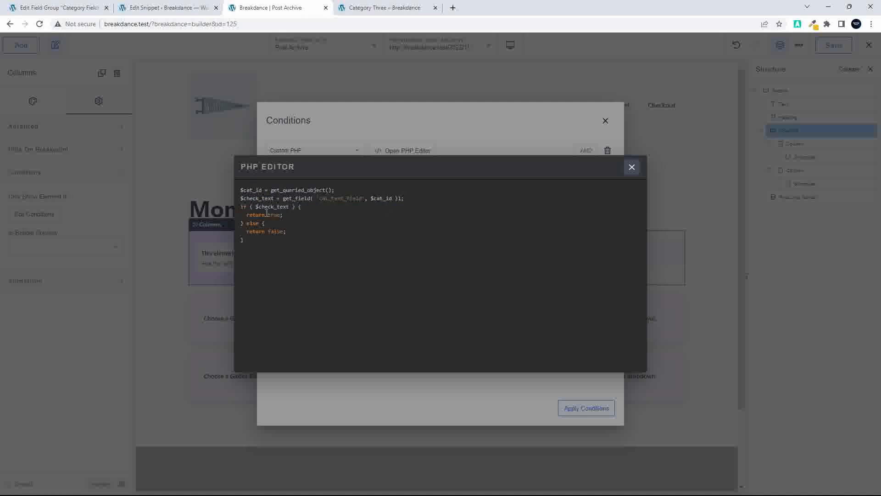
# - Apply the PHP condition and save the Post Archive template, and reload the Category Three archive to test it
pyautogui.click(631, 168)
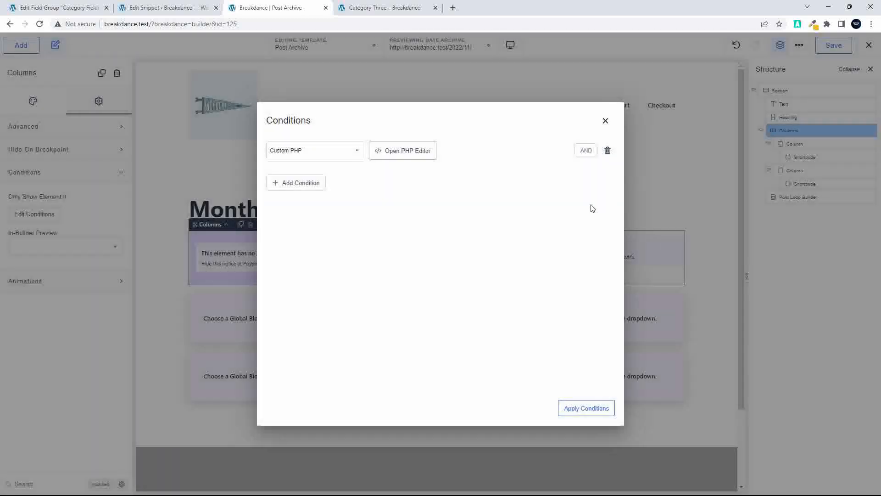
pyautogui.click(585, 410)
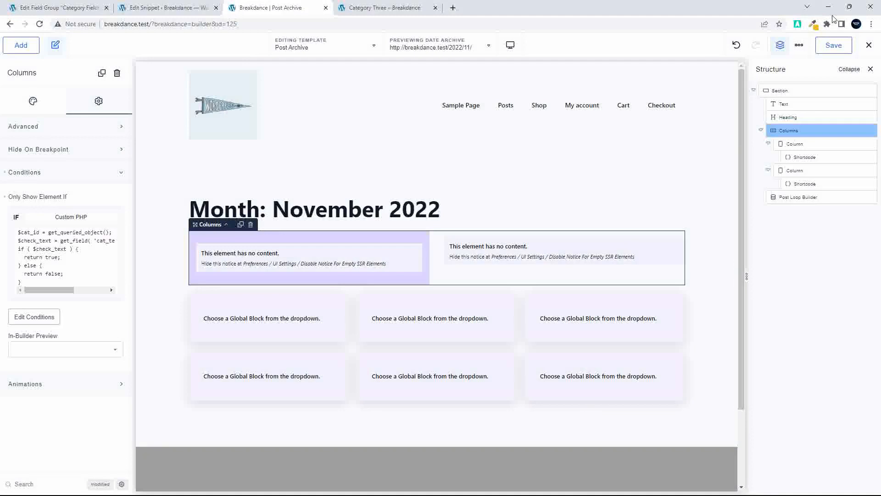
pyautogui.click(834, 45)
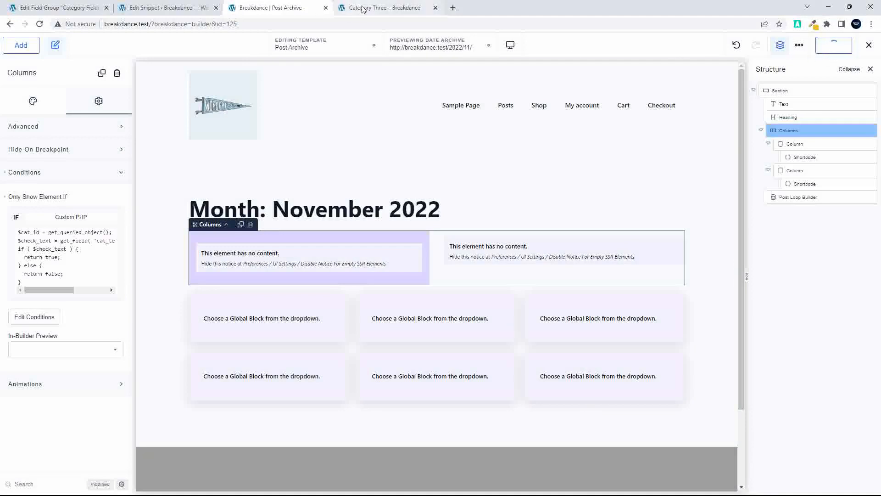
pyautogui.click(367, 8)
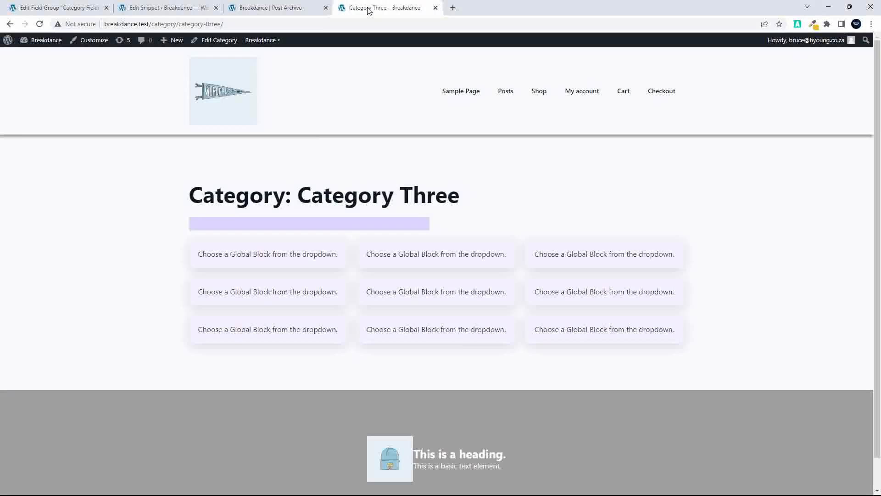
pyautogui.click(39, 24)
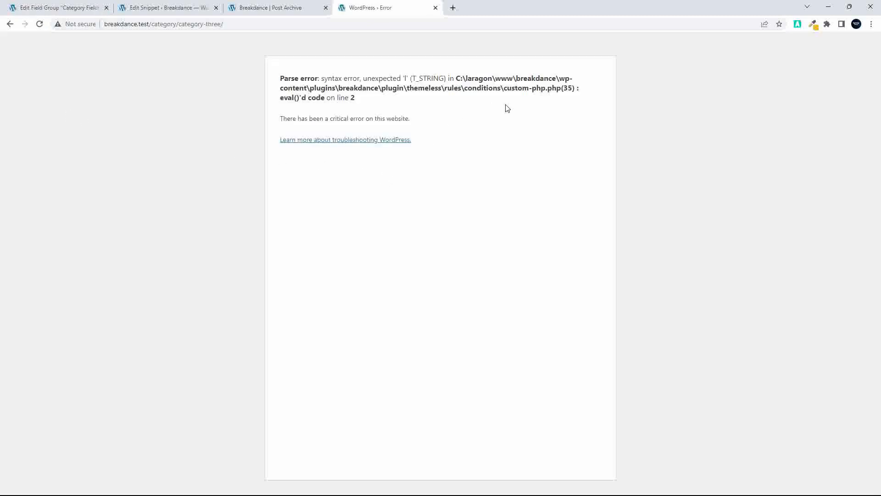
# - Remove the stray character before the semicolon in the condition's $check_text line, apply the condition and save the template
pyautogui.click(256, 8)
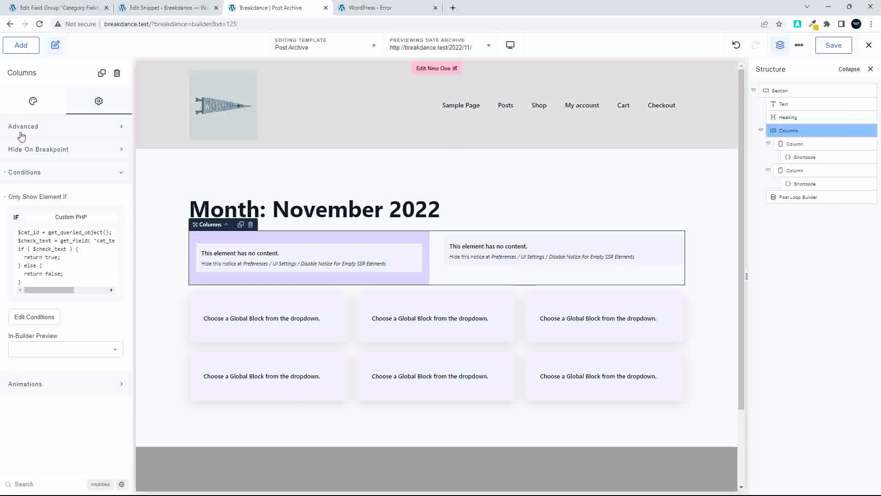
pyautogui.click(41, 172)
pyautogui.click(41, 173)
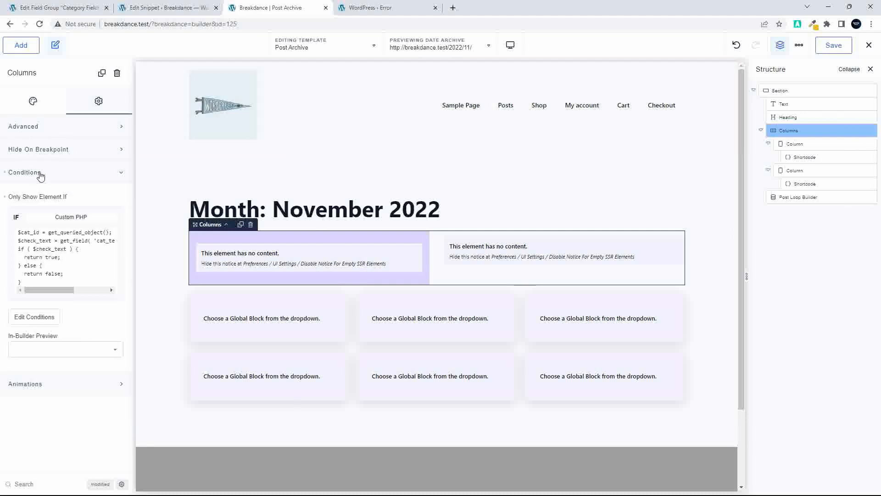
pyautogui.click(28, 315)
pyautogui.click(404, 150)
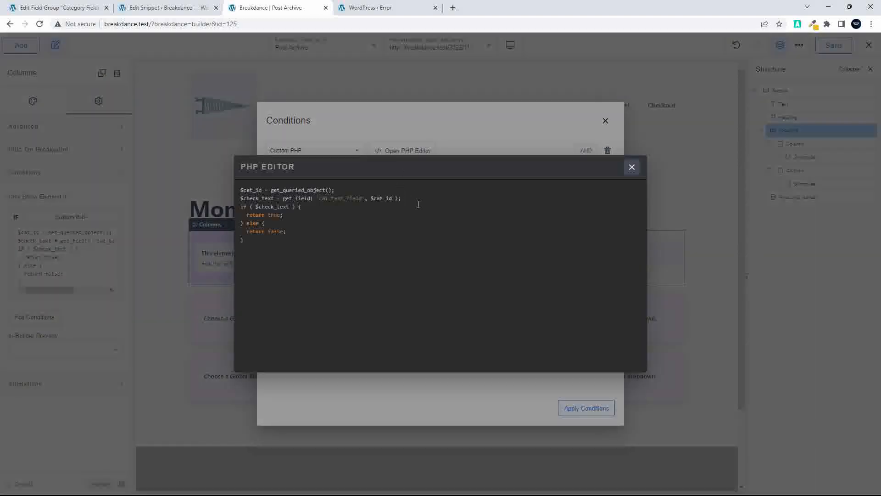
pyautogui.click(632, 167)
pyautogui.click(588, 408)
pyautogui.click(833, 45)
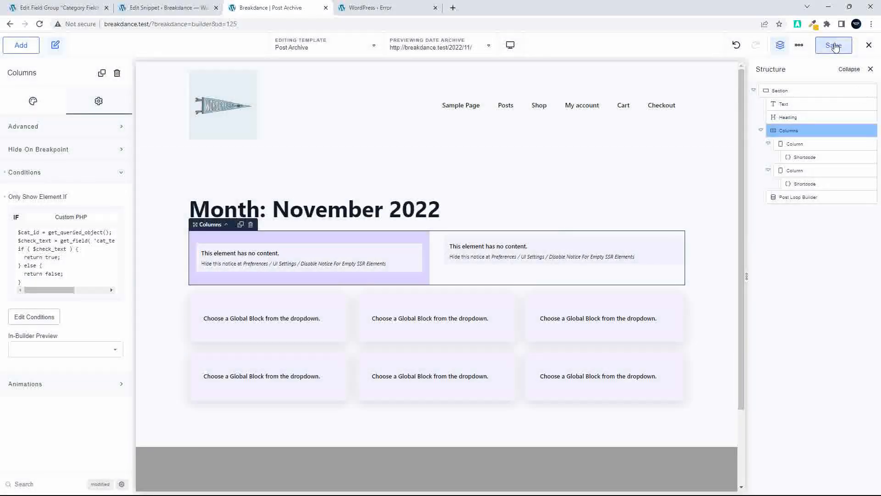
# - Reload the Category Three archive and compare it with the other category archives to check when the columns are displayed
pyautogui.click(410, 10)
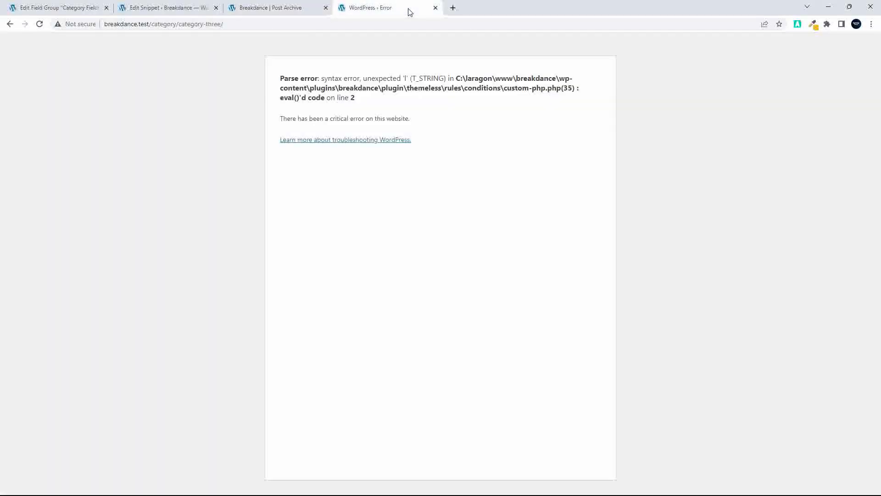
pyautogui.click(39, 24)
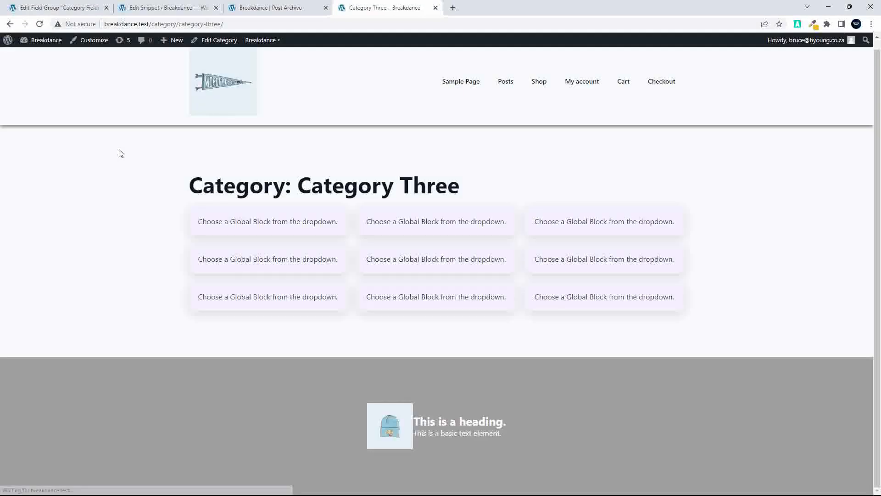
pyautogui.moveTo(505, 84)
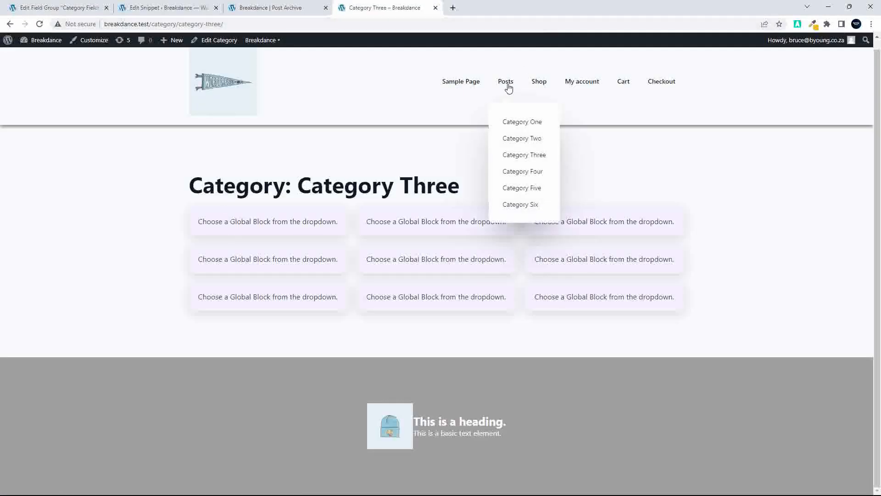
pyautogui.click(513, 174)
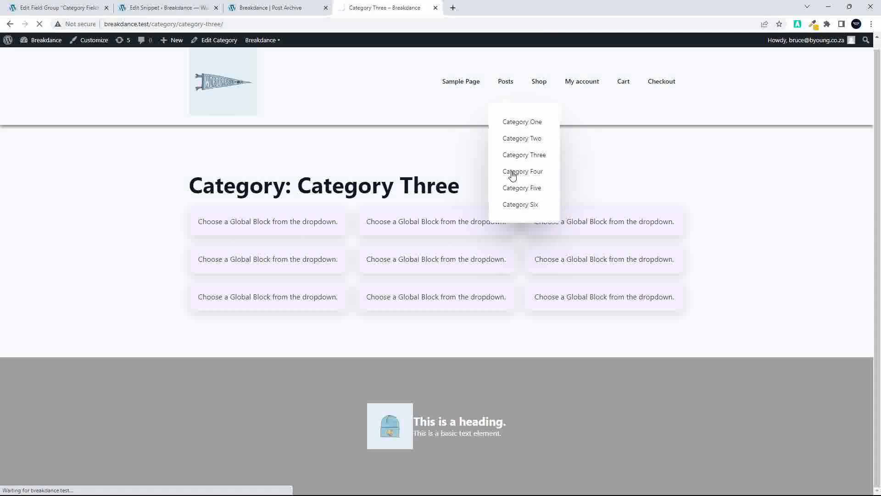
pyautogui.moveTo(509, 91)
pyautogui.click(516, 138)
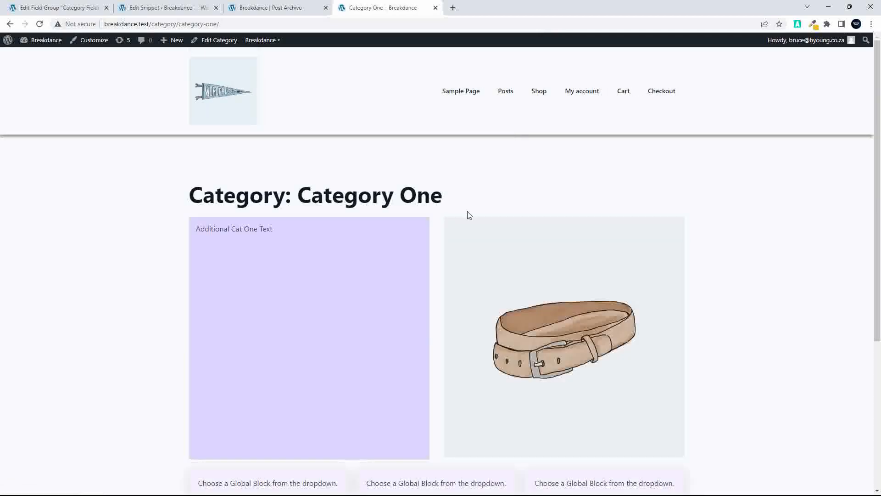
pyautogui.scroll(-1, 472, 65)
pyautogui.moveTo(505, 62)
pyautogui.click(516, 118)
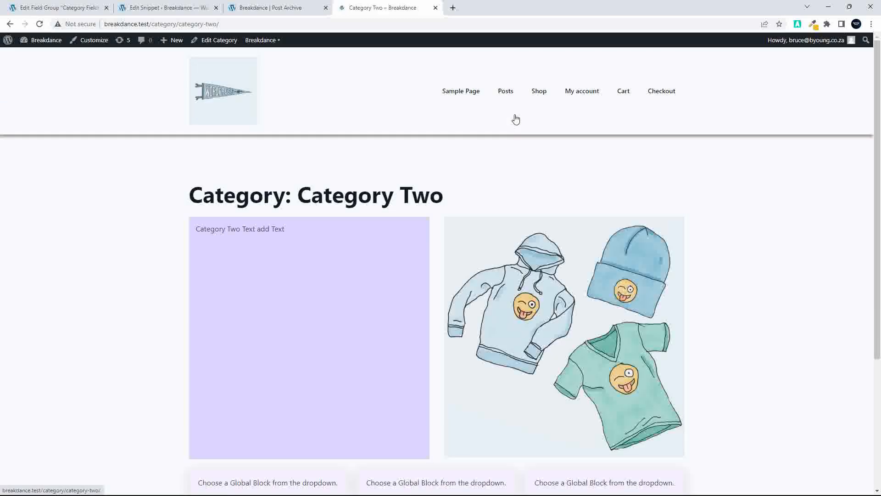
pyautogui.moveTo(506, 90)
pyautogui.click(516, 168)
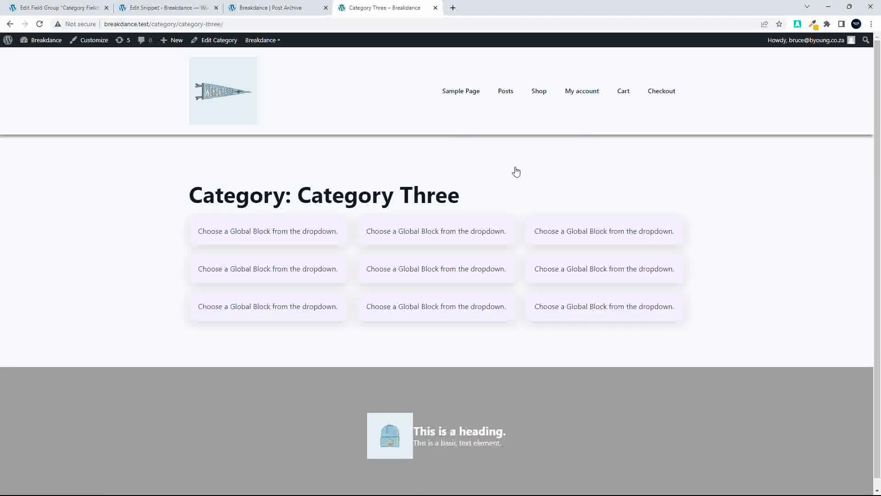
# - Set Category Three's Cat Image to the media library image sample1.jpg, update the category and view its archive
pyautogui.click(218, 42)
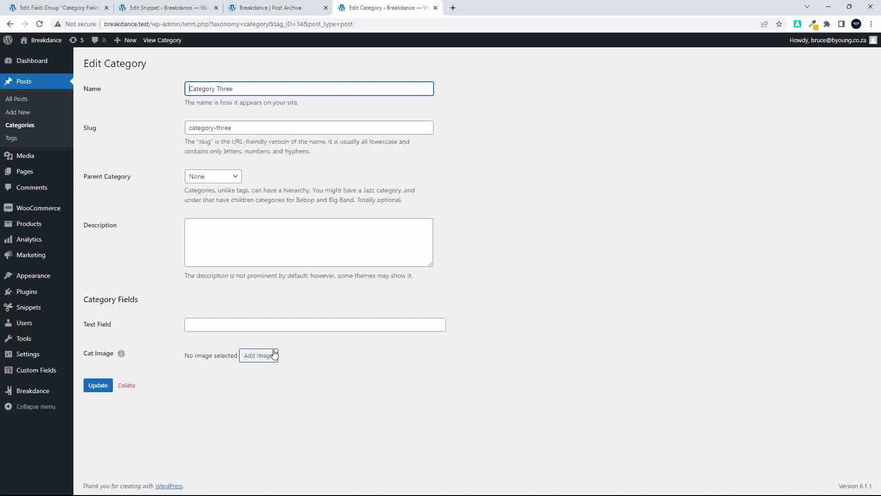
pyautogui.click(258, 360)
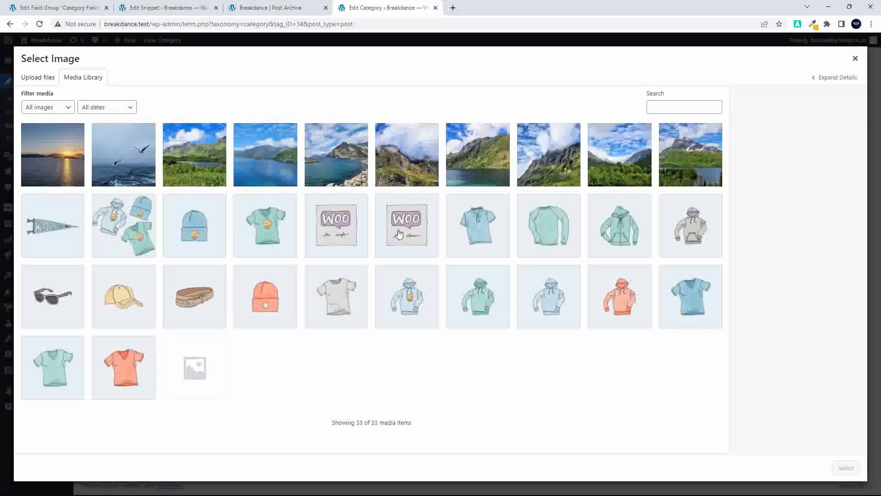
pyautogui.click(631, 153)
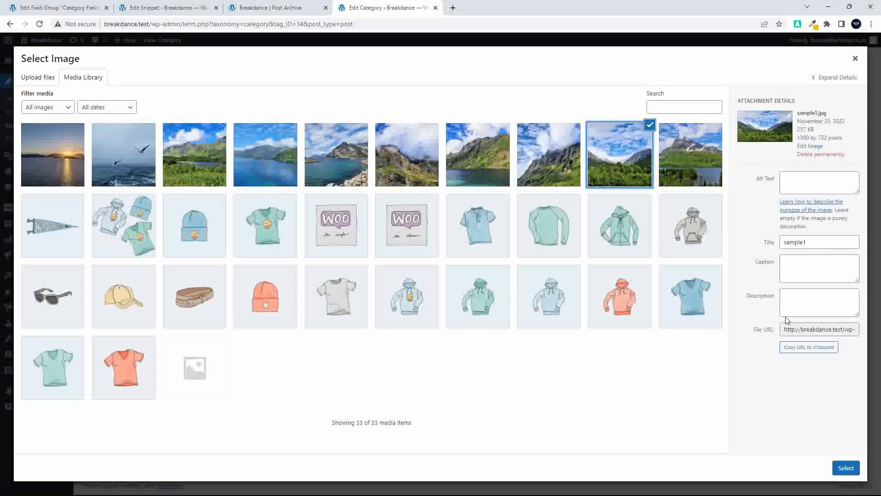
pyautogui.click(846, 467)
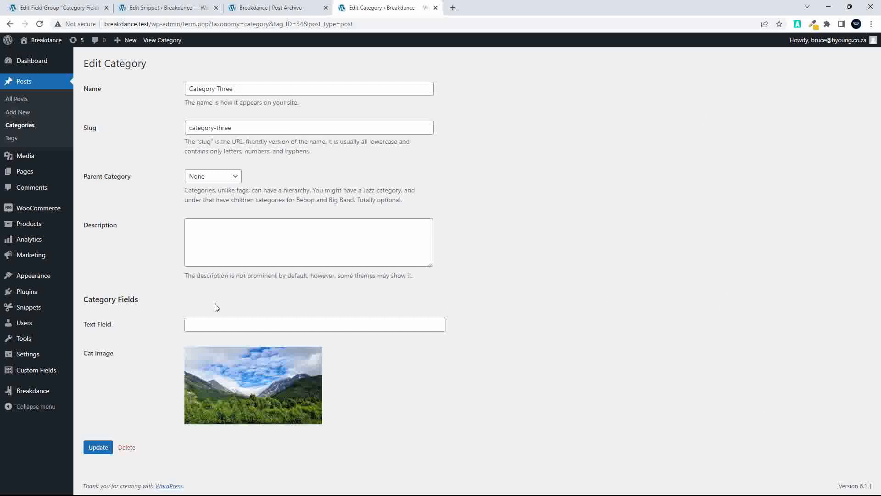
pyautogui.click(91, 447)
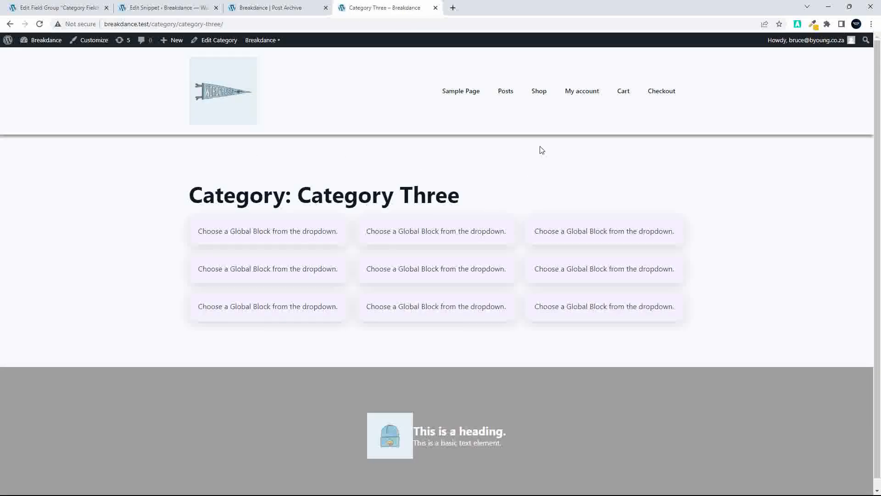
pyautogui.moveTo(501, 93)
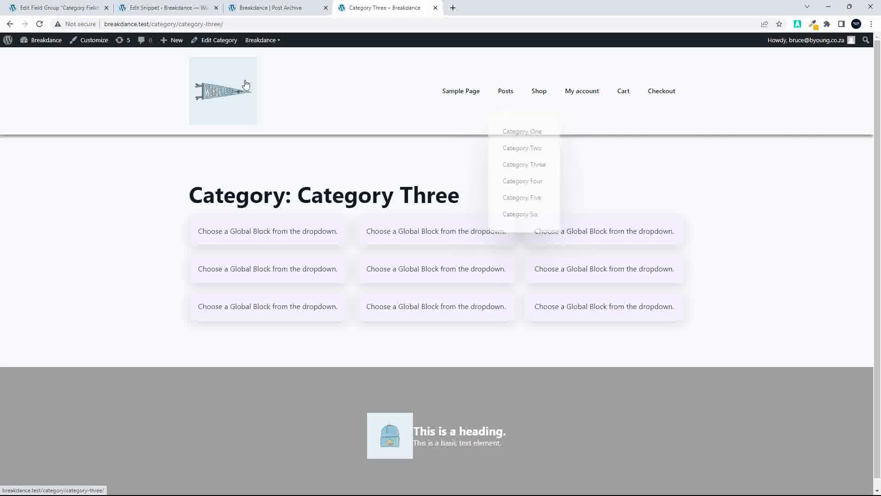
# - Enter "Cat Three Text" in Category Three's Text Field, update the category and view its archive
pyautogui.click(220, 41)
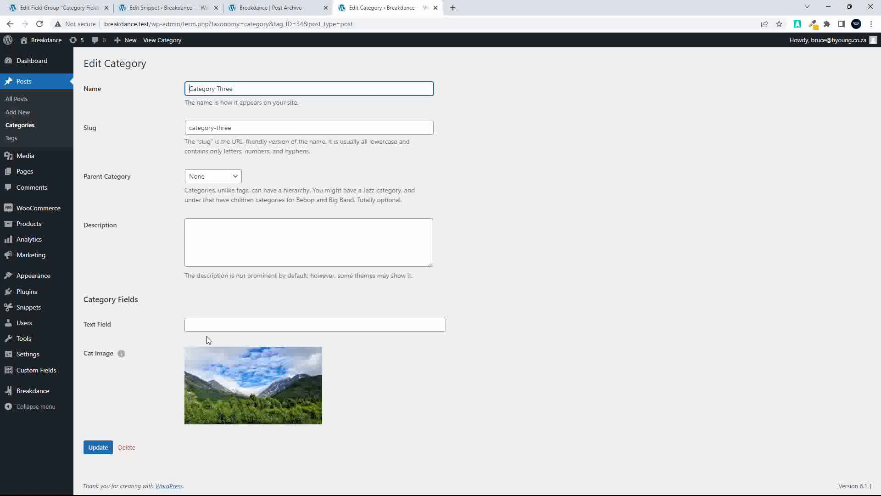
pyautogui.click(208, 327)
pyautogui.write('Cat Three Text')
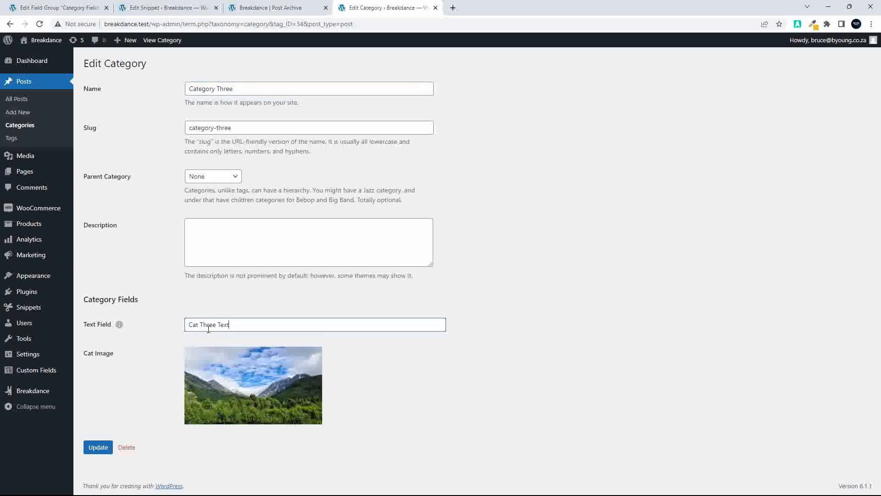
pyautogui.click(98, 447)
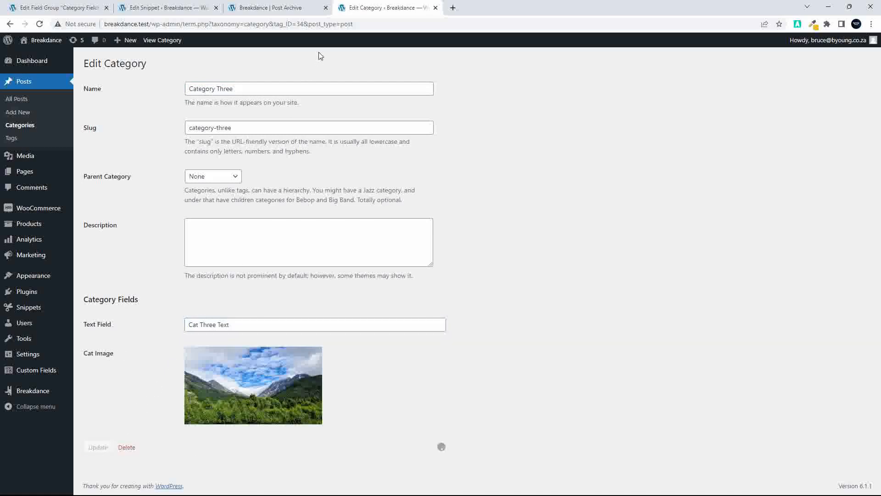
pyautogui.click(160, 41)
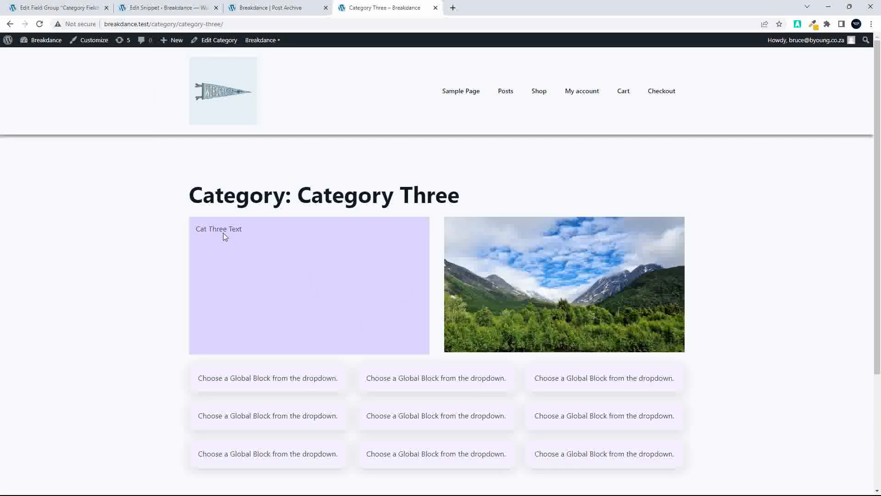
# - Examine the columns on the Category Three archive and compare them with the Category Two and Category One archives
pyautogui.scroll(-3, 574, 314)
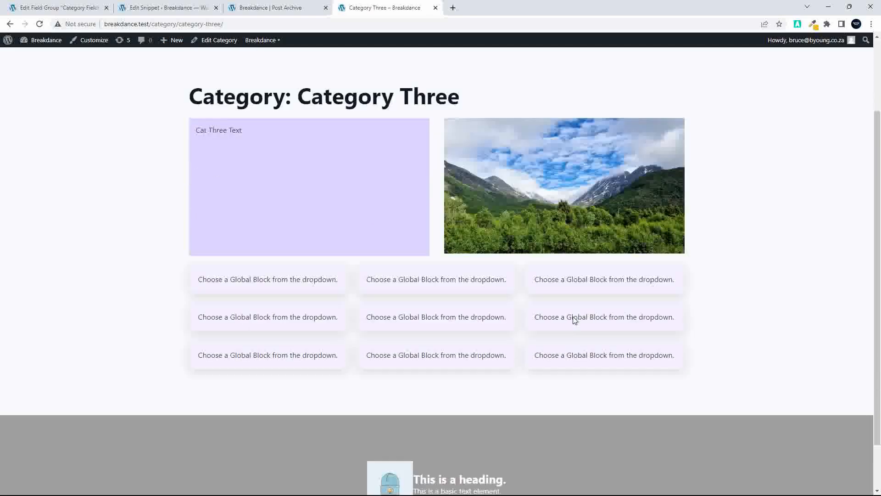
pyautogui.scroll(3, 573, 317)
pyautogui.moveTo(503, 95)
pyautogui.click(513, 153)
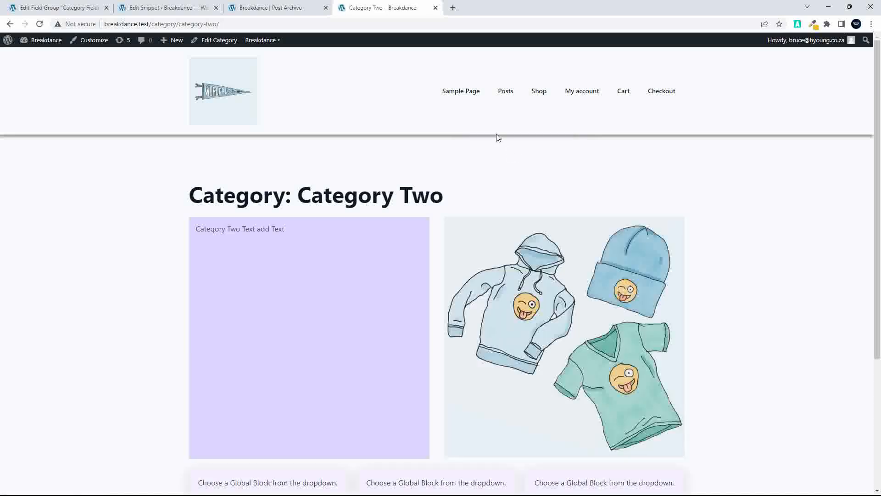
pyautogui.moveTo(499, 99)
pyautogui.click(518, 133)
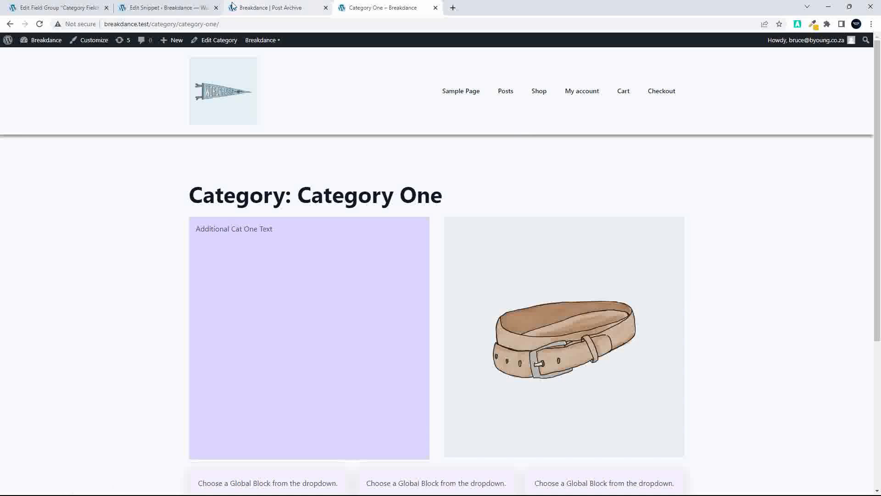
# - Switch to the Post Archive template in the Breakdance builder and open the Columns element's conditions for editing
pyautogui.click(265, 8)
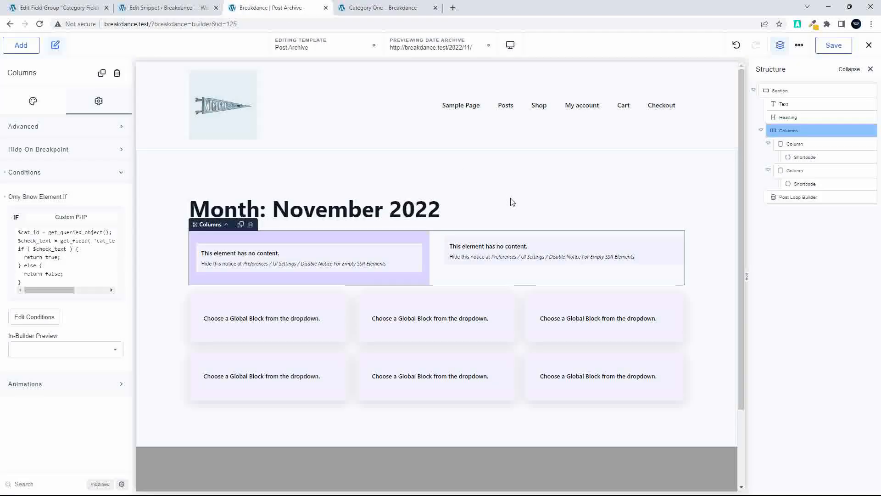
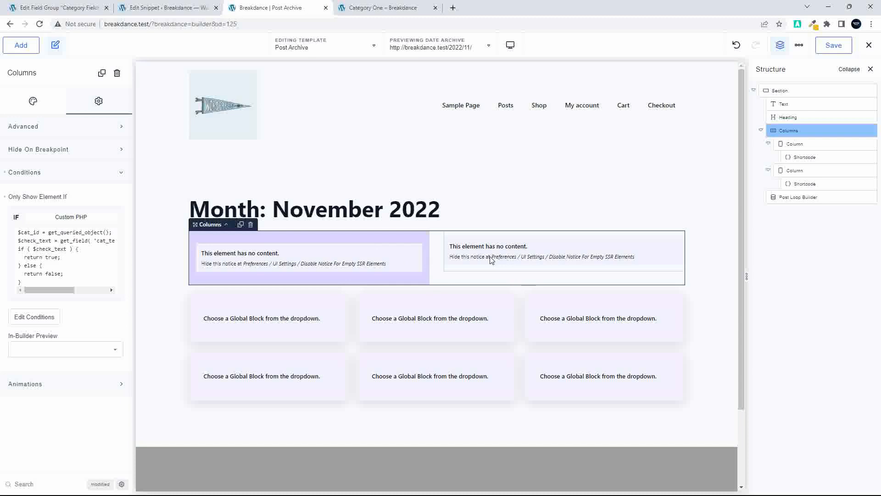
pyautogui.click(33, 319)
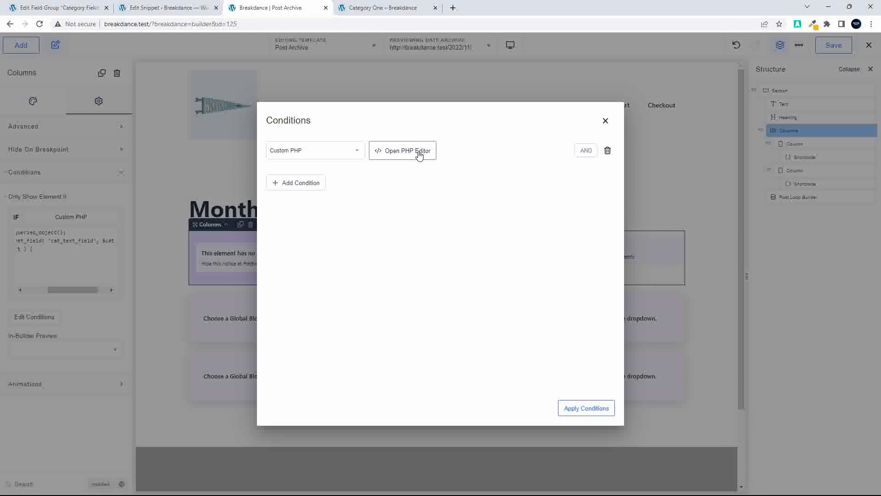
pyautogui.click(585, 153)
pyautogui.click(586, 176)
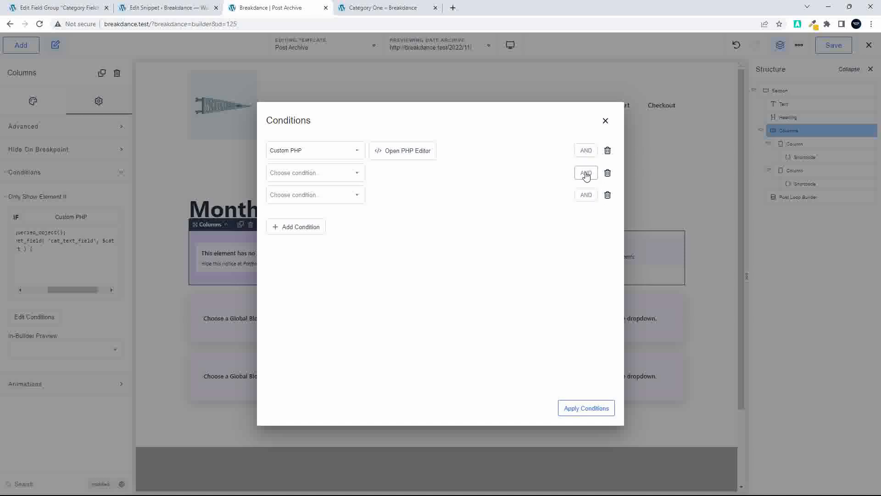
pyautogui.click(610, 195)
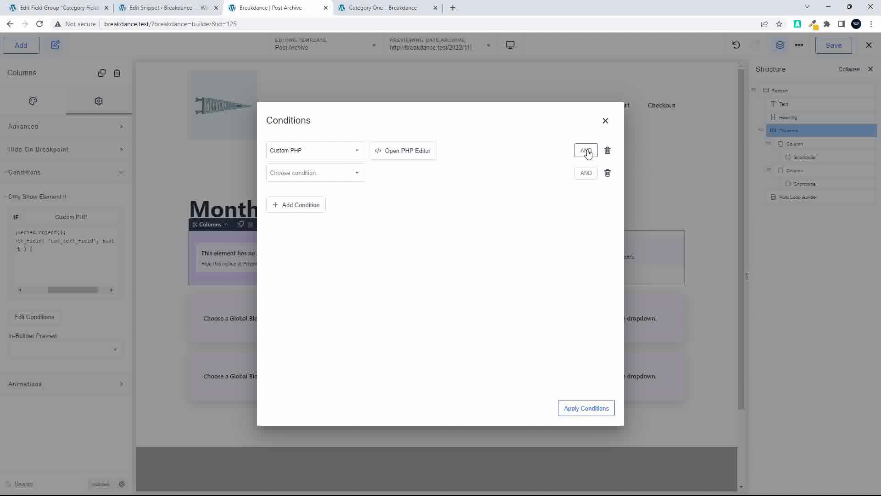
pyautogui.click(607, 173)
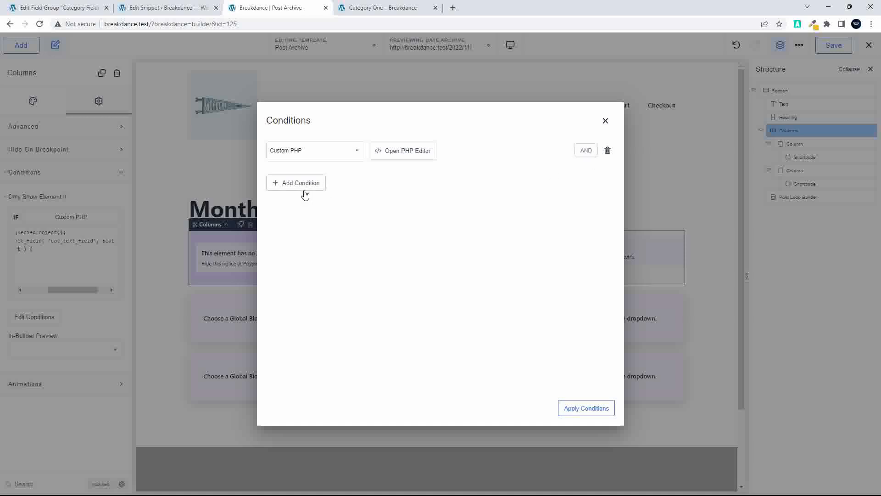
# - Add a Custom PHP condition as an OR alternative and replace its sample code with a copy of the first condition's code
pyautogui.click(278, 183)
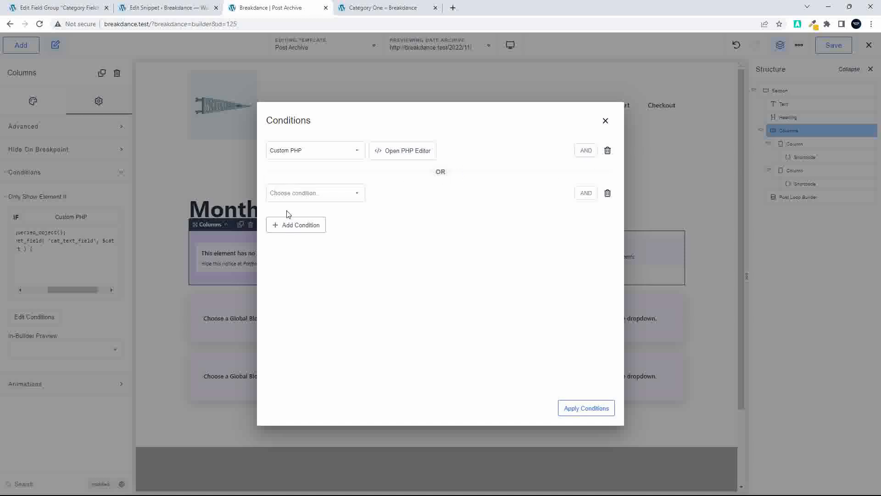
pyautogui.click(402, 151)
pyautogui.moveTo(260, 239); pyautogui.dragTo(242, 193)
pyautogui.hotkey('ctrl', 'c')
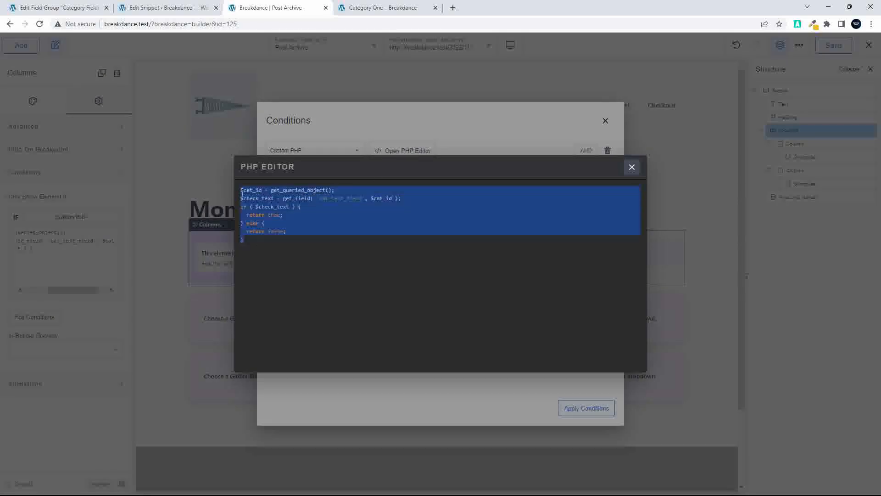
pyautogui.click(632, 167)
pyautogui.click(309, 198)
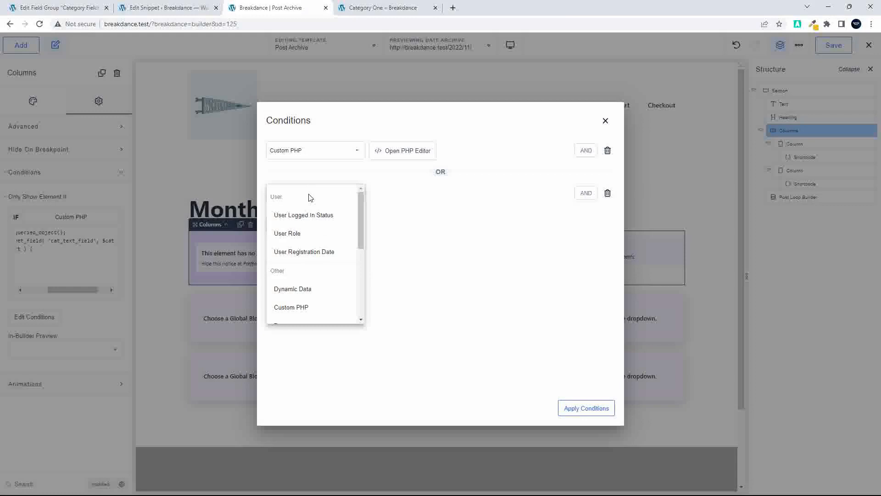
pyautogui.click(291, 307)
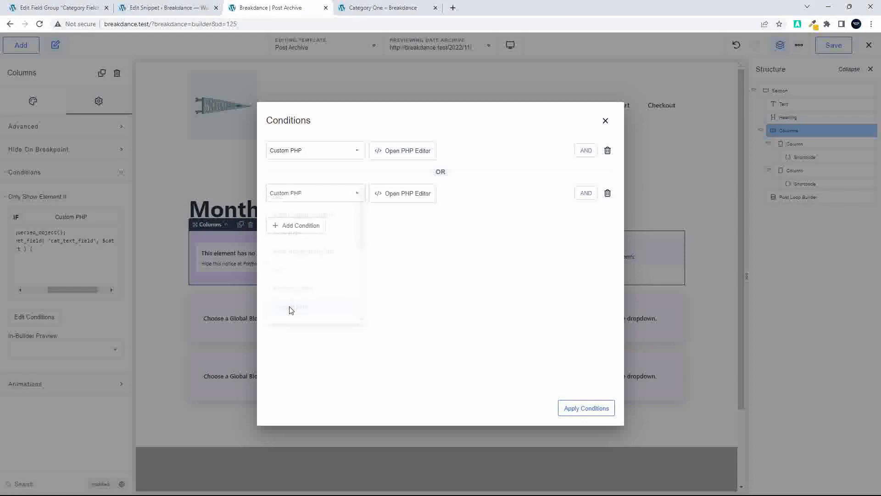
pyautogui.click(399, 194)
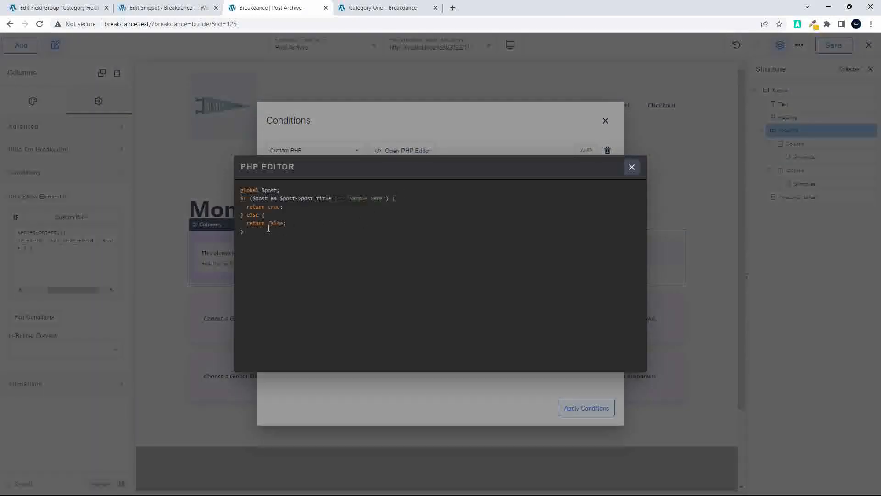
pyautogui.hotkey('ctrl', 'a')
pyautogui.hotkey('ctrl', 'v')
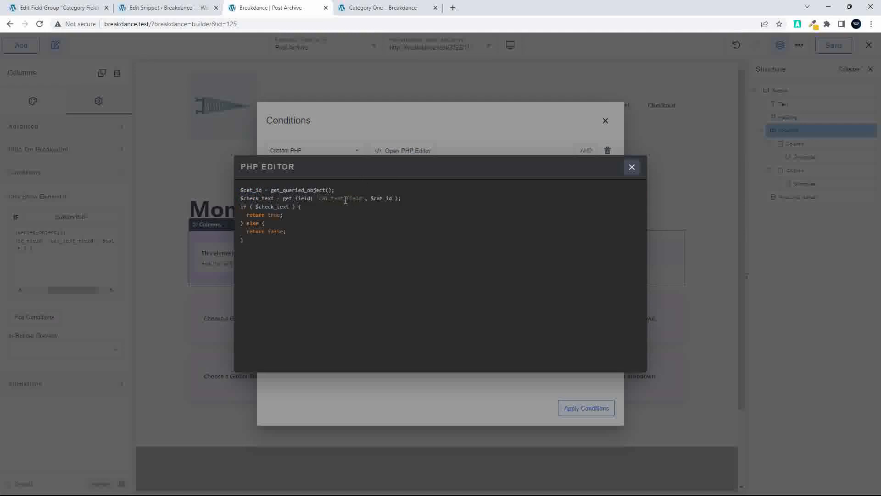
# - Replace cat_text_field in the second condition's get_field call with cat_image, copied from the Display ACF Category Archive snippet
pyautogui.click(163, 7)
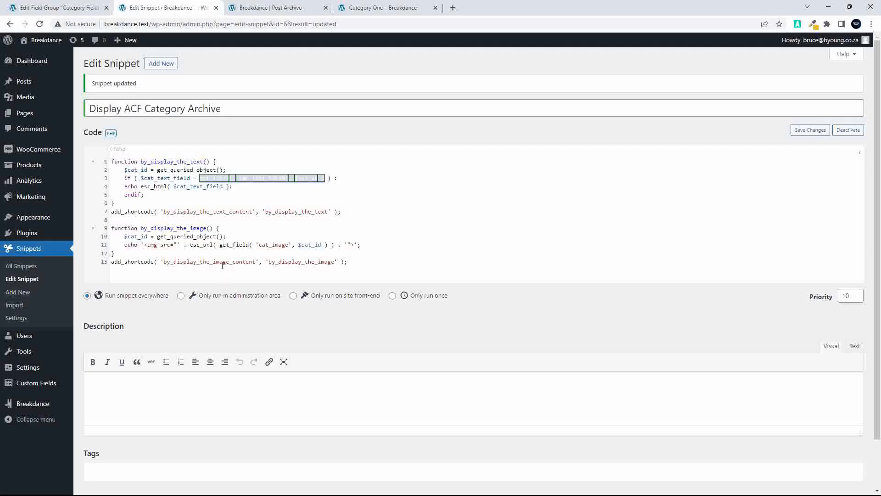
pyautogui.doubleClick(276, 245)
pyautogui.hotkey('ctrl', 'c')
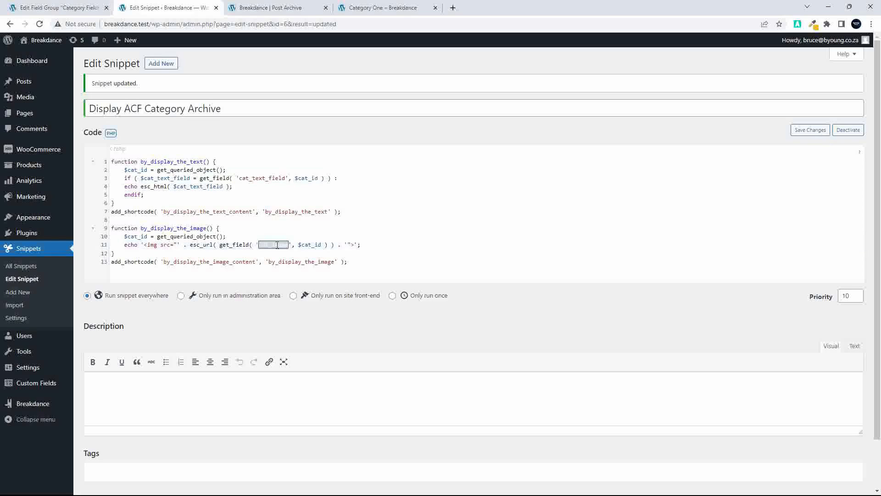
pyautogui.click(275, 8)
pyautogui.doubleClick(338, 199)
pyautogui.hotkey('ctrl', 'v')
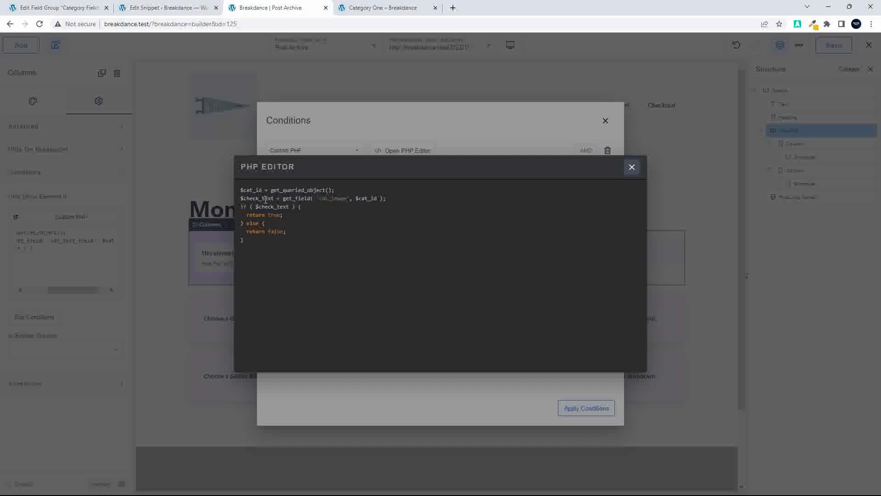
# - Rename the second condition's $check_text variable to $check_img in both the assignment and the if statement
pyautogui.moveTo(261, 199); pyautogui.dragTo(273, 199)
pyautogui.write('img')
pyautogui.press('BackSpace')
pyautogui.doubleClick(253, 196)
pyautogui.hotkey('ctrl', 'c')
pyautogui.doubleClick(280, 208)
pyautogui.hotkey('ctrl', 'v')
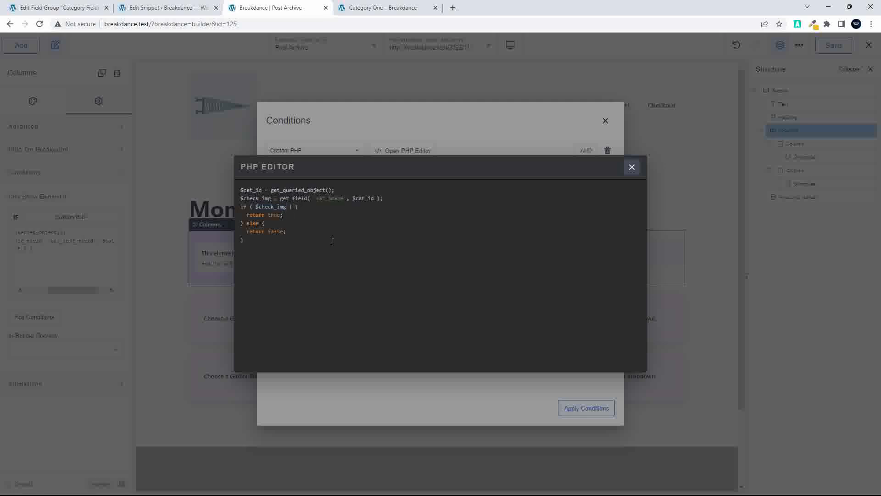
# - Close the PHP editor, apply both conditions to the Columns element and save the Post Archive template
pyautogui.click(631, 167)
pyautogui.click(586, 408)
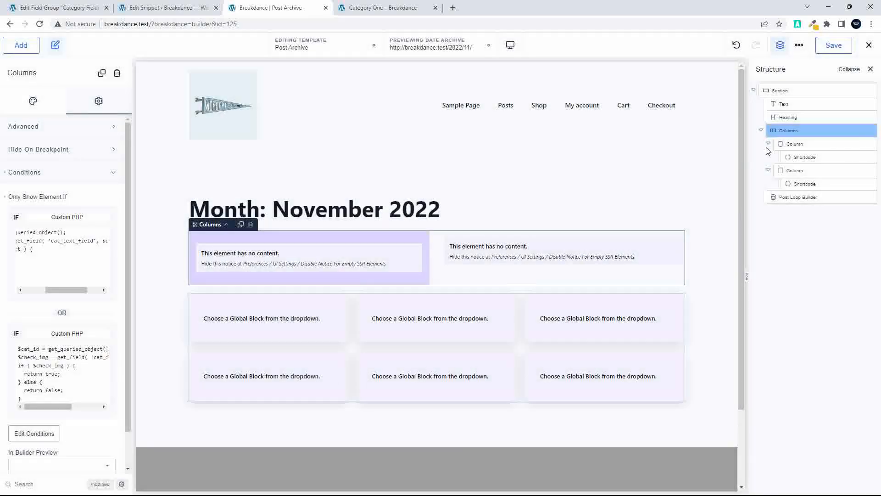
pyautogui.click(834, 45)
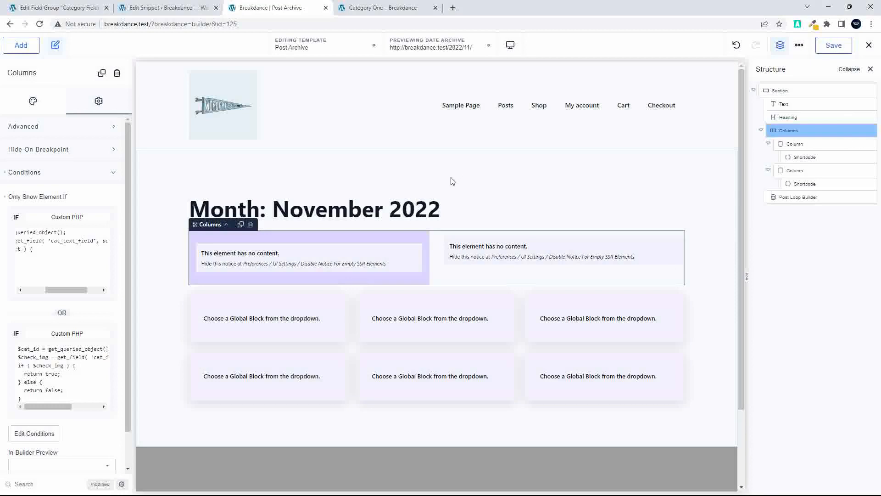
# - View the Category Three and Category Four archives to check when the columns are displayed
pyautogui.click(373, 8)
pyautogui.moveTo(505, 93)
pyautogui.click(522, 169)
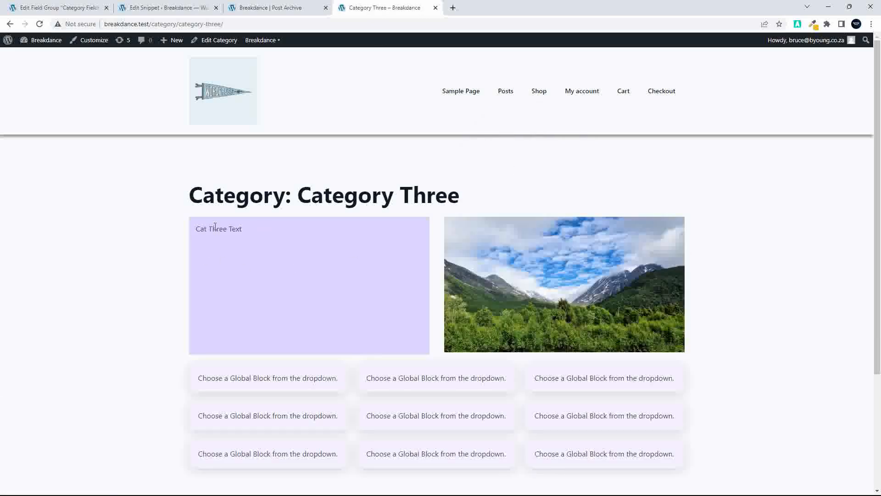
pyautogui.moveTo(507, 92)
pyautogui.click(518, 186)
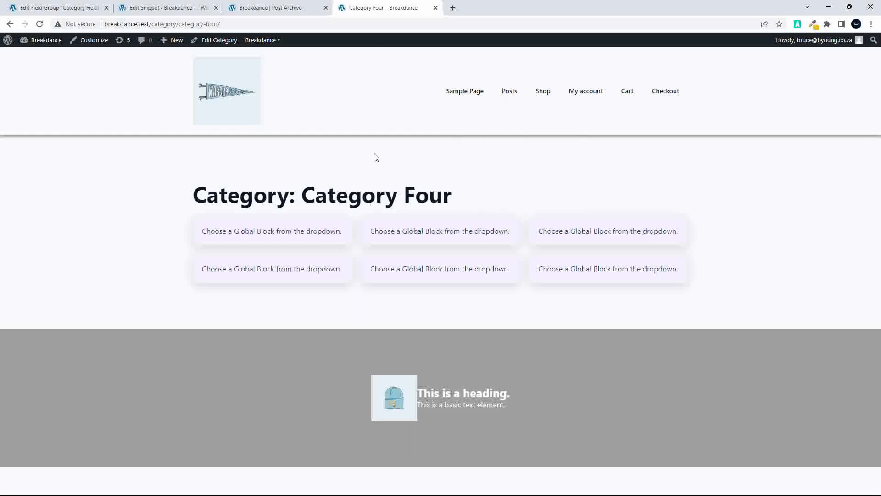
# - Set the Cat Image field of Category Four to the sunset-over-water photo from the media library and update the category
pyautogui.click(228, 42)
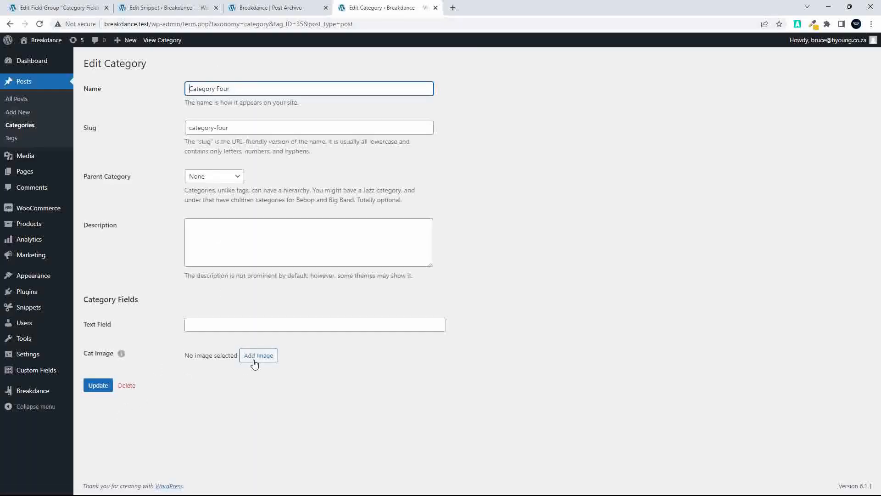
pyautogui.click(255, 360)
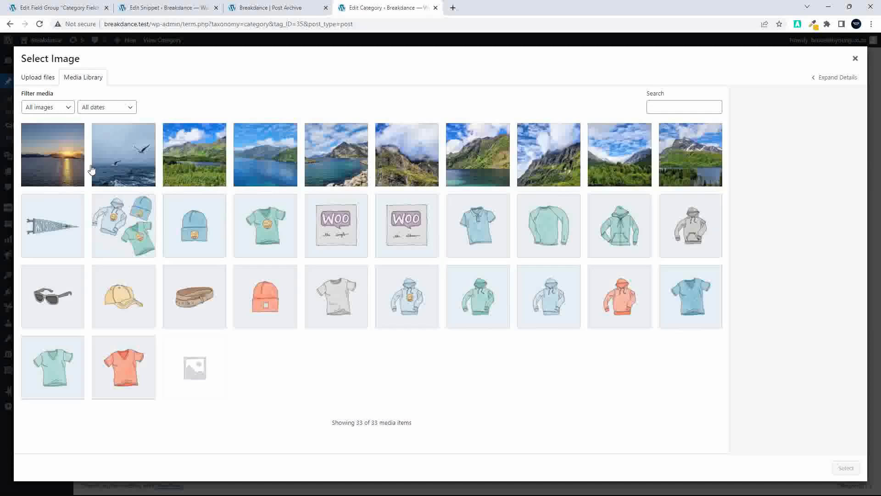
pyautogui.click(46, 166)
pyautogui.click(847, 468)
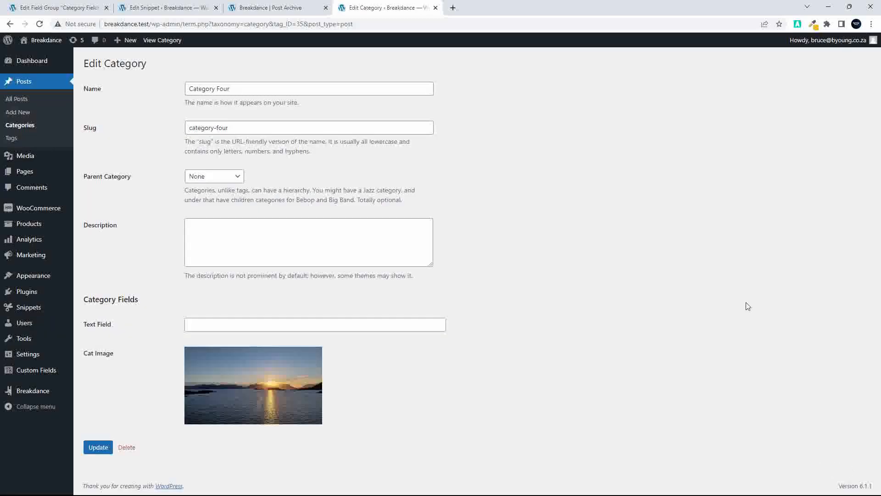
pyautogui.click(98, 447)
# - View the Category Four archive to check its columns with only the image filled, glancing at the Post Archive template for comparison
pyautogui.click(164, 41)
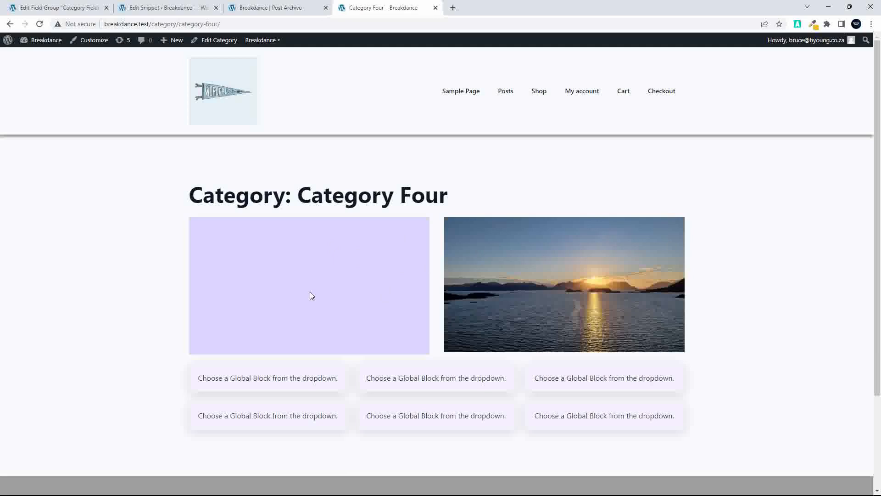
pyautogui.scroll(-3, 310, 292)
pyautogui.scroll(3, 310, 292)
pyautogui.click(263, 9)
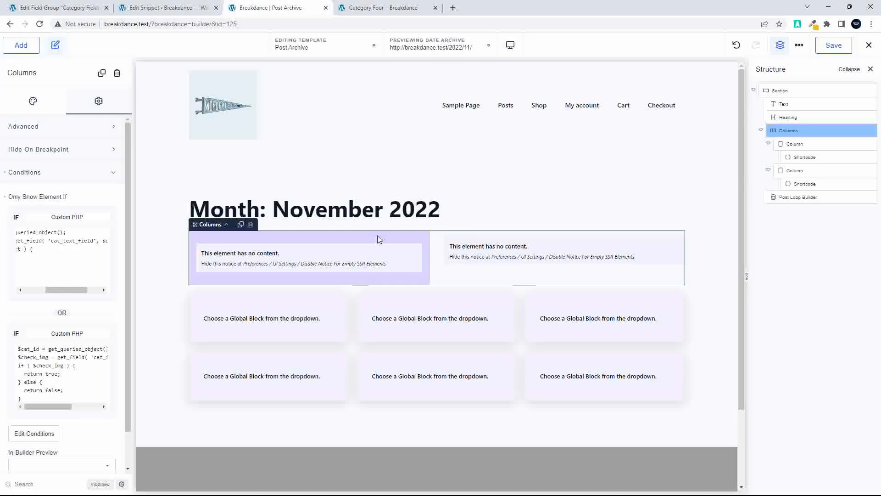
pyautogui.click(353, 8)
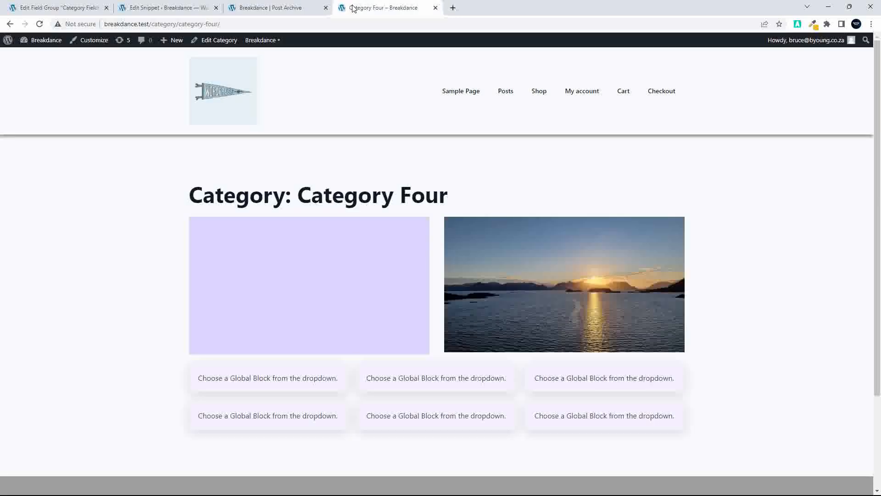
# - View the Category Five and Category Six archives to check the columns' display, and return to the Post Archive template
pyautogui.click(514, 201)
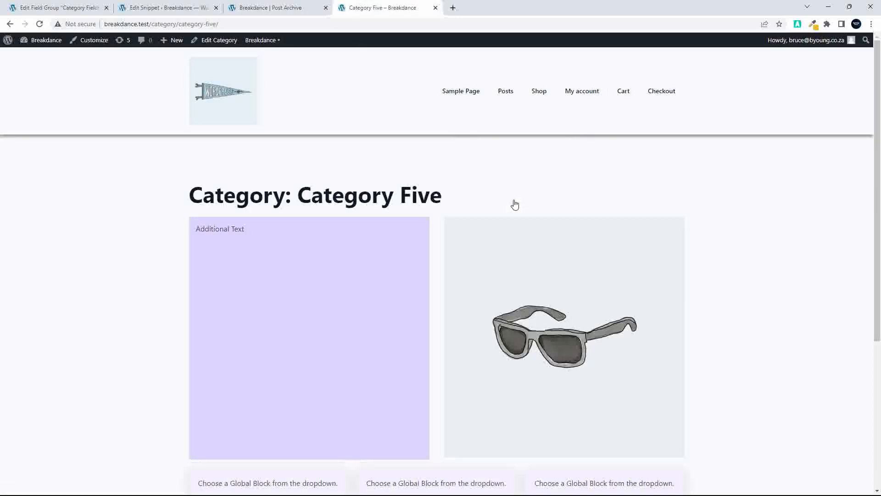
pyautogui.moveTo(511, 93)
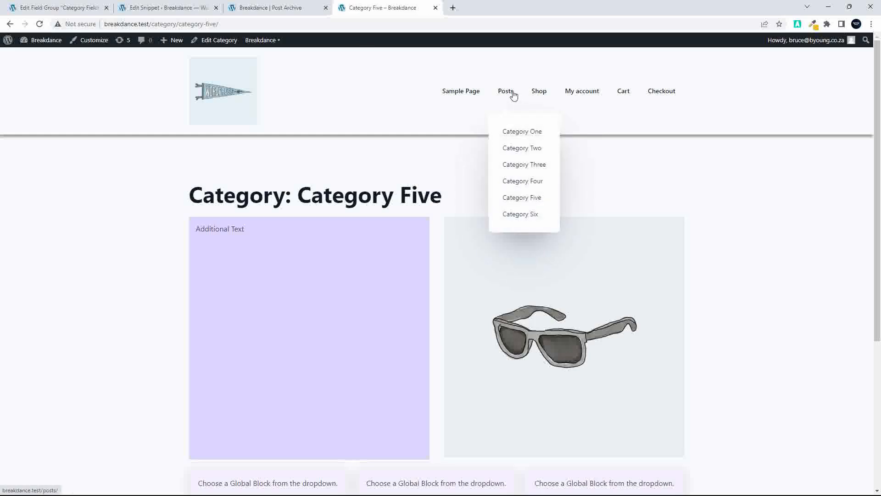
pyautogui.click(520, 217)
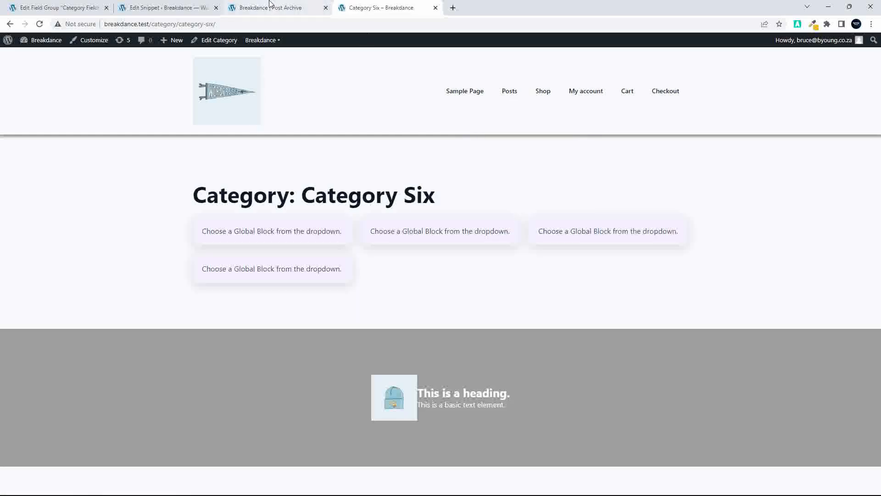
pyautogui.click(270, 3)
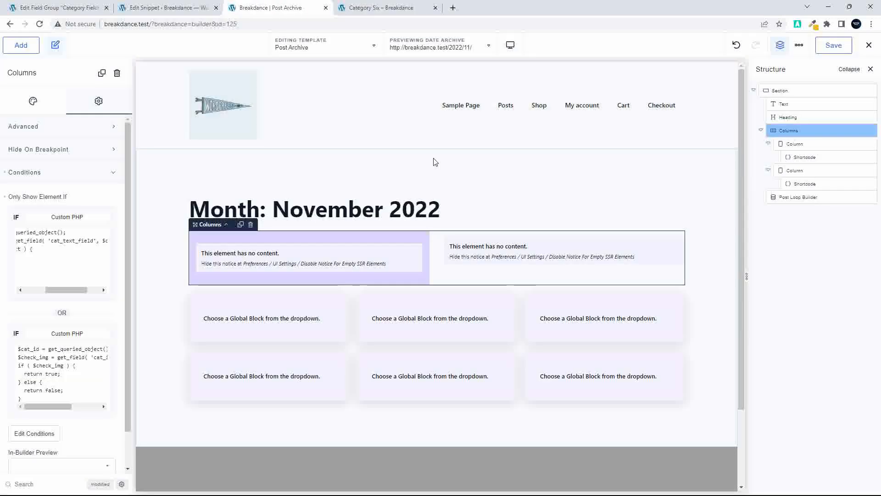